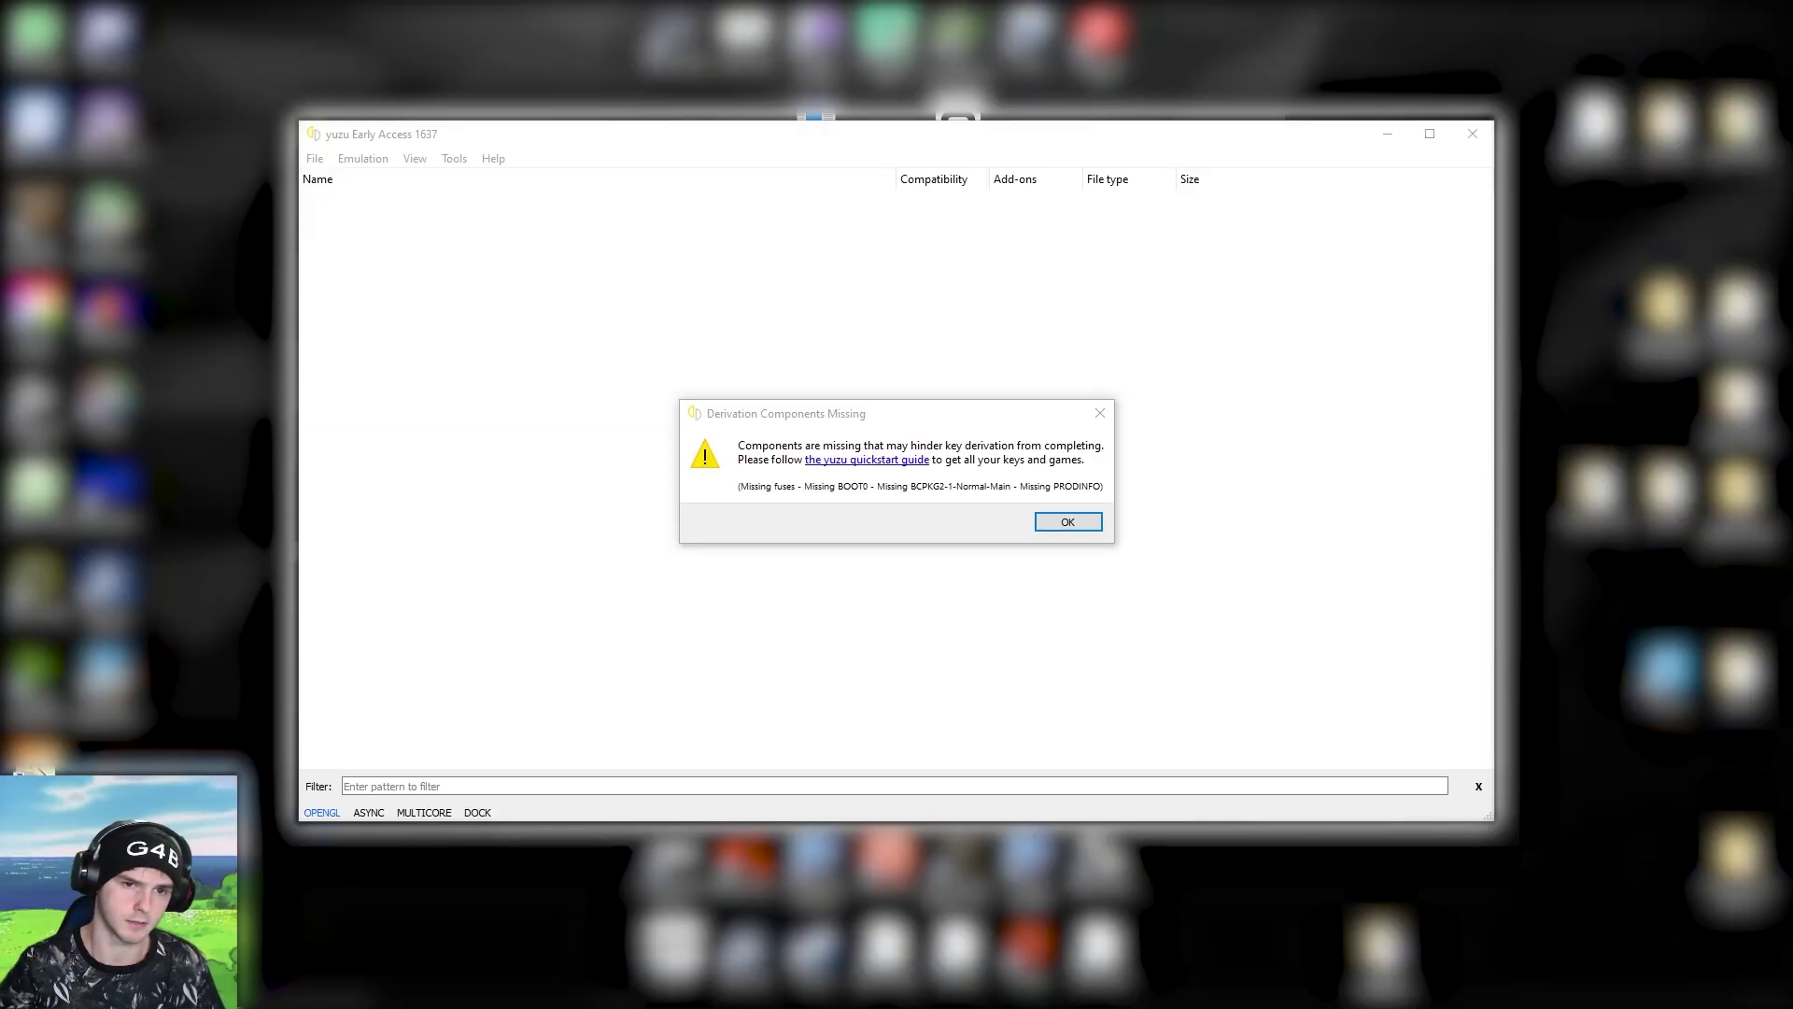
Step: Dismiss the missing derivation components warning, decline sharing usage data, and maximize the yuzu window
left_click(875, 428)
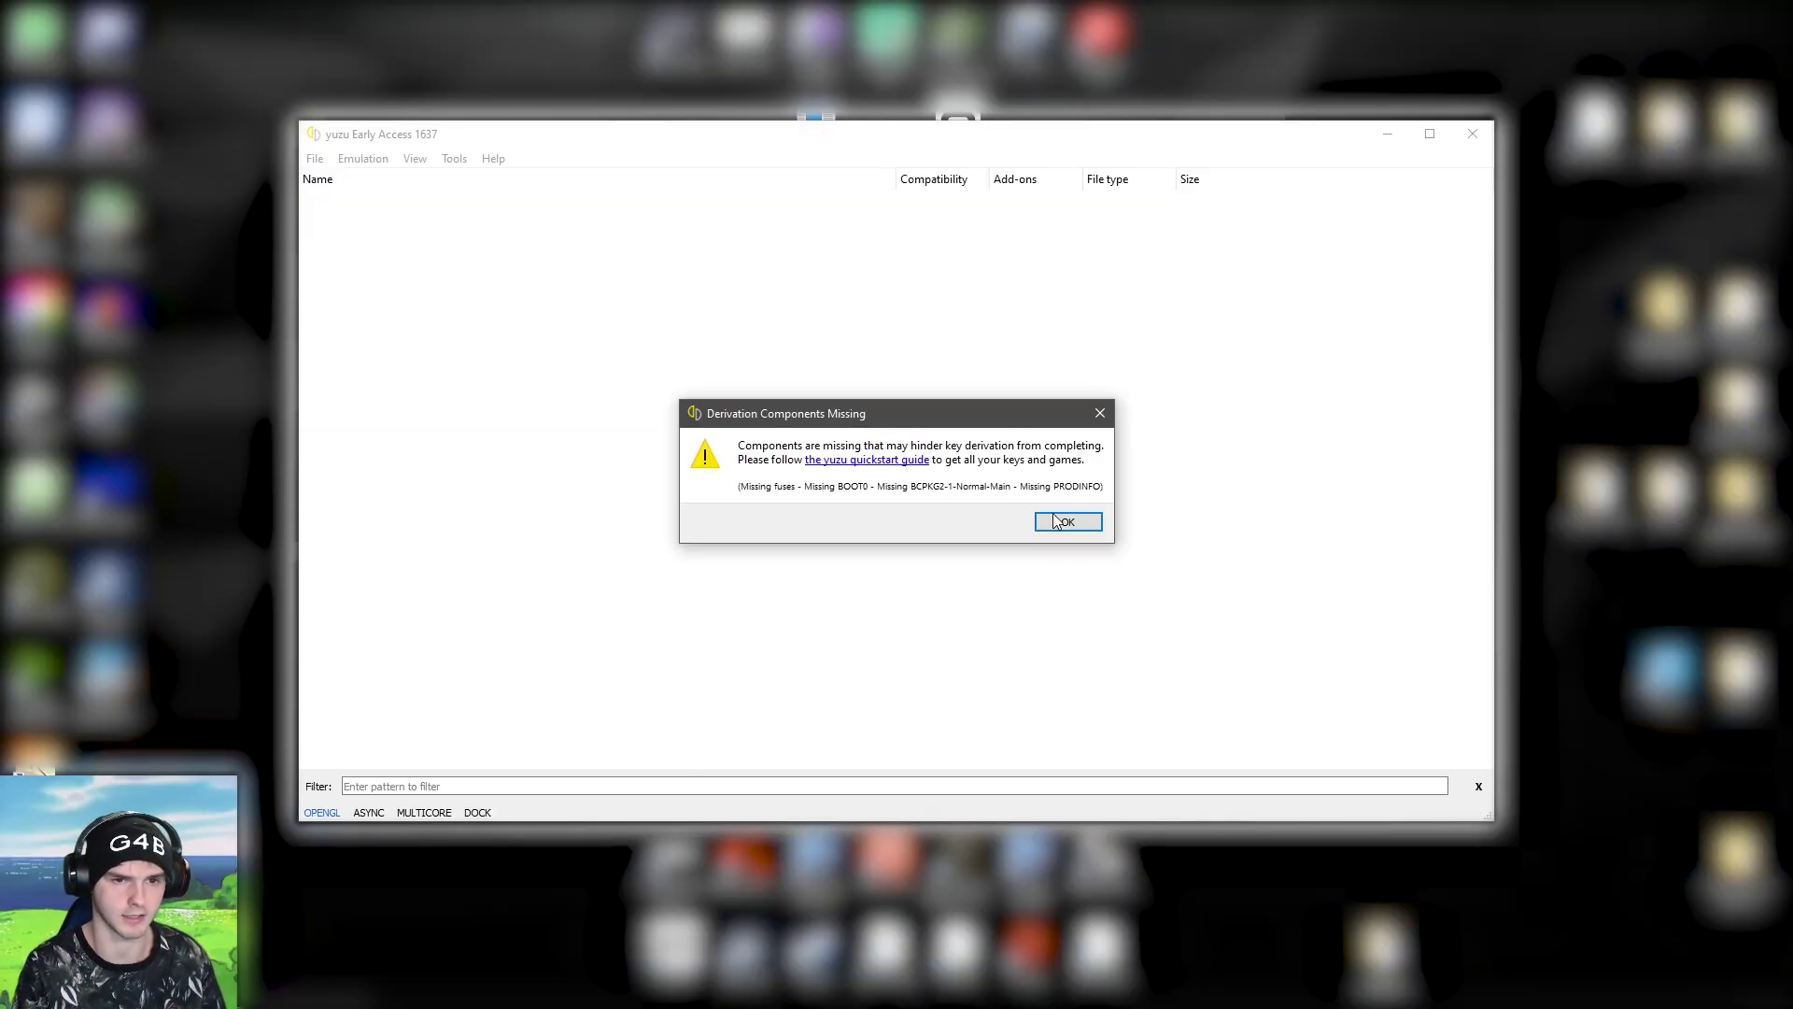
left_click(1071, 525)
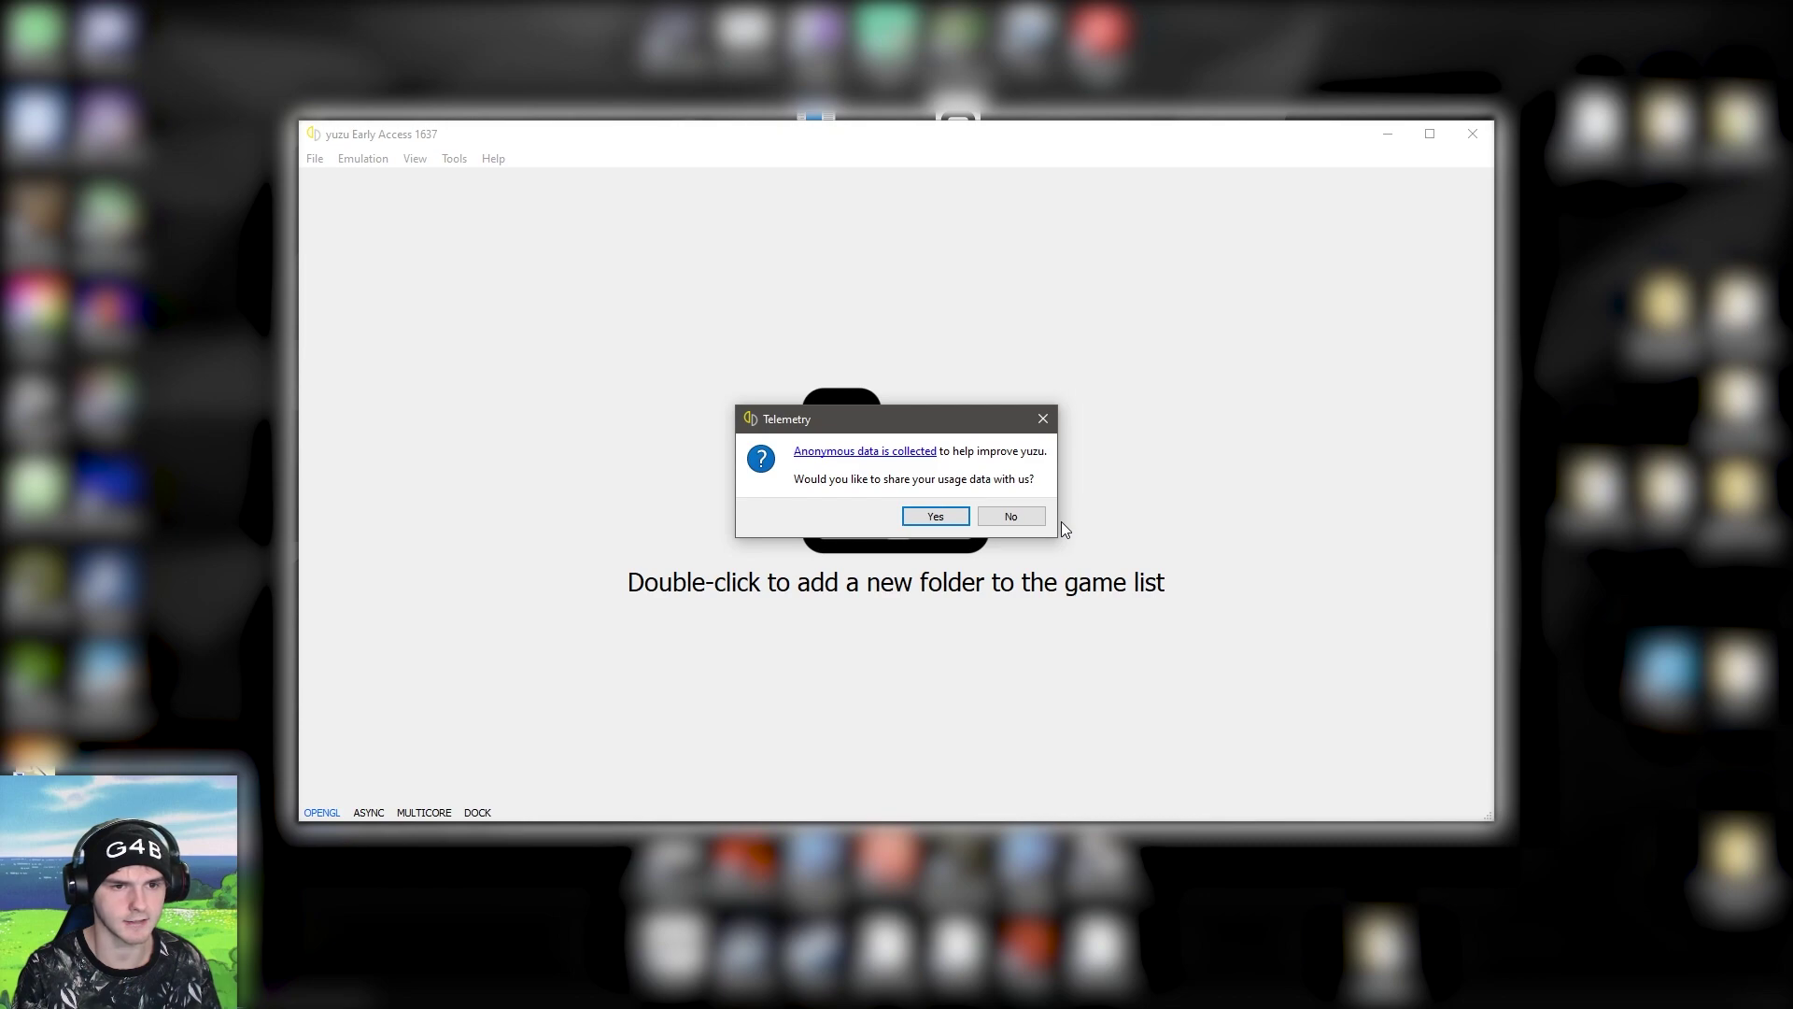
left_click(1013, 520)
key("super+Up")
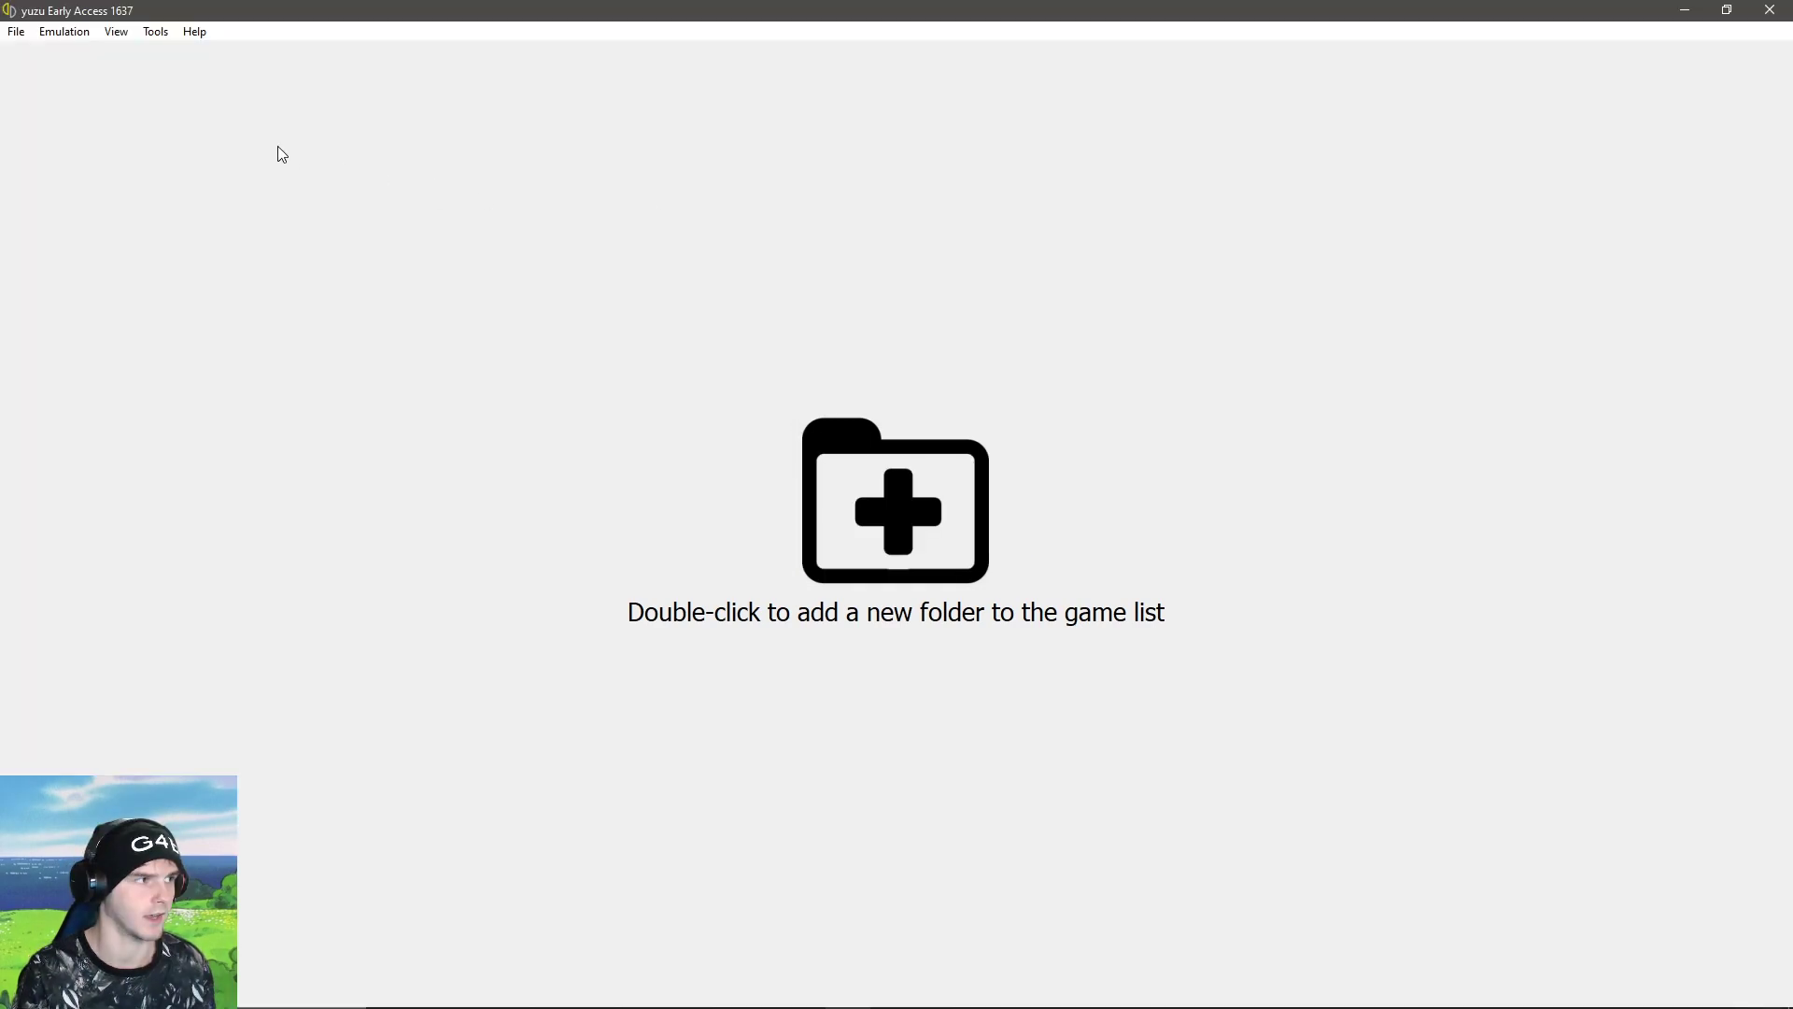
Step: Open the keys folder inside the yuzu data folder and paste the copied files into it
left_click(17, 33)
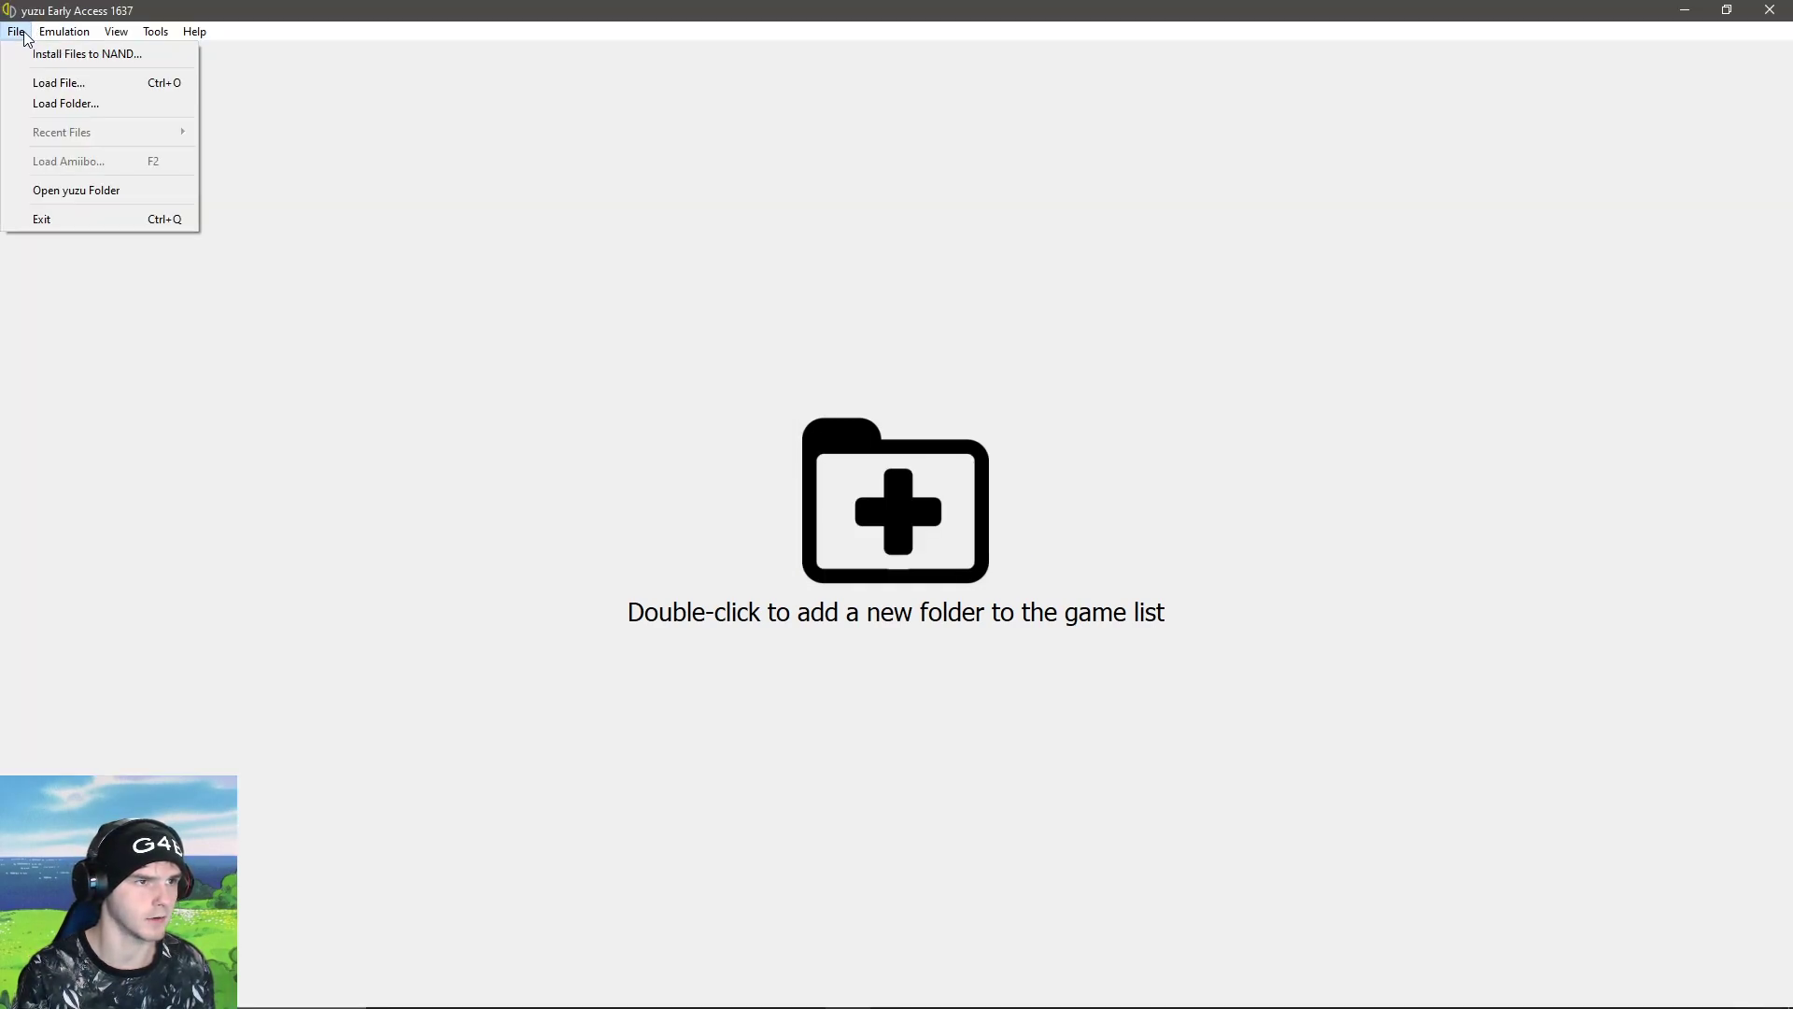
left_click(93, 193)
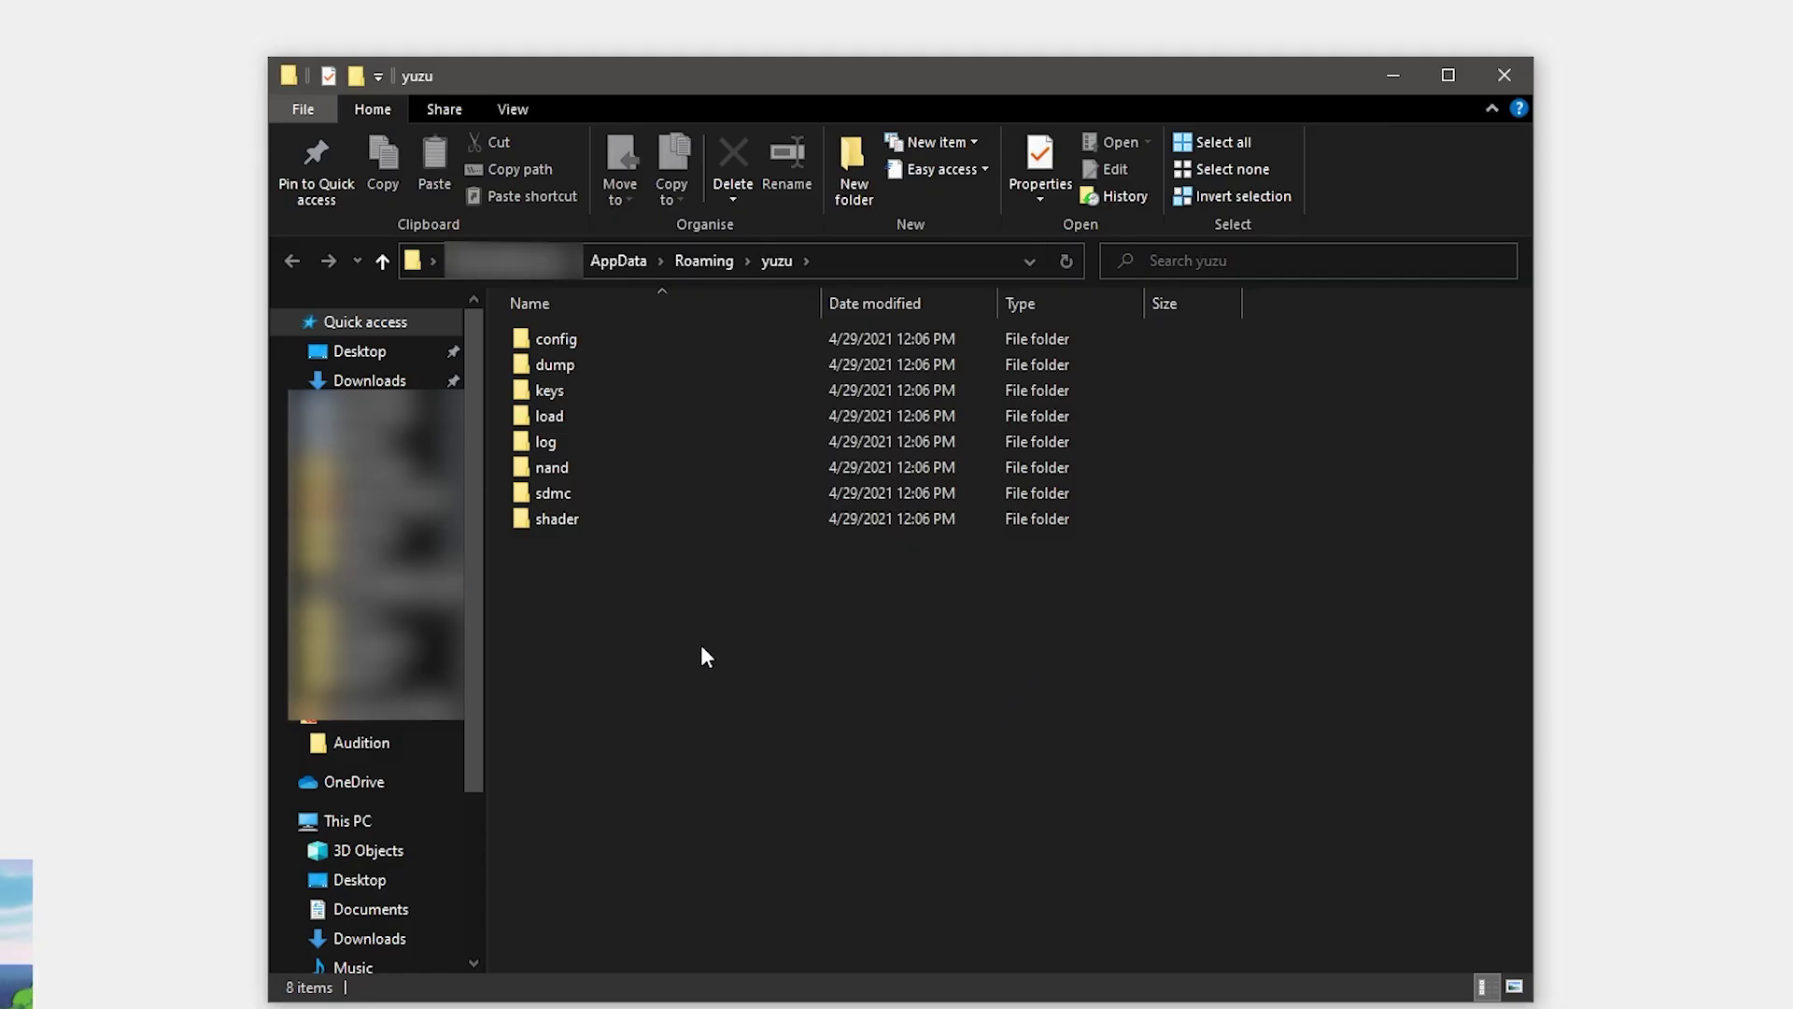
left_click(564, 390)
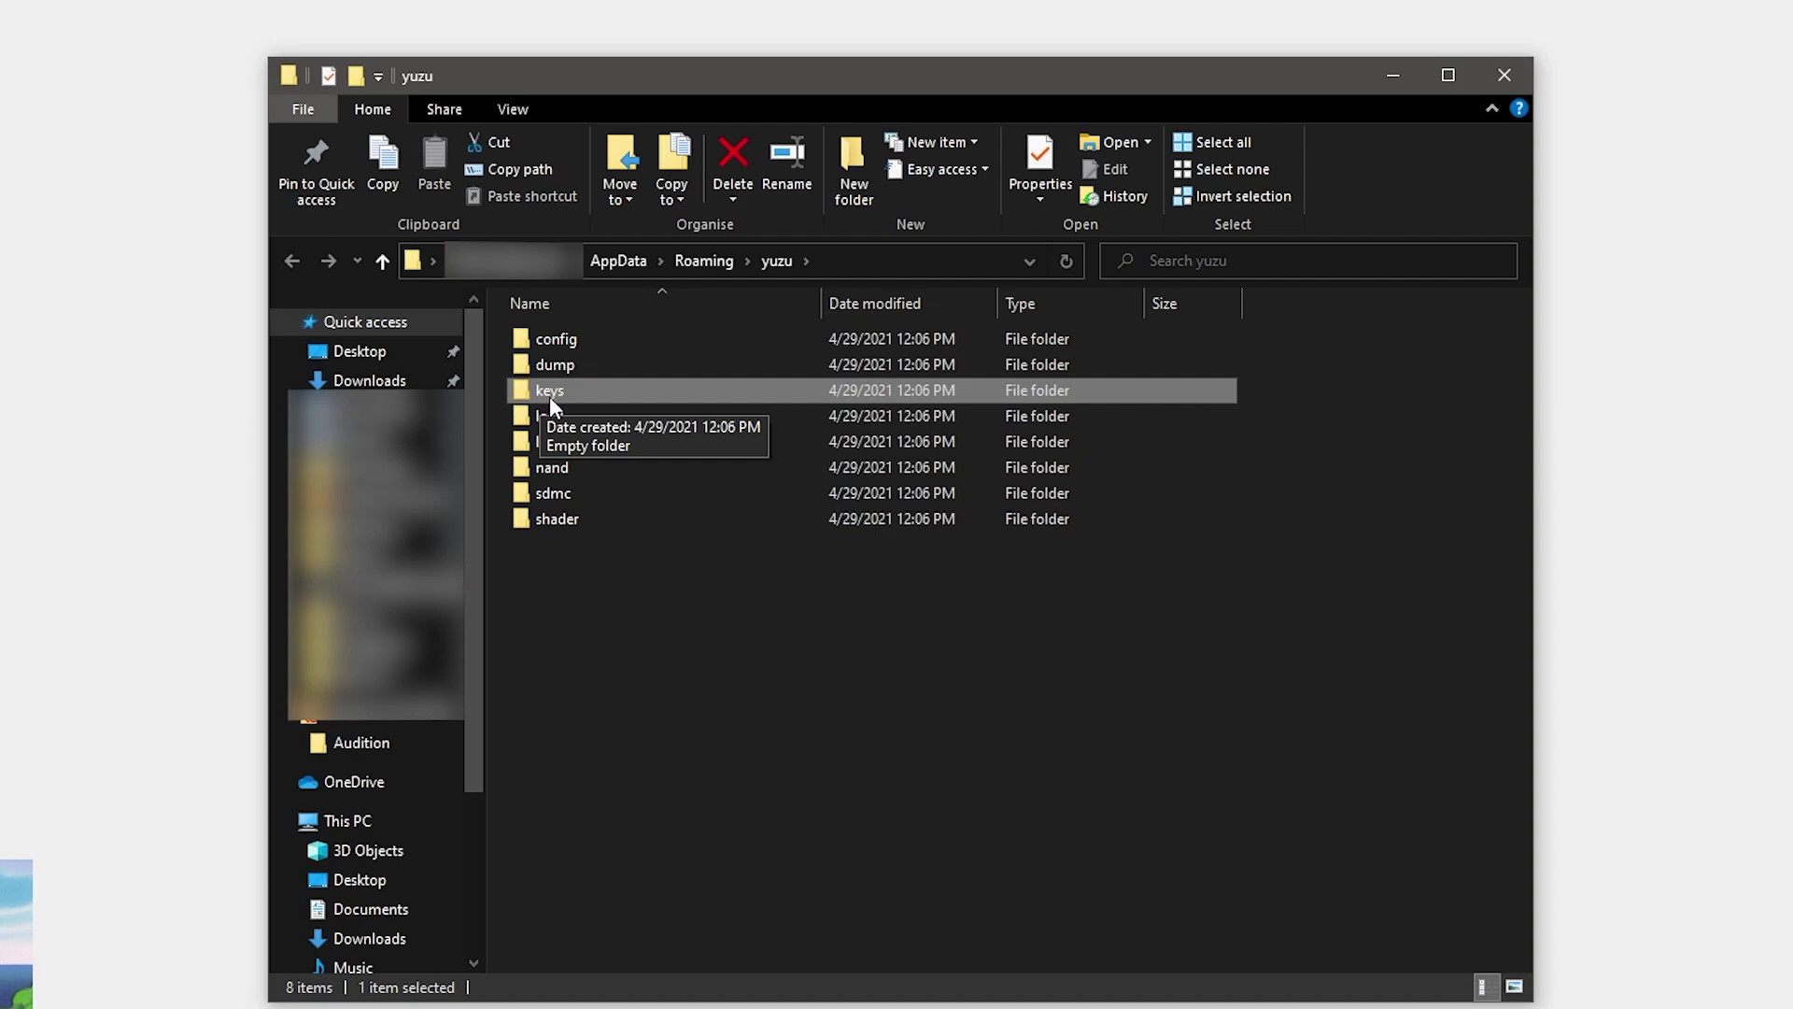
key("Return")
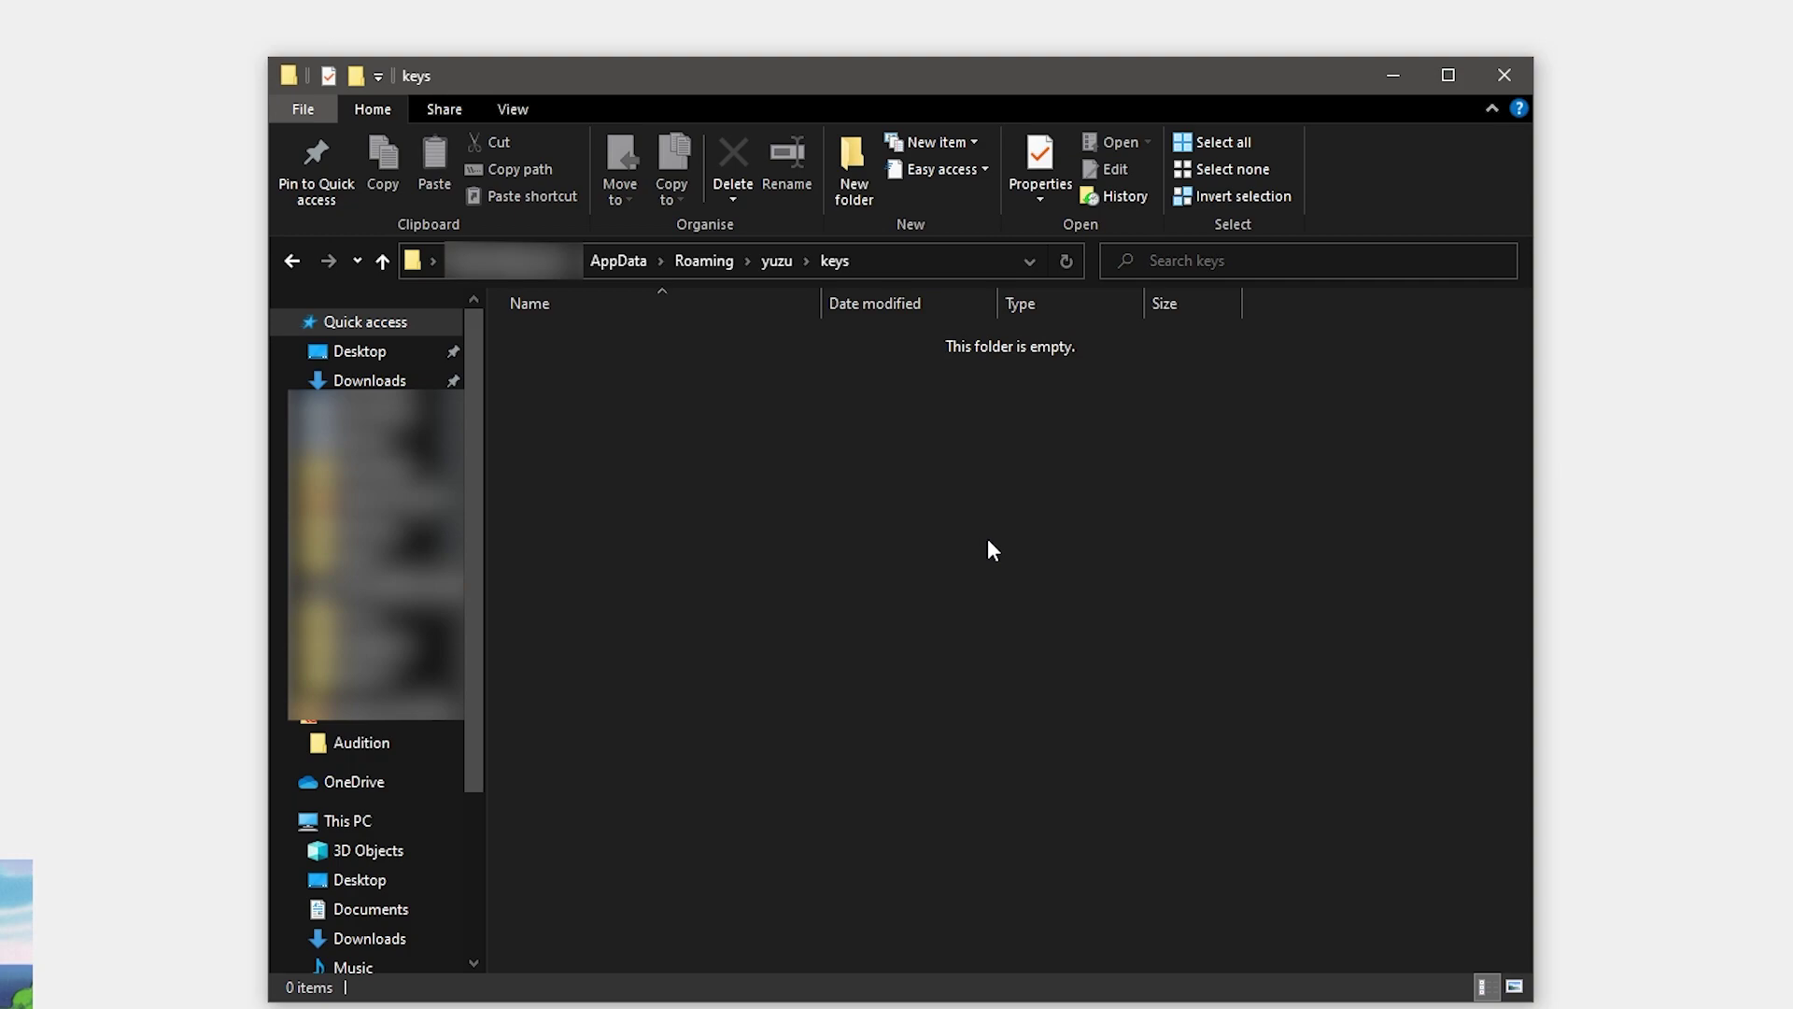
key("ctrl+v")
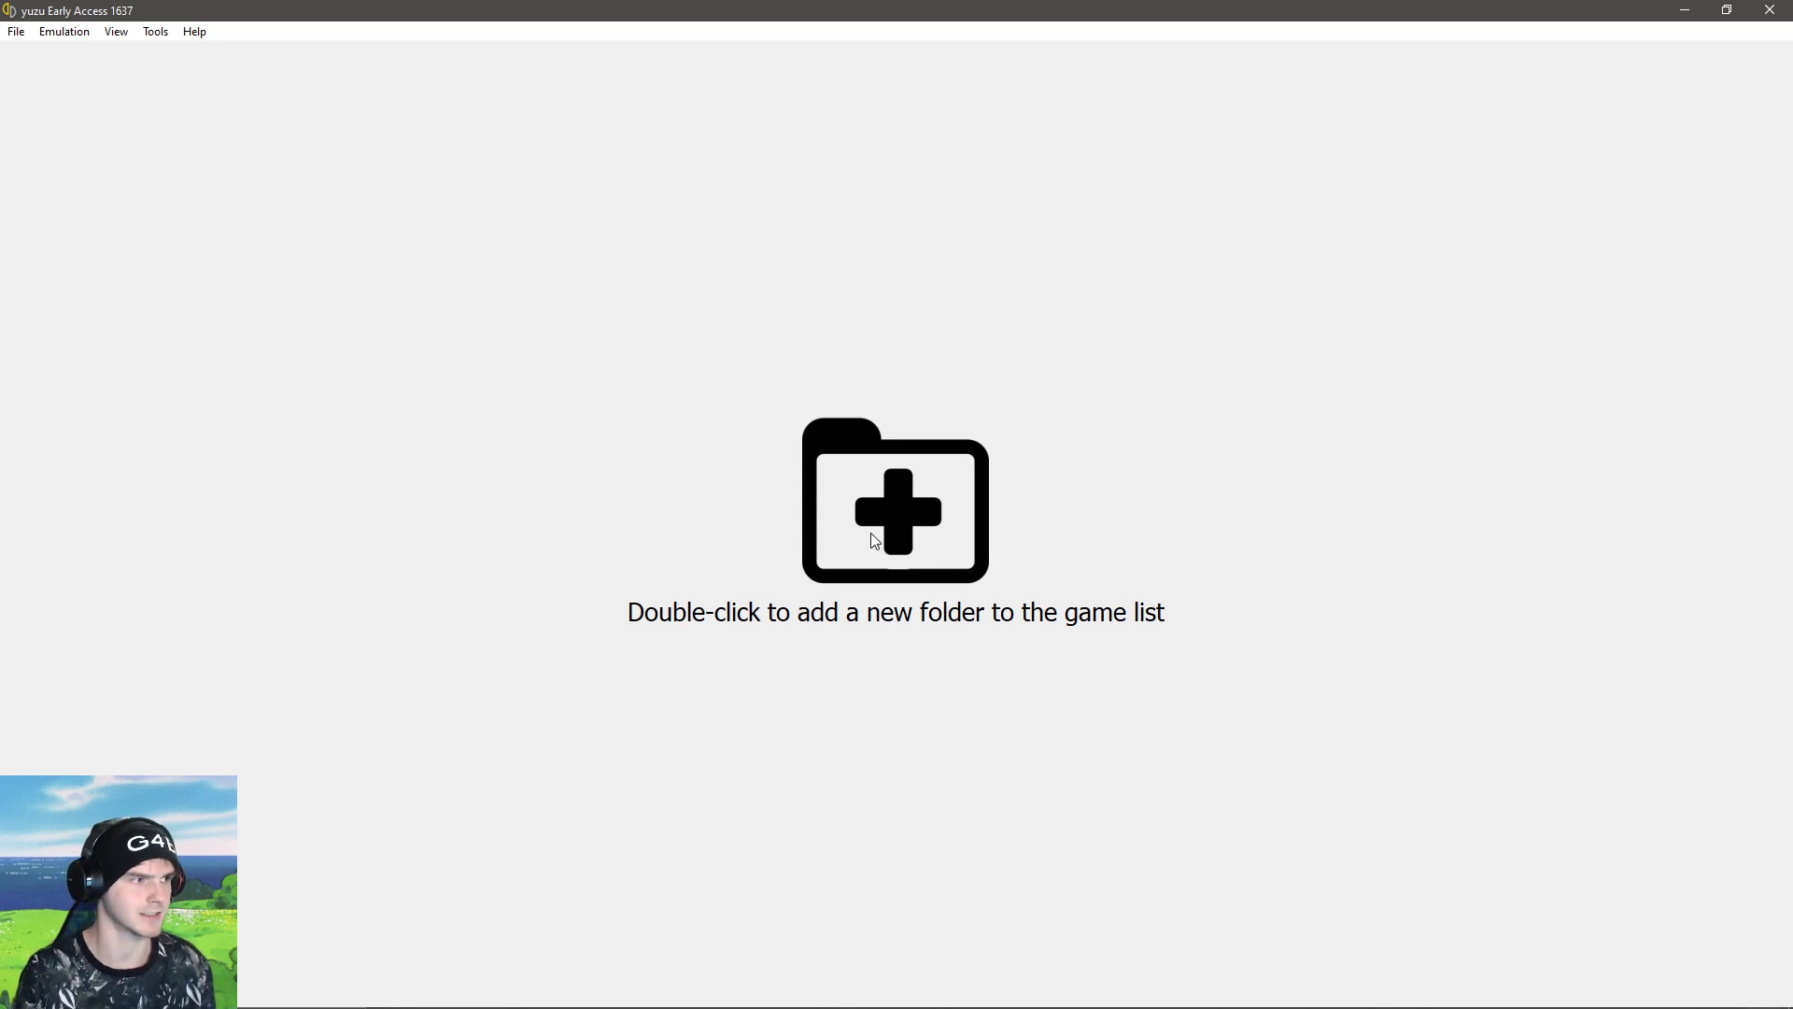
Step: Add D:/Yuzu Games as a game directory and enable Scan Subfolders for it
double_click(898, 513)
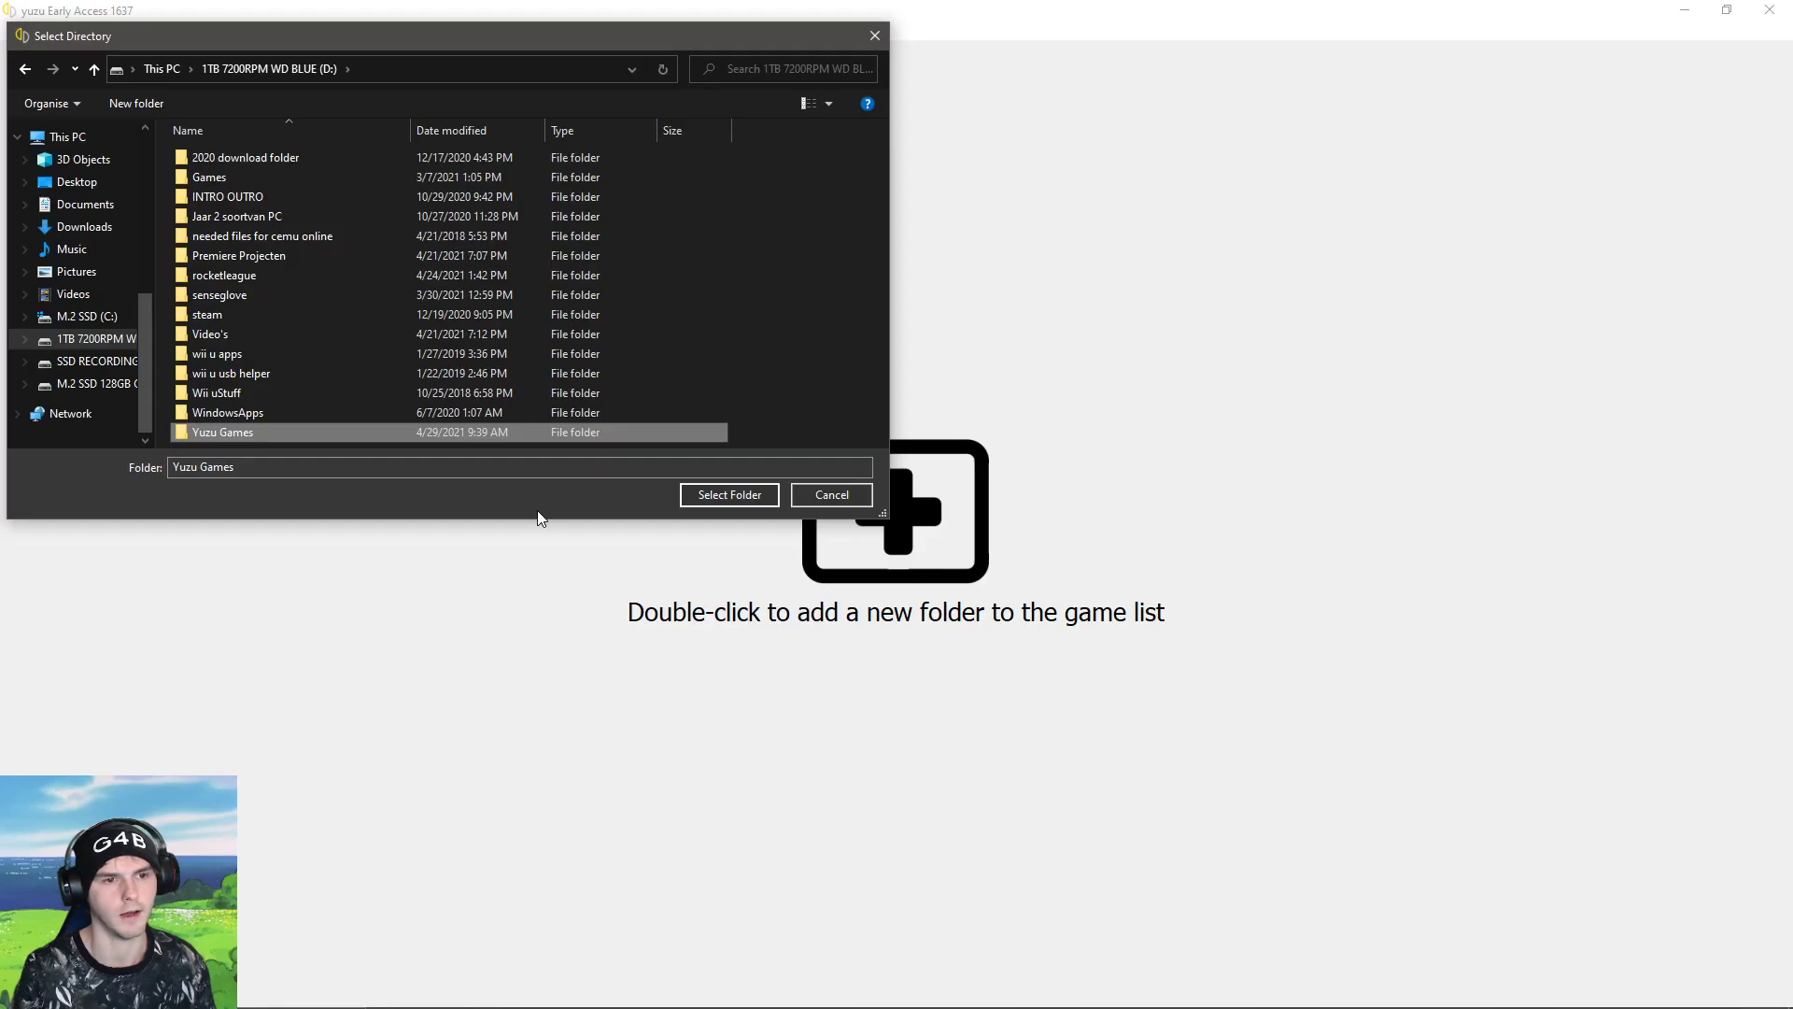
left_click(729, 495)
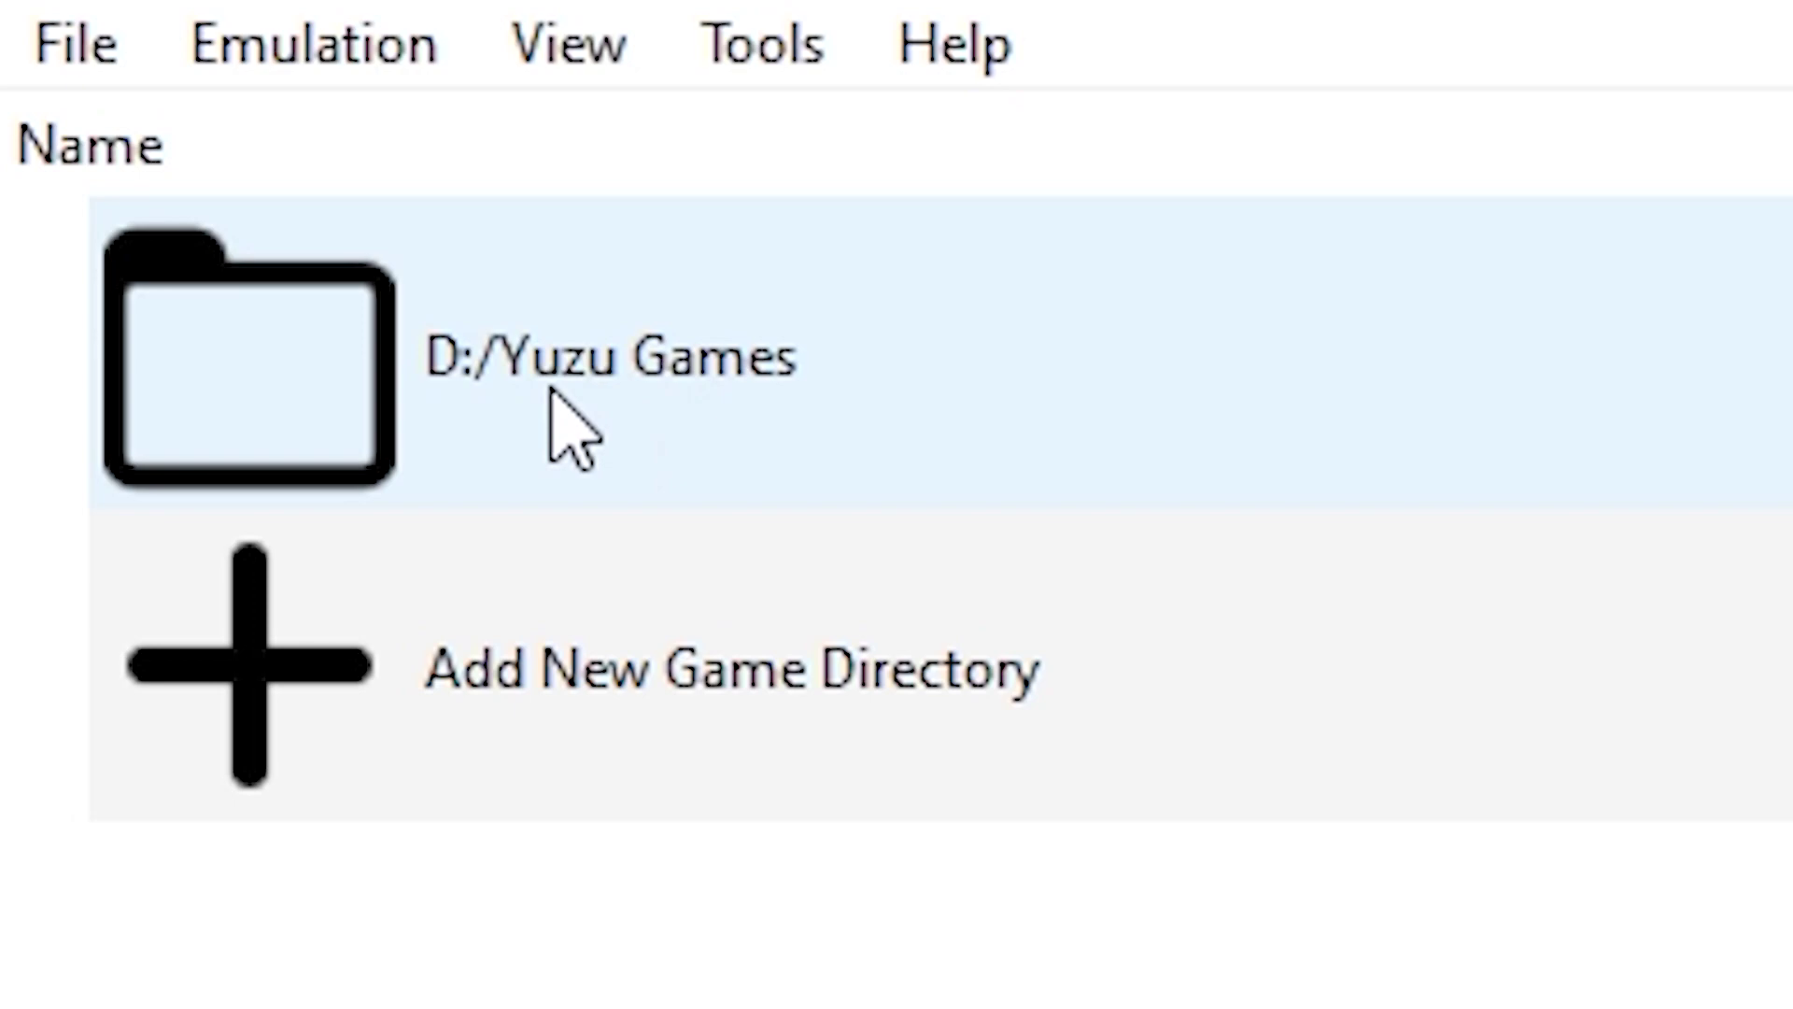
right_click(435, 383)
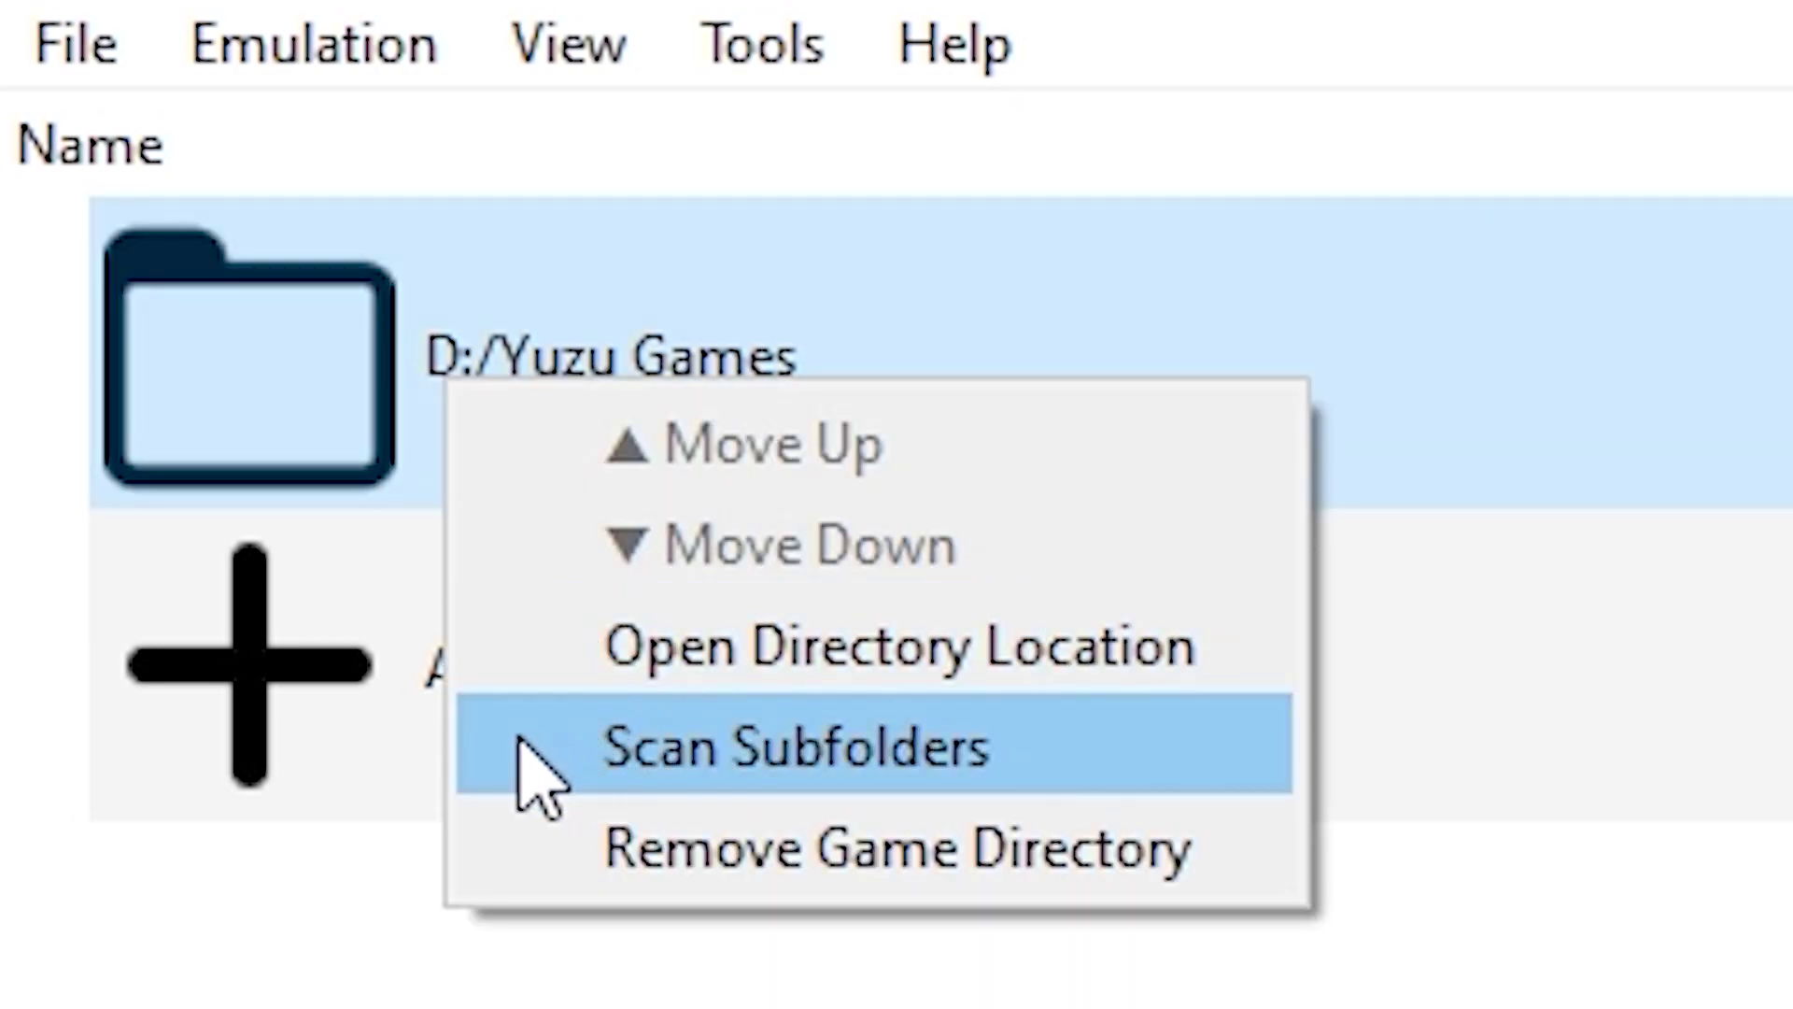
left_click(528, 776)
right_click(561, 400)
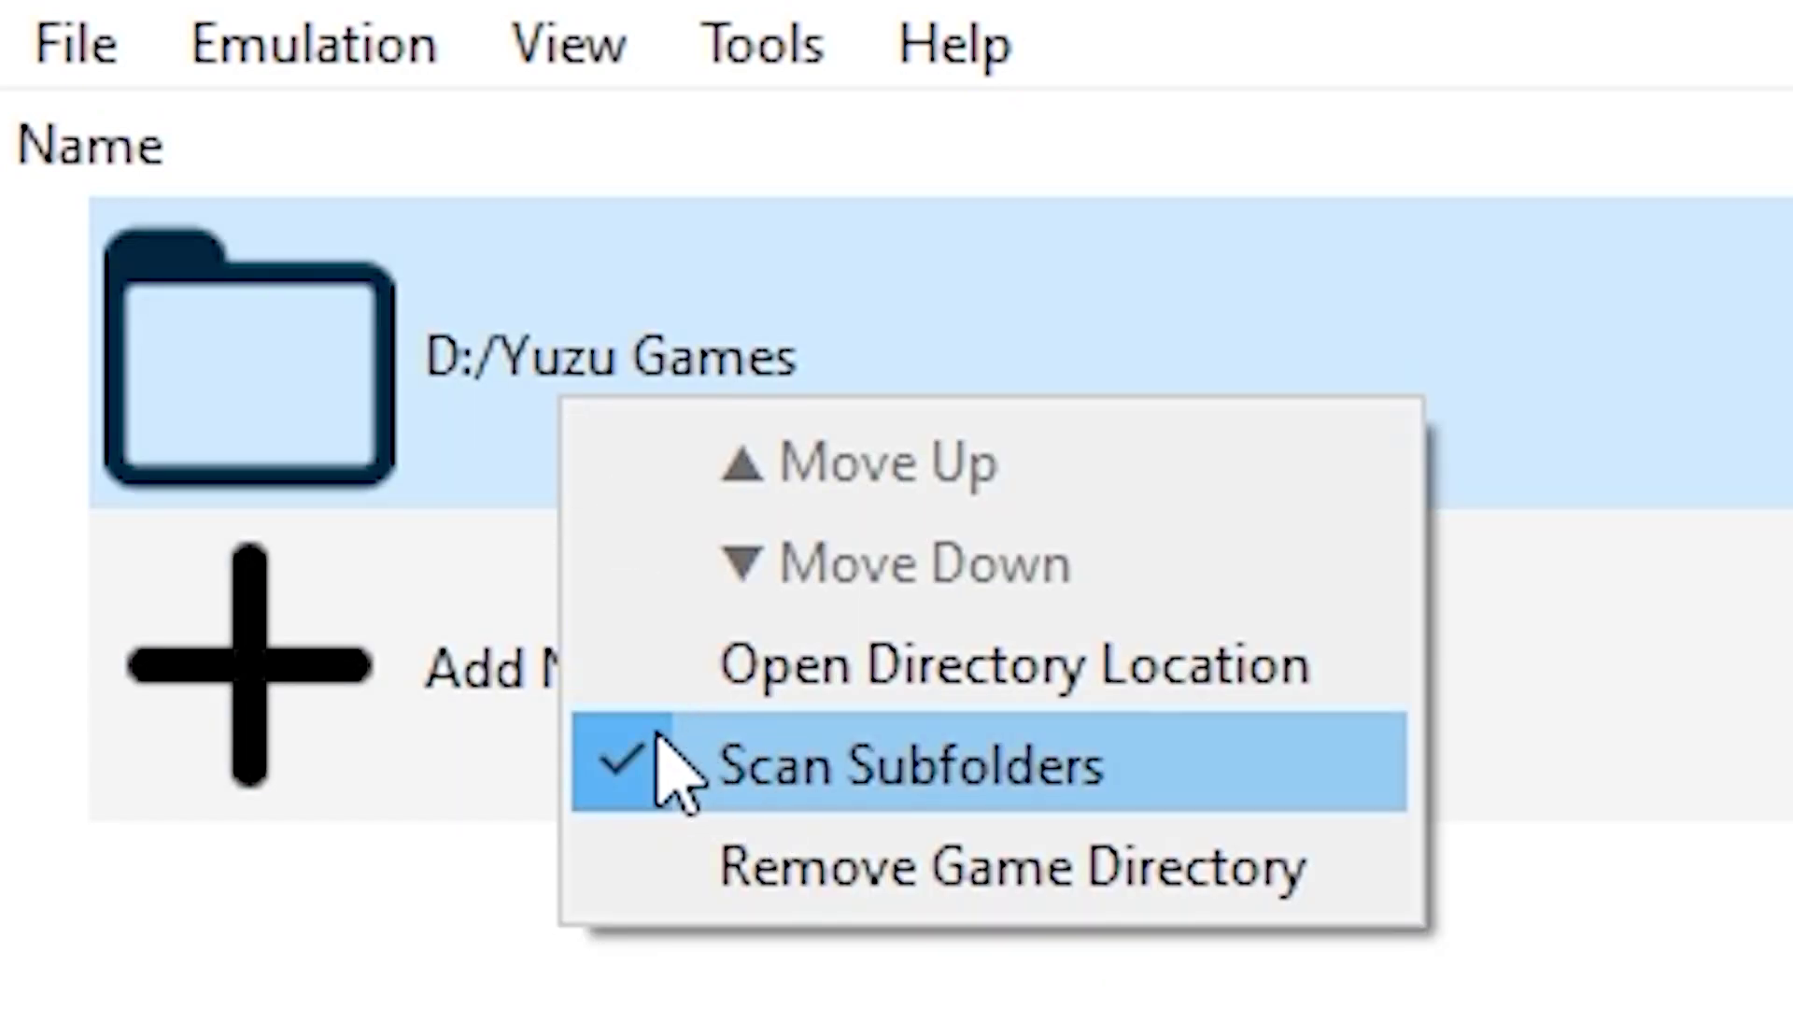
left_click(1039, 364)
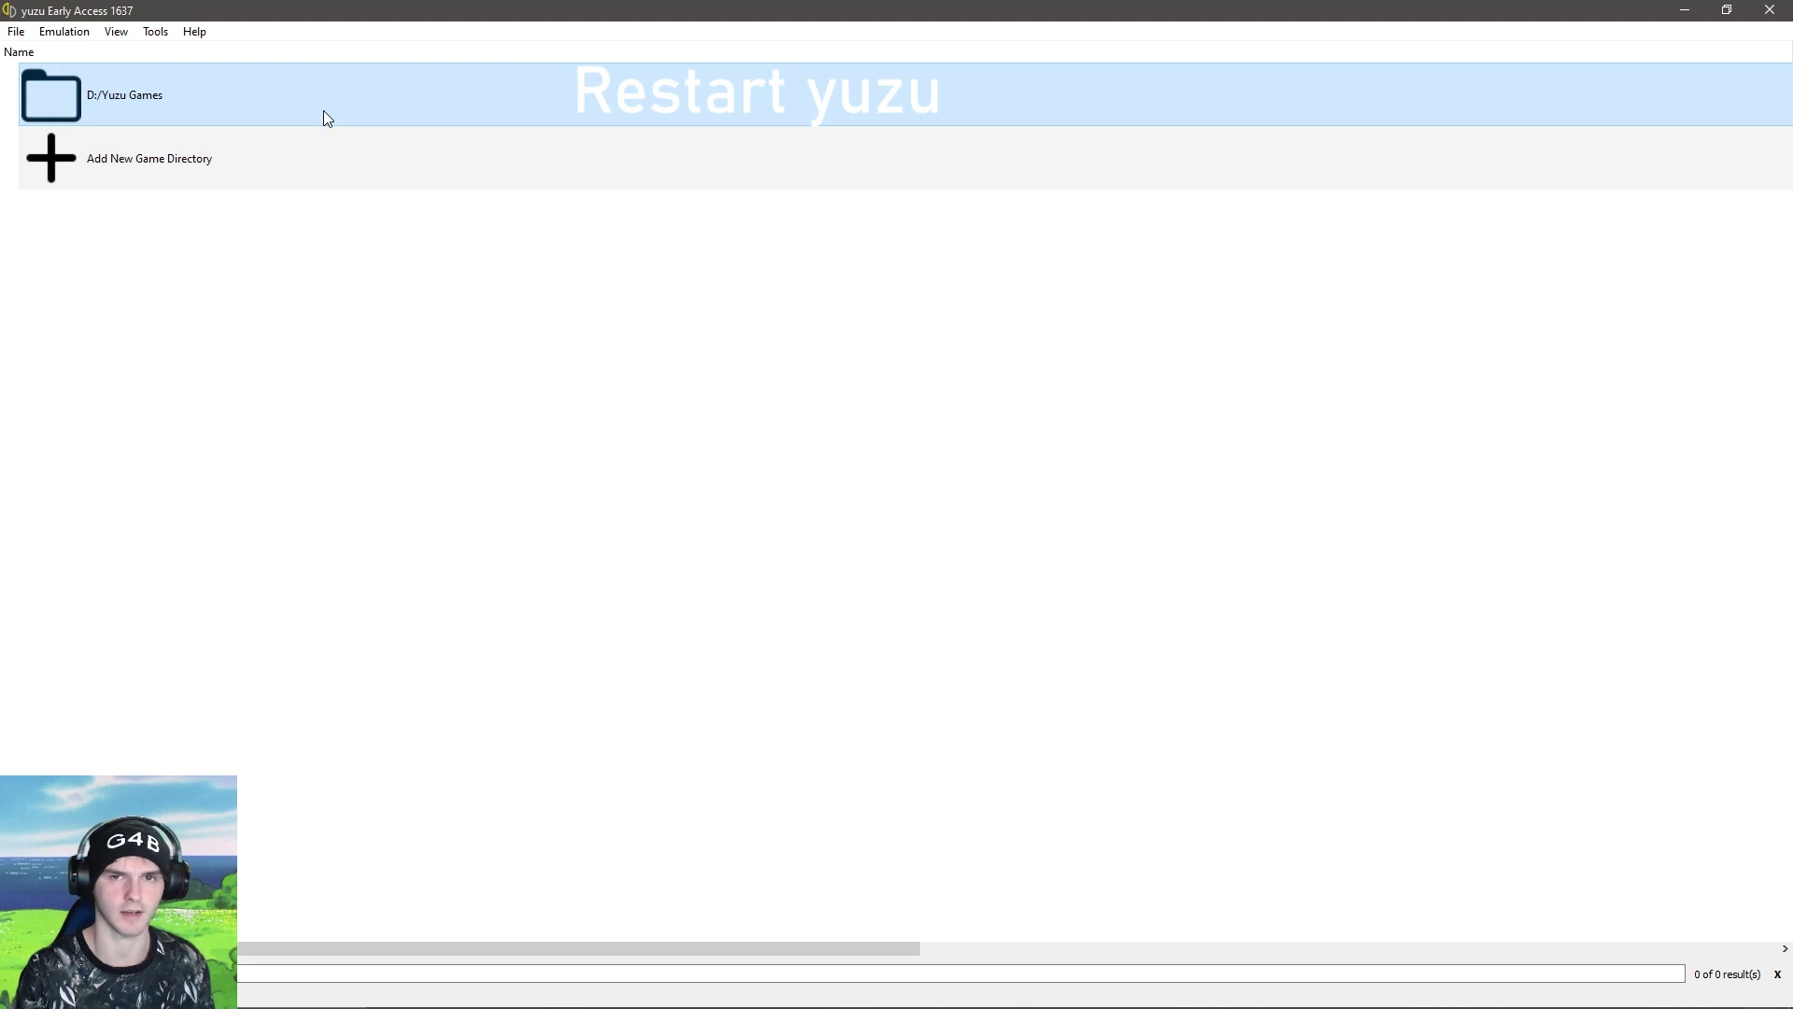
Step: Restart yuzu to reload the game directory and look through the game list
left_click(1771, 11)
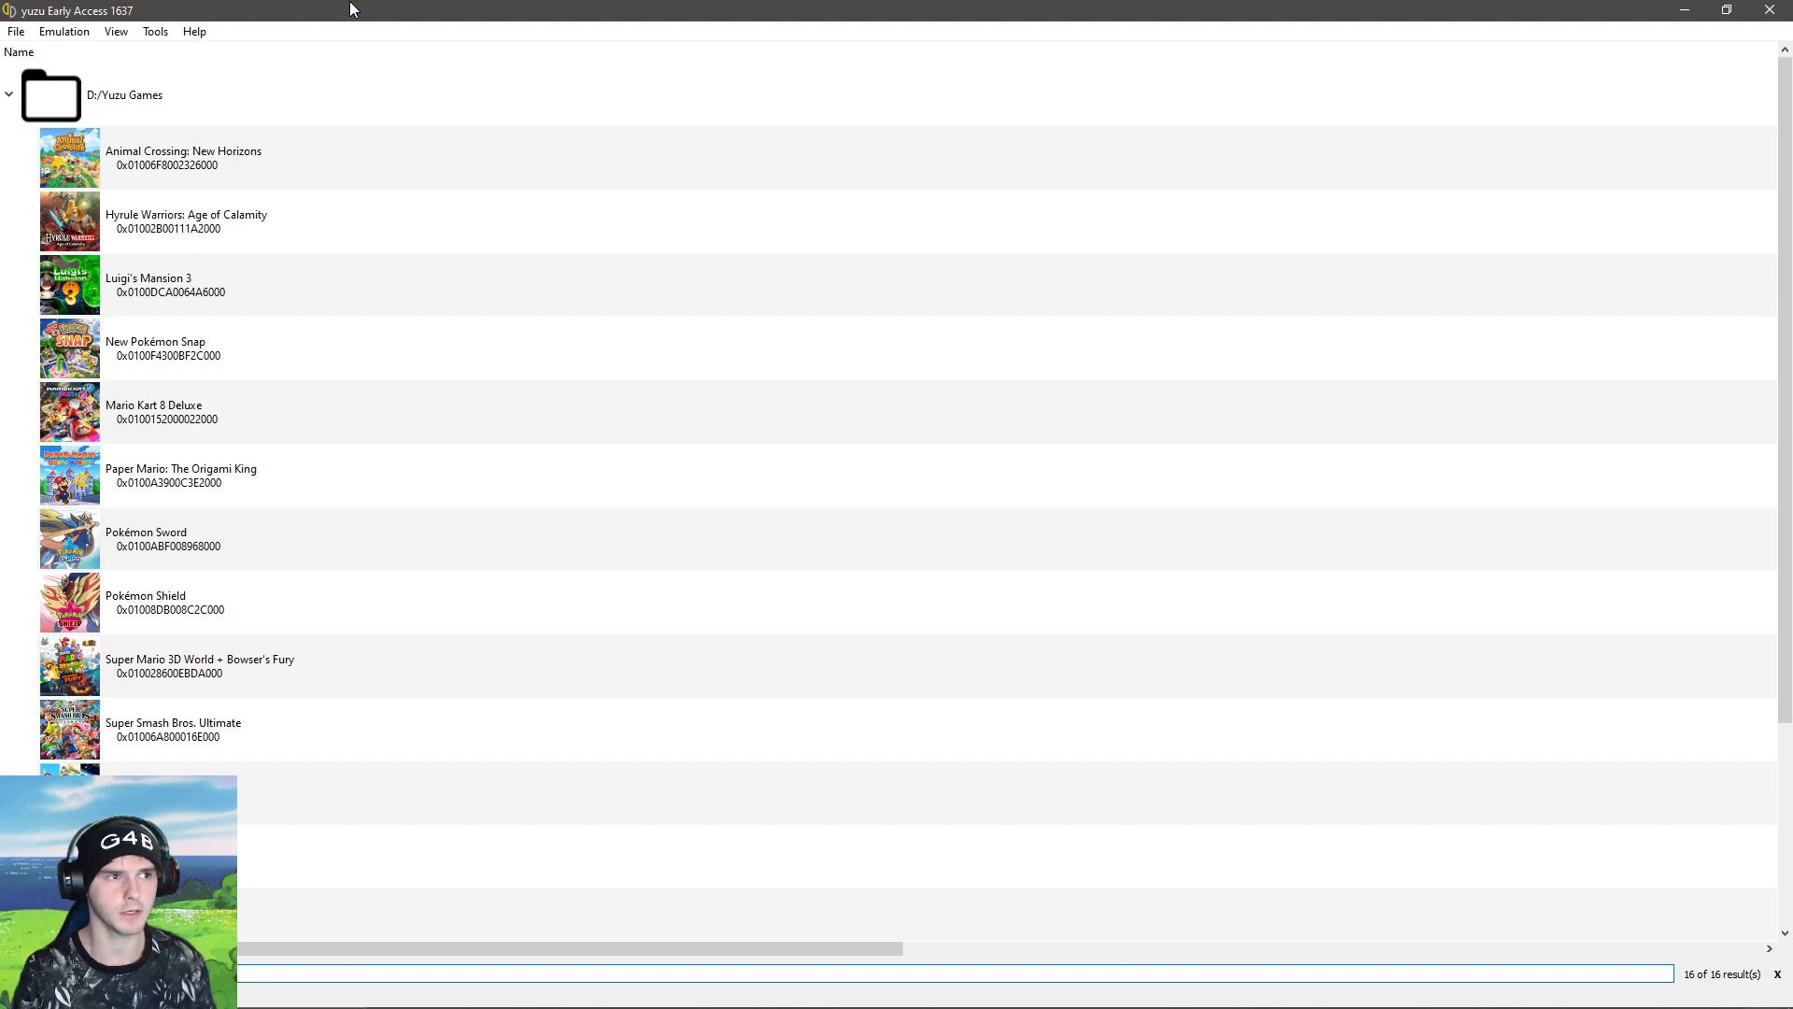
scroll(400, 484, "down", 2)
scroll(445, 676, "up", 2)
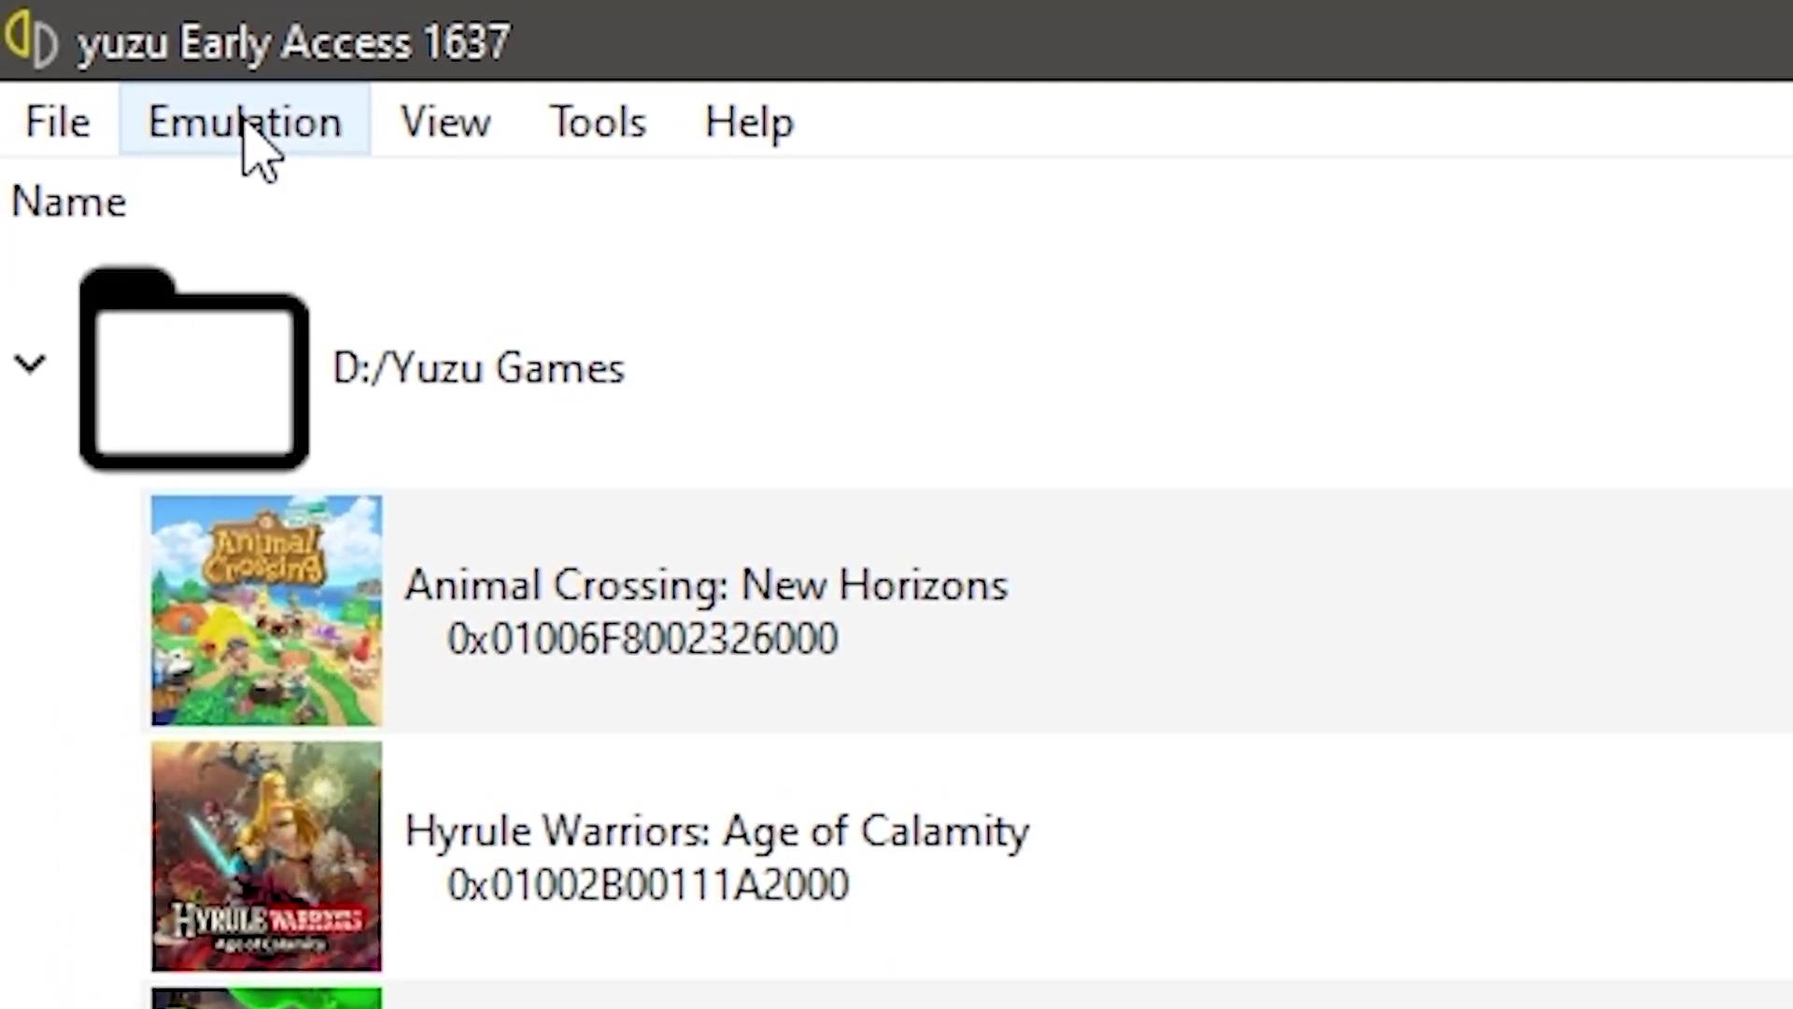
Step: Set the interface theme to Dark Colorful in the configuration and apply it
left_click(166, 90)
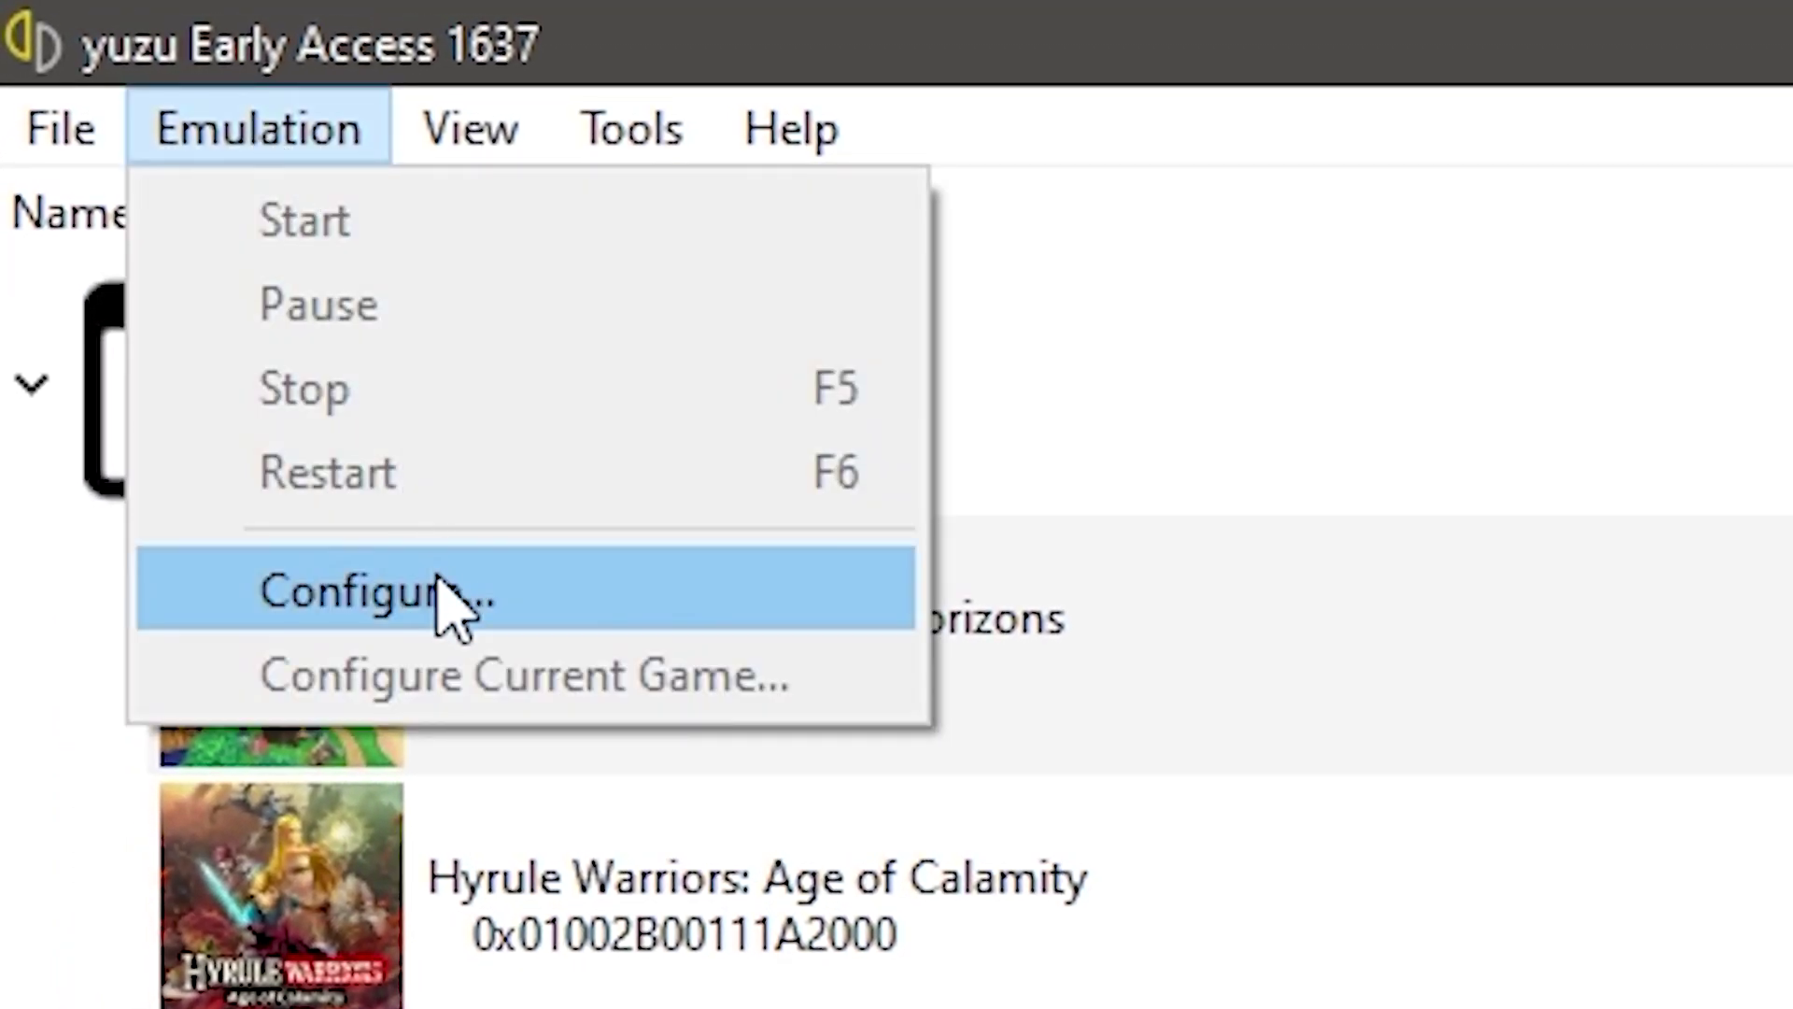
left_click(439, 587)
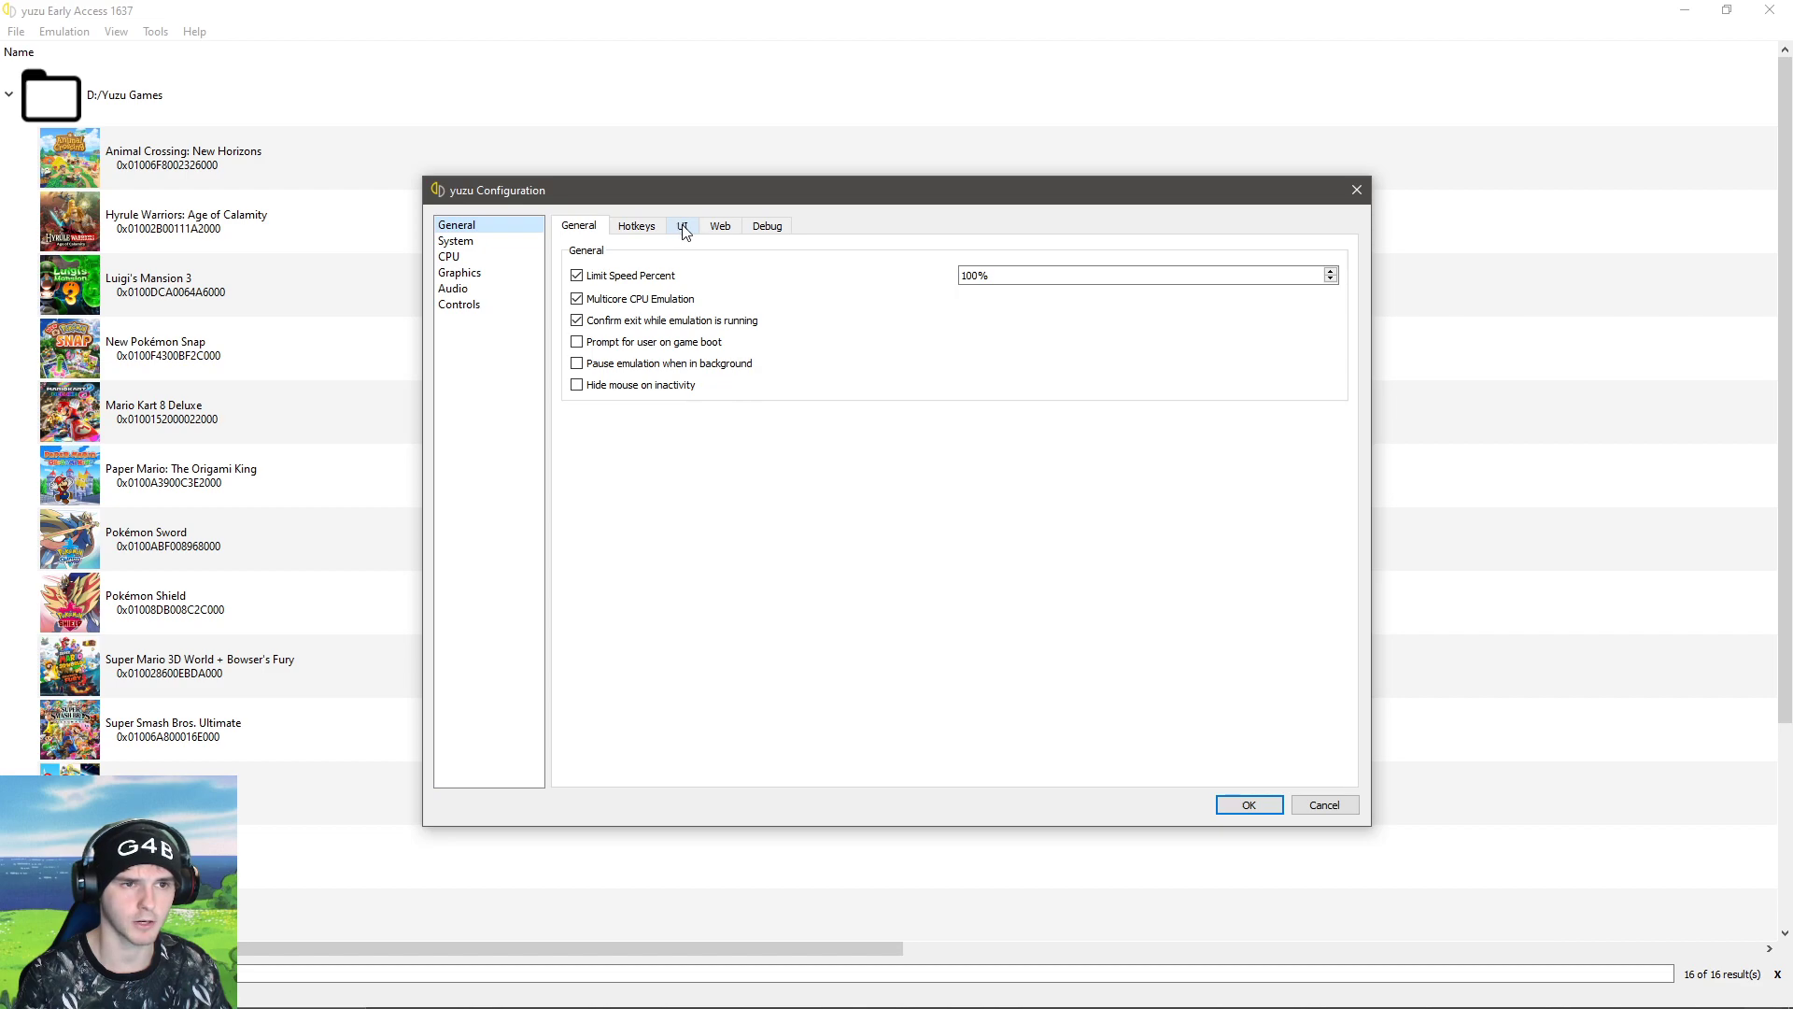
left_click(682, 227)
left_click(999, 316)
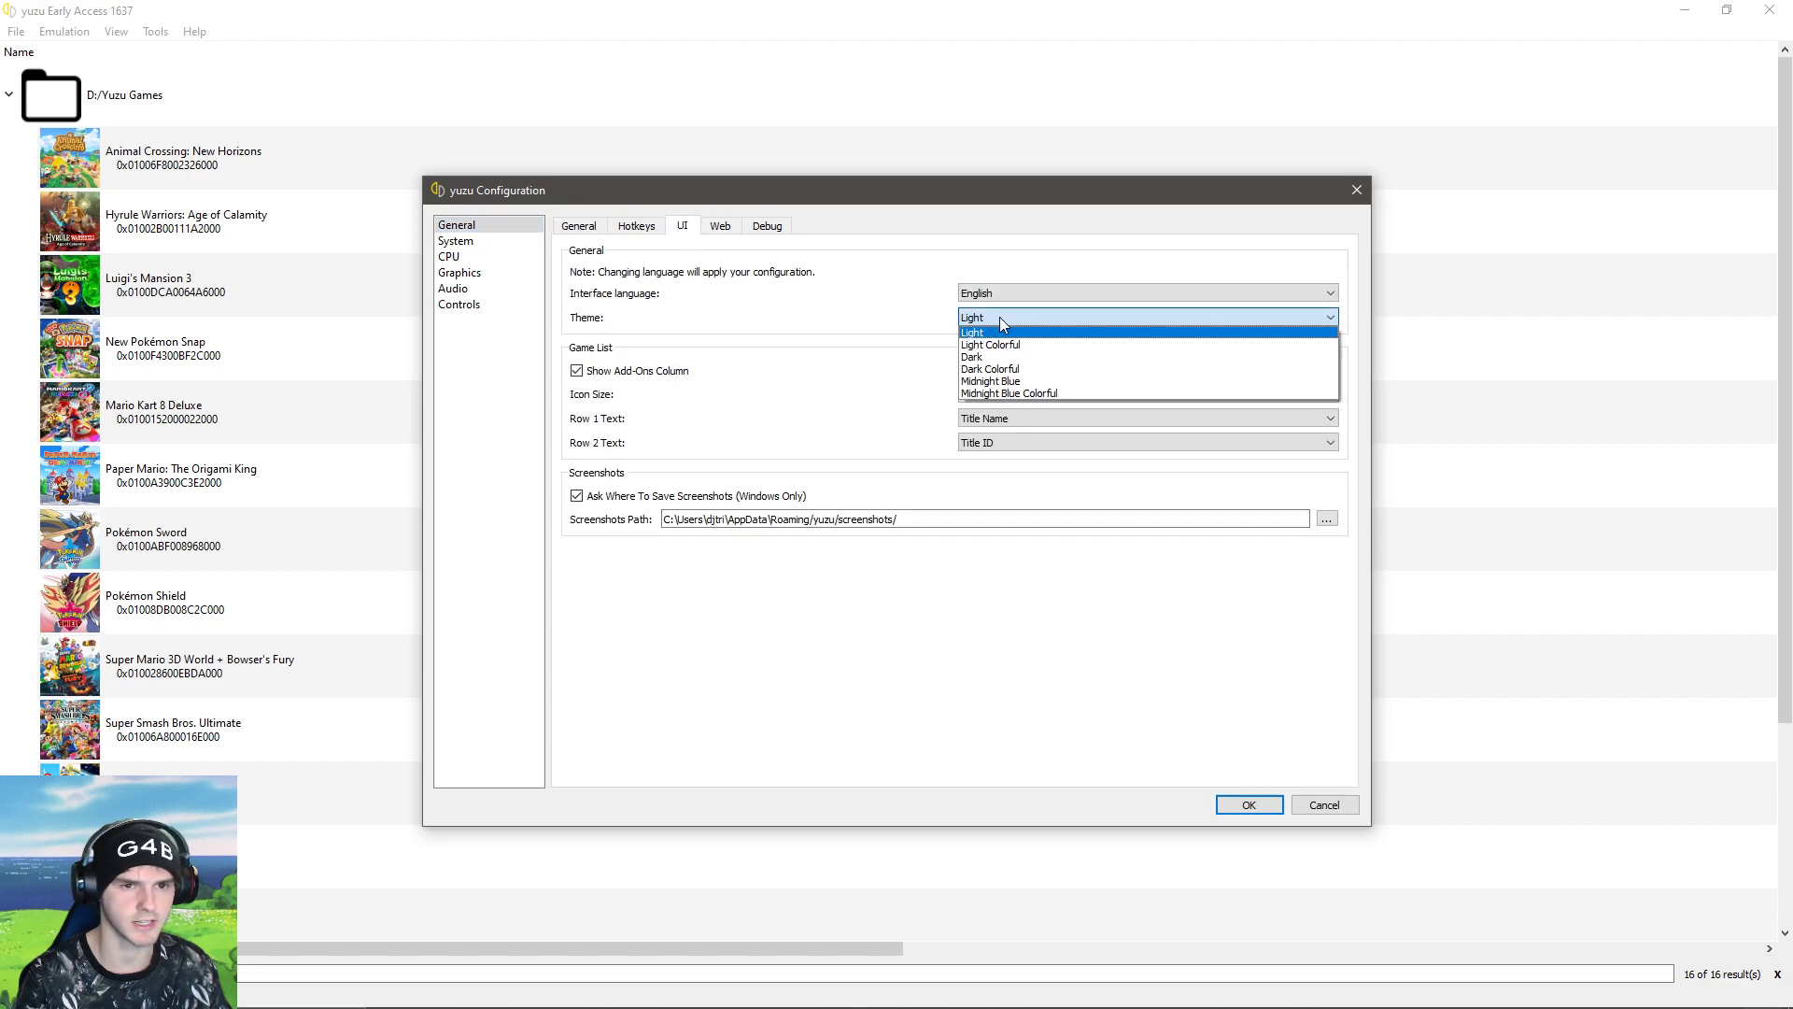
left_click(1008, 369)
left_click(1263, 805)
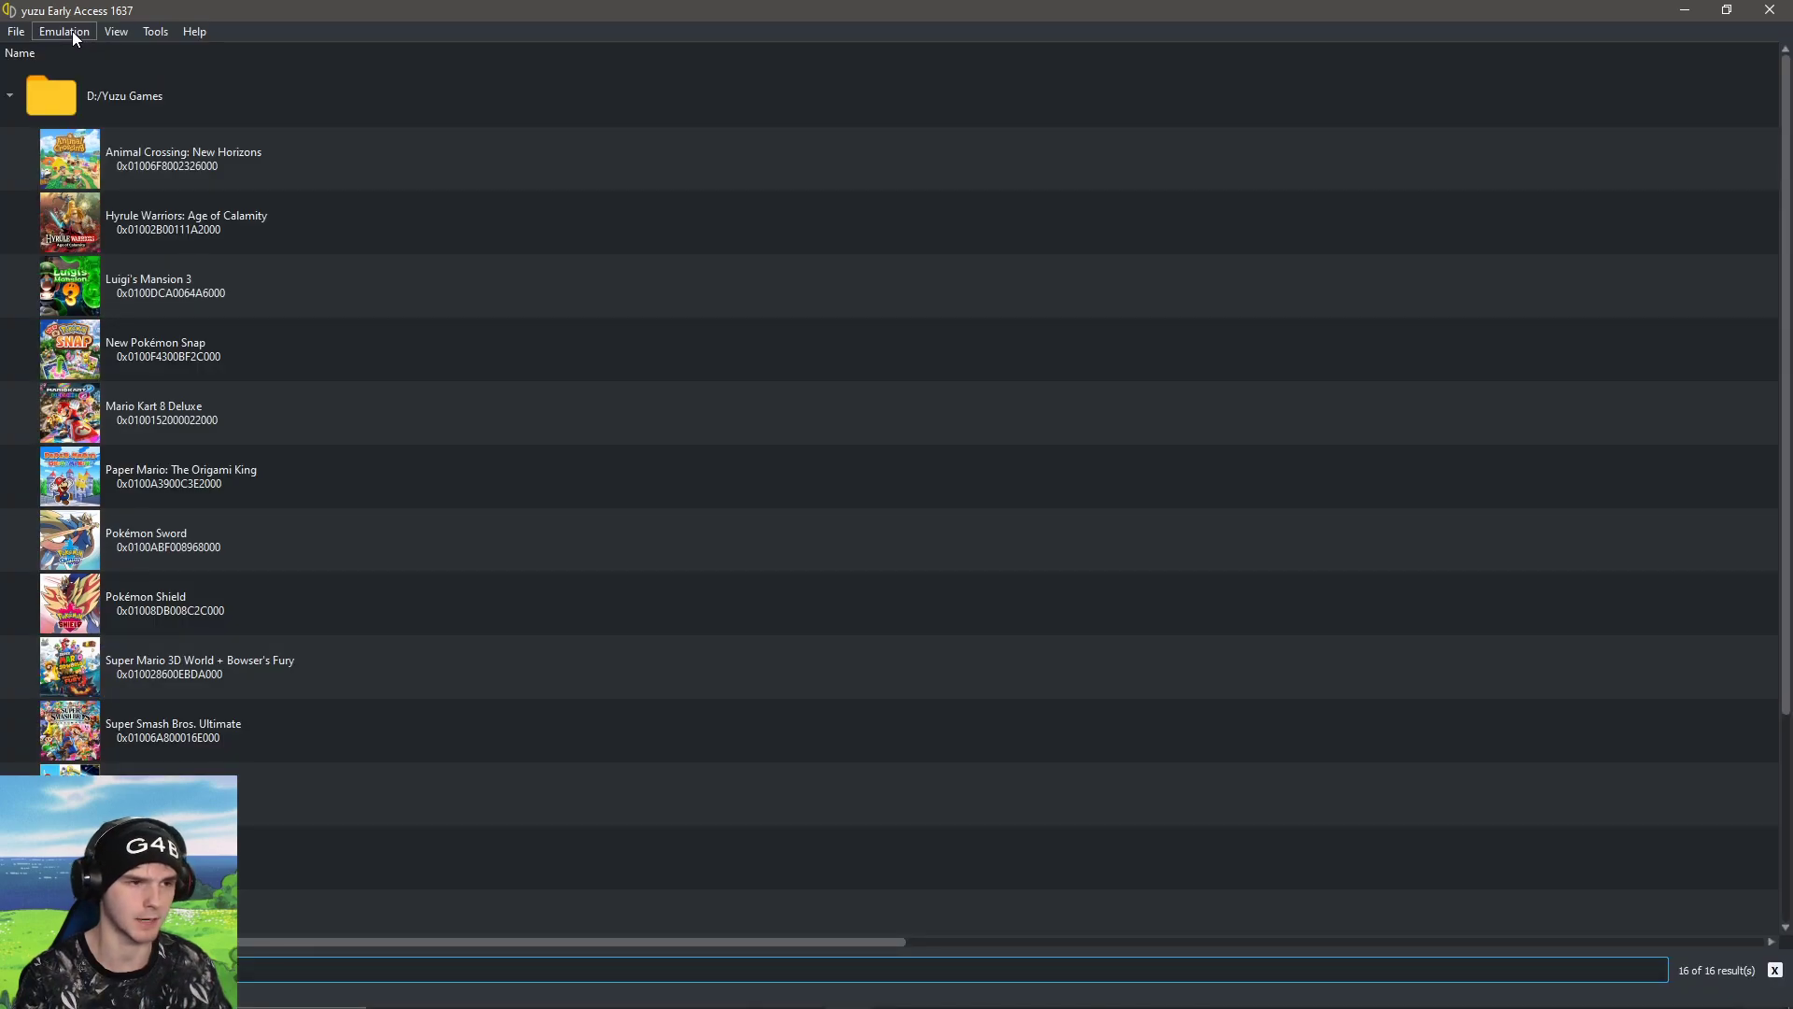
Step: Review the configuration's general, hotkey and UI settings, and the system settings for profiles, services and filesystem
left_click(73, 33)
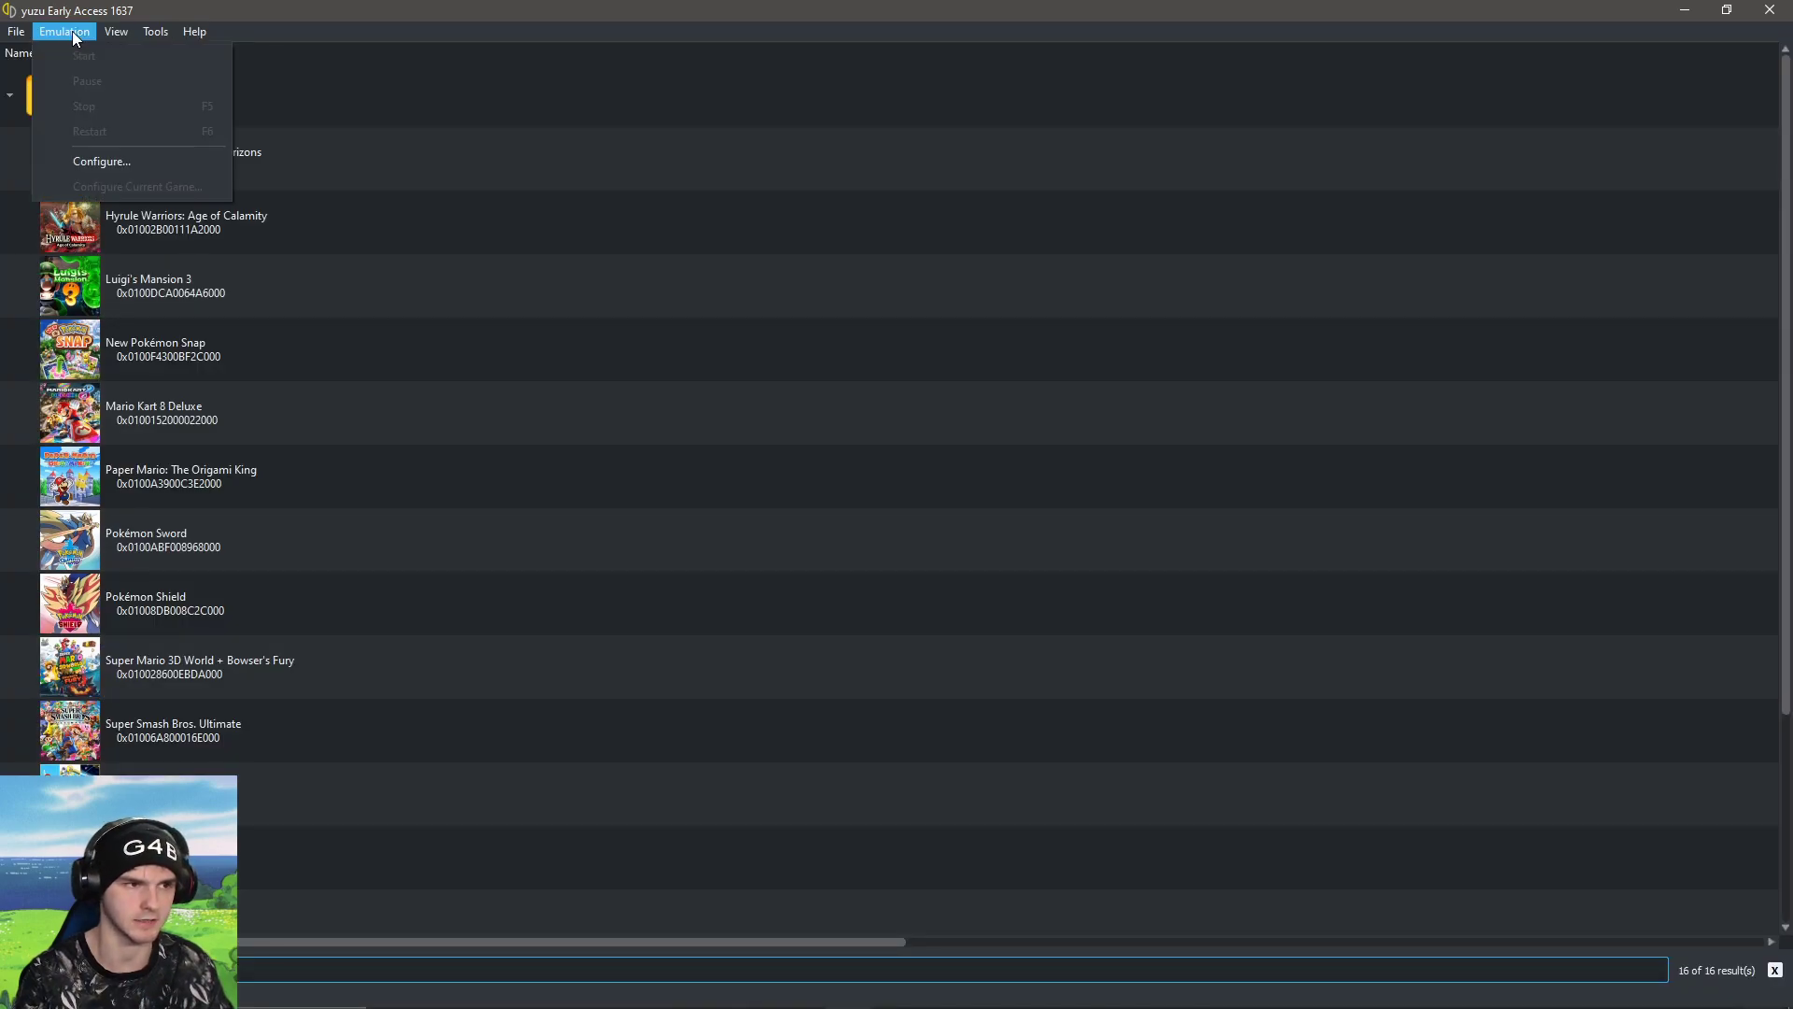
left_click(96, 160)
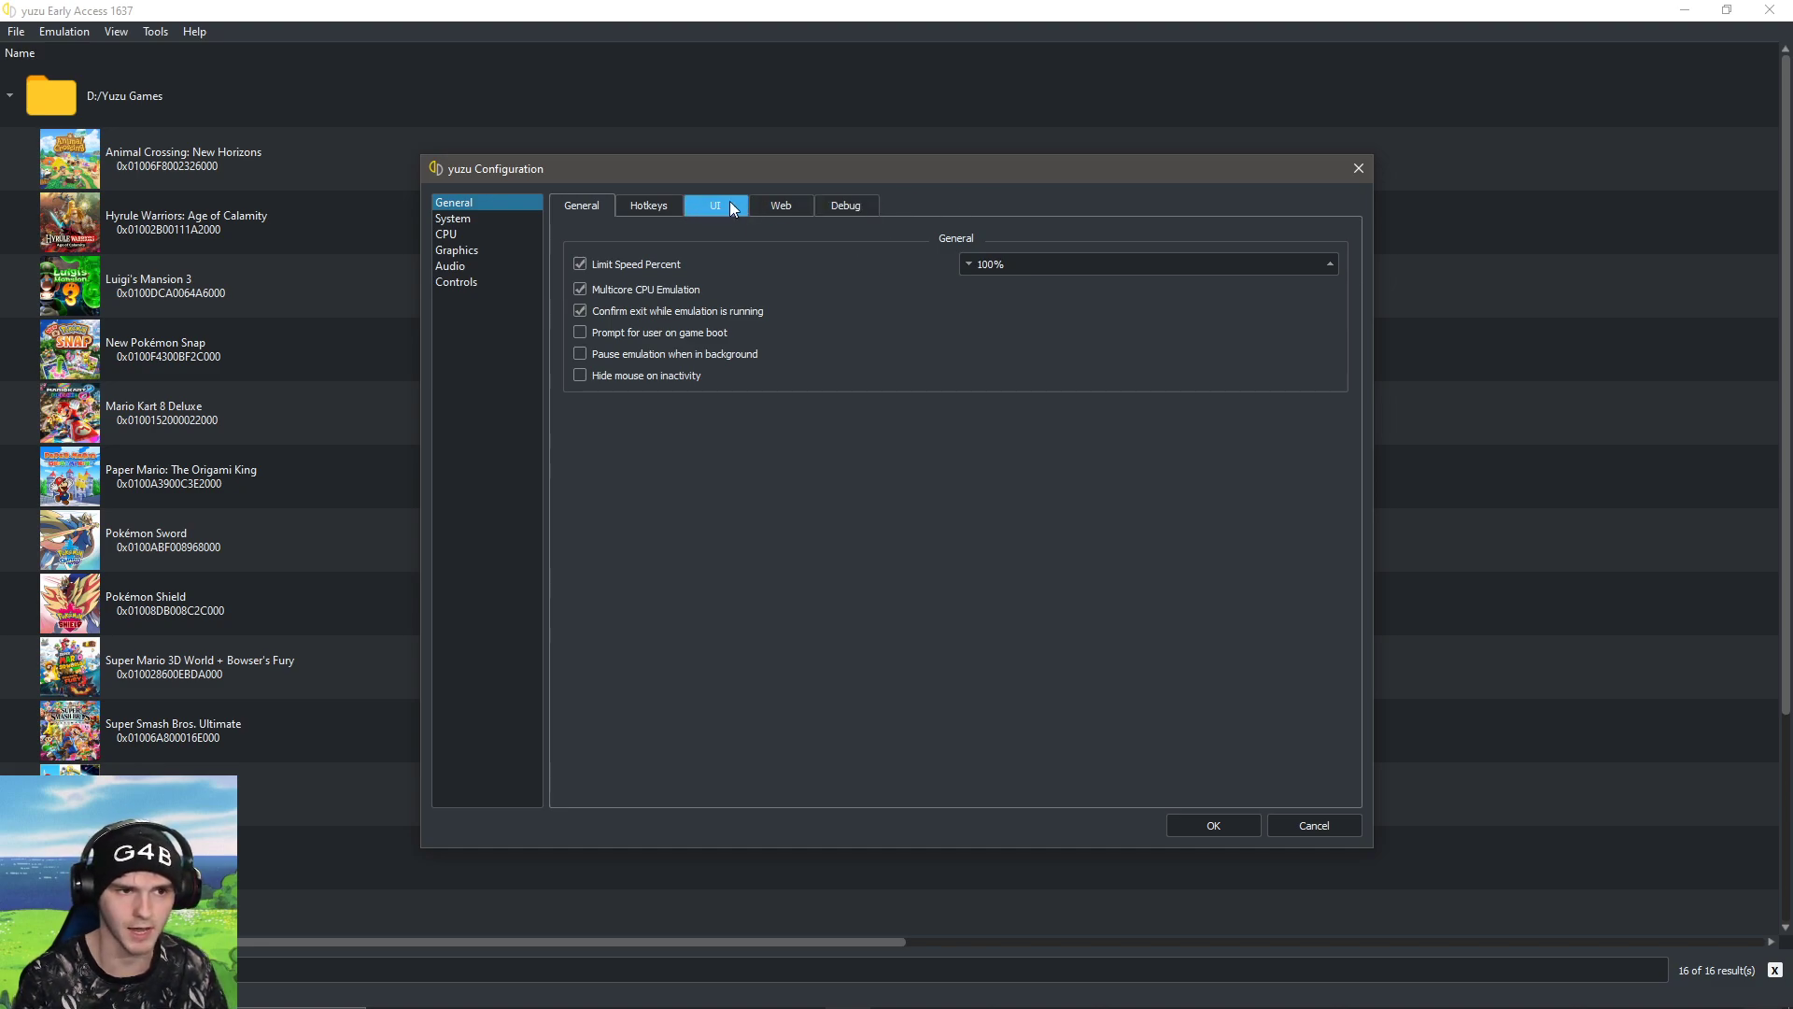
left_click(651, 207)
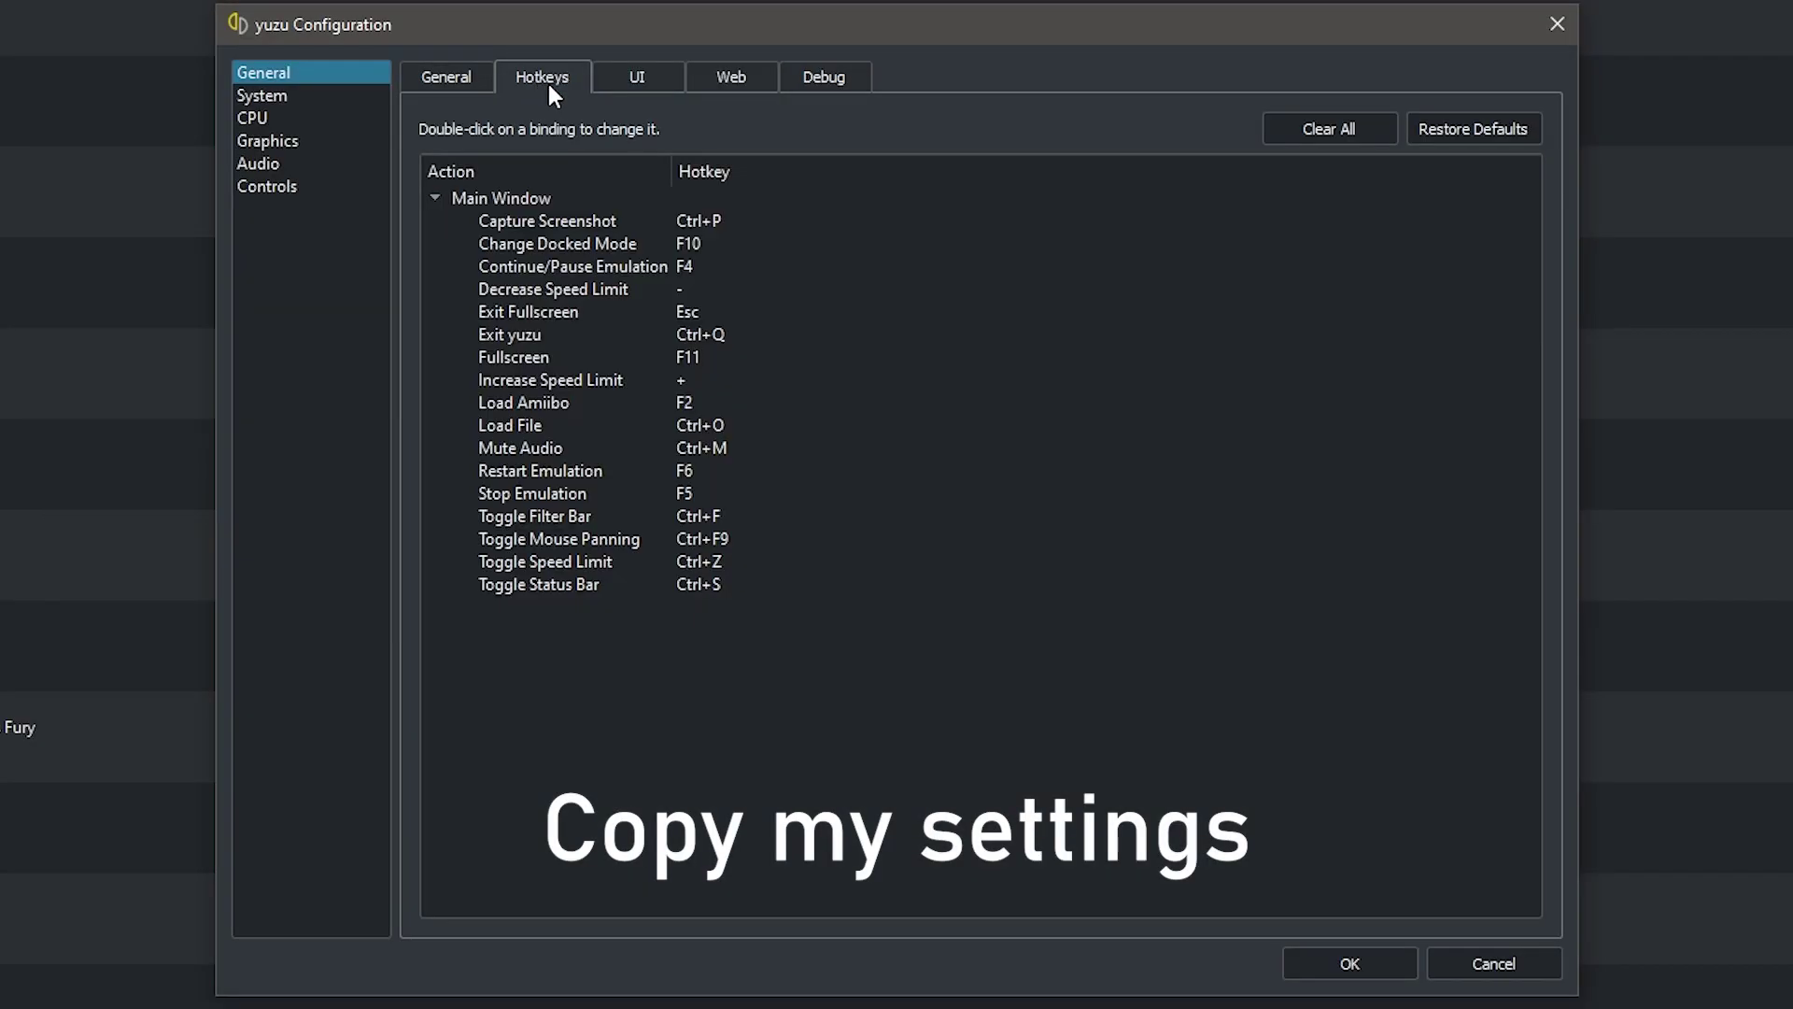
left_click(635, 77)
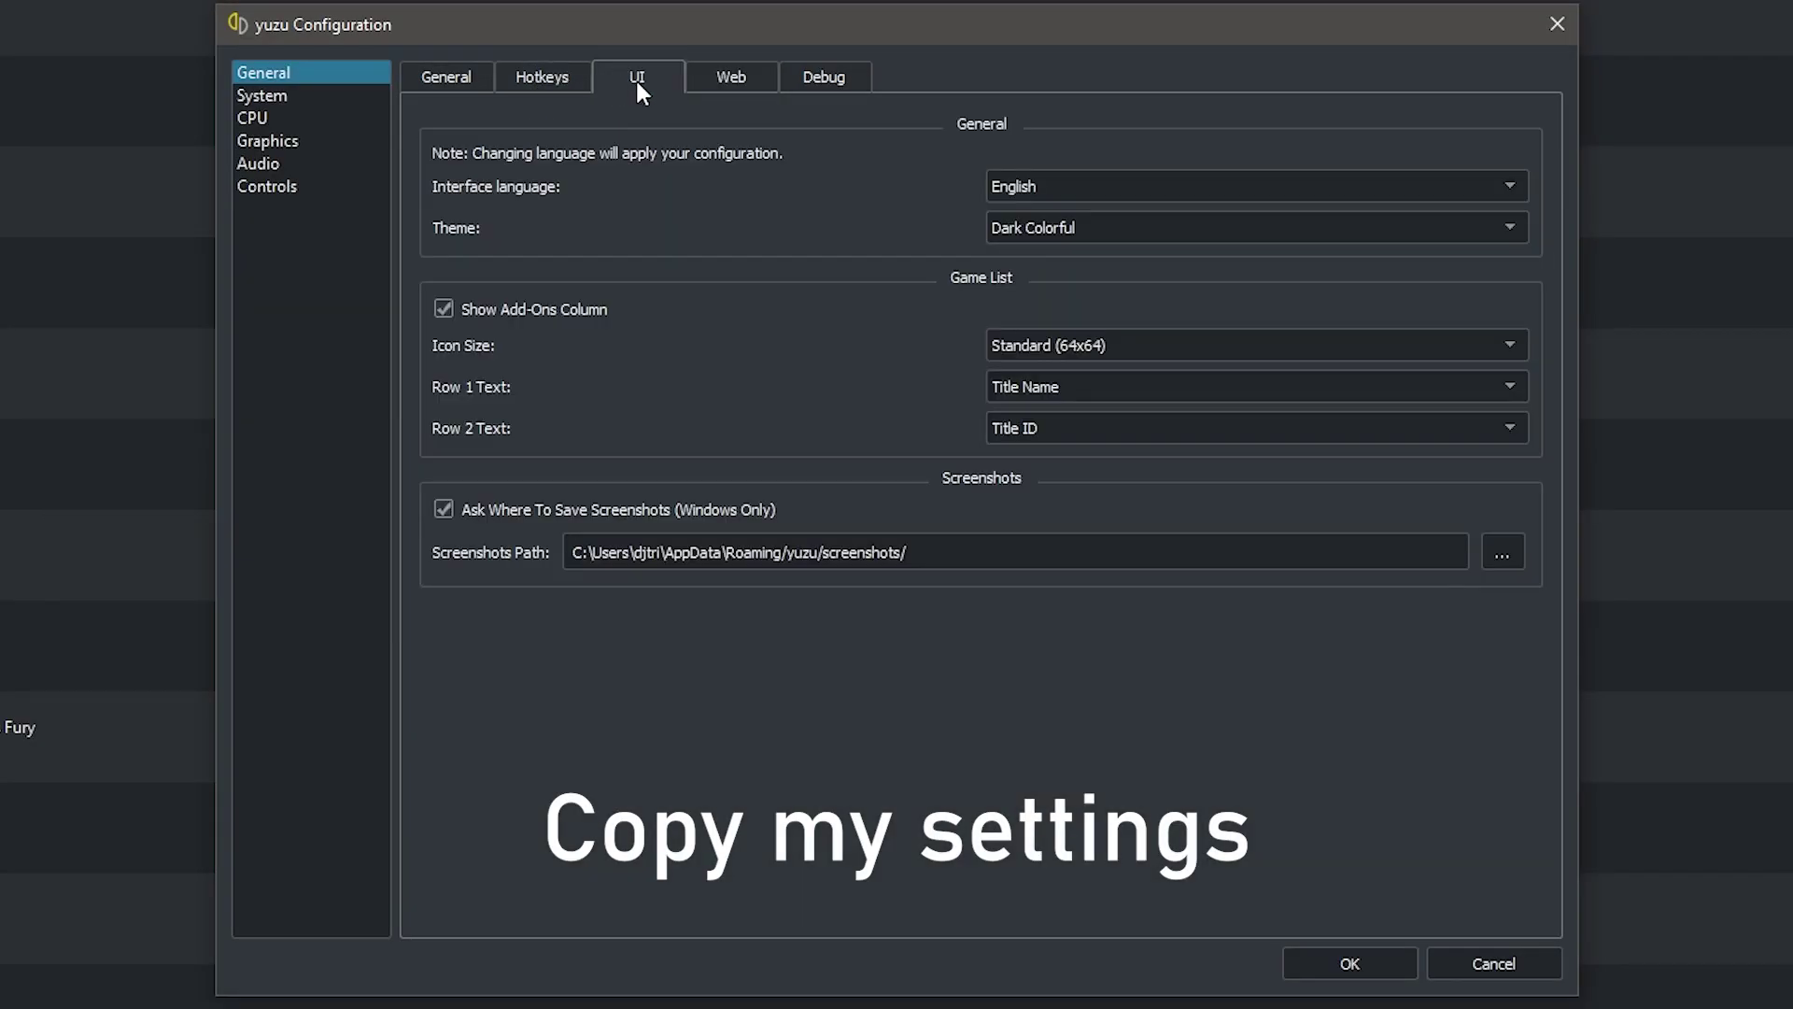
left_click(291, 93)
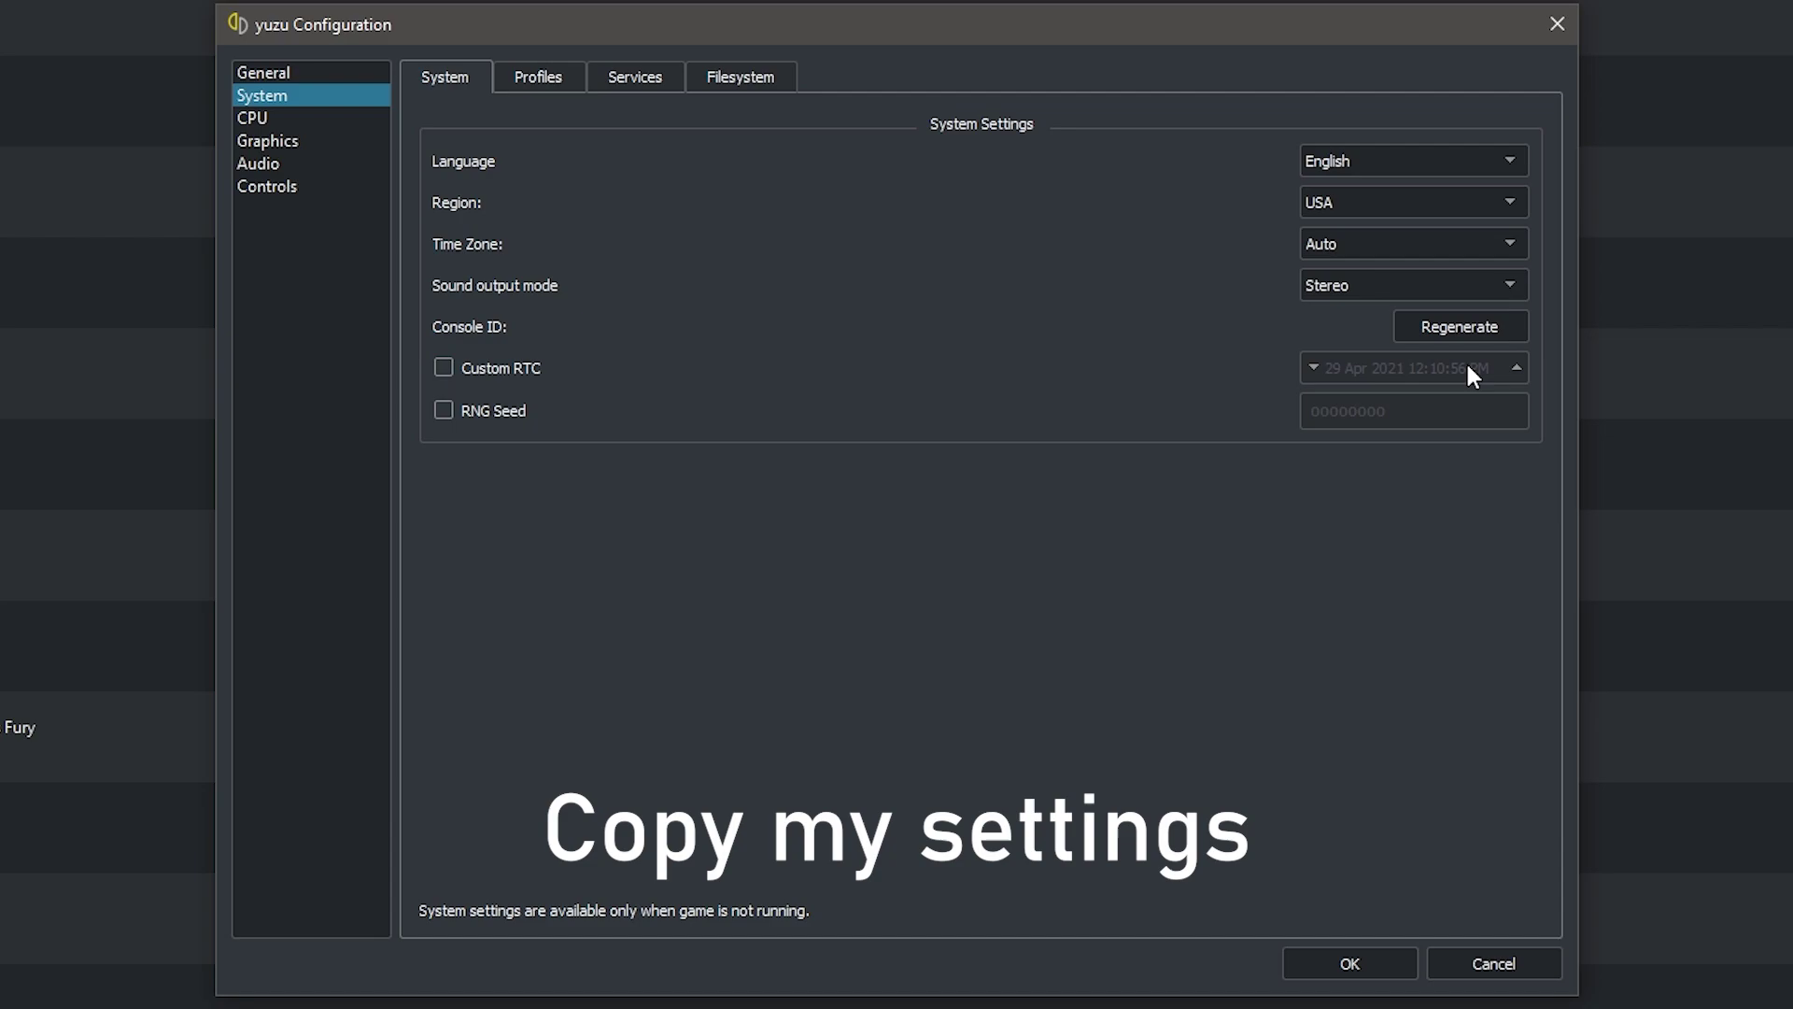
left_click(541, 77)
left_click(620, 73)
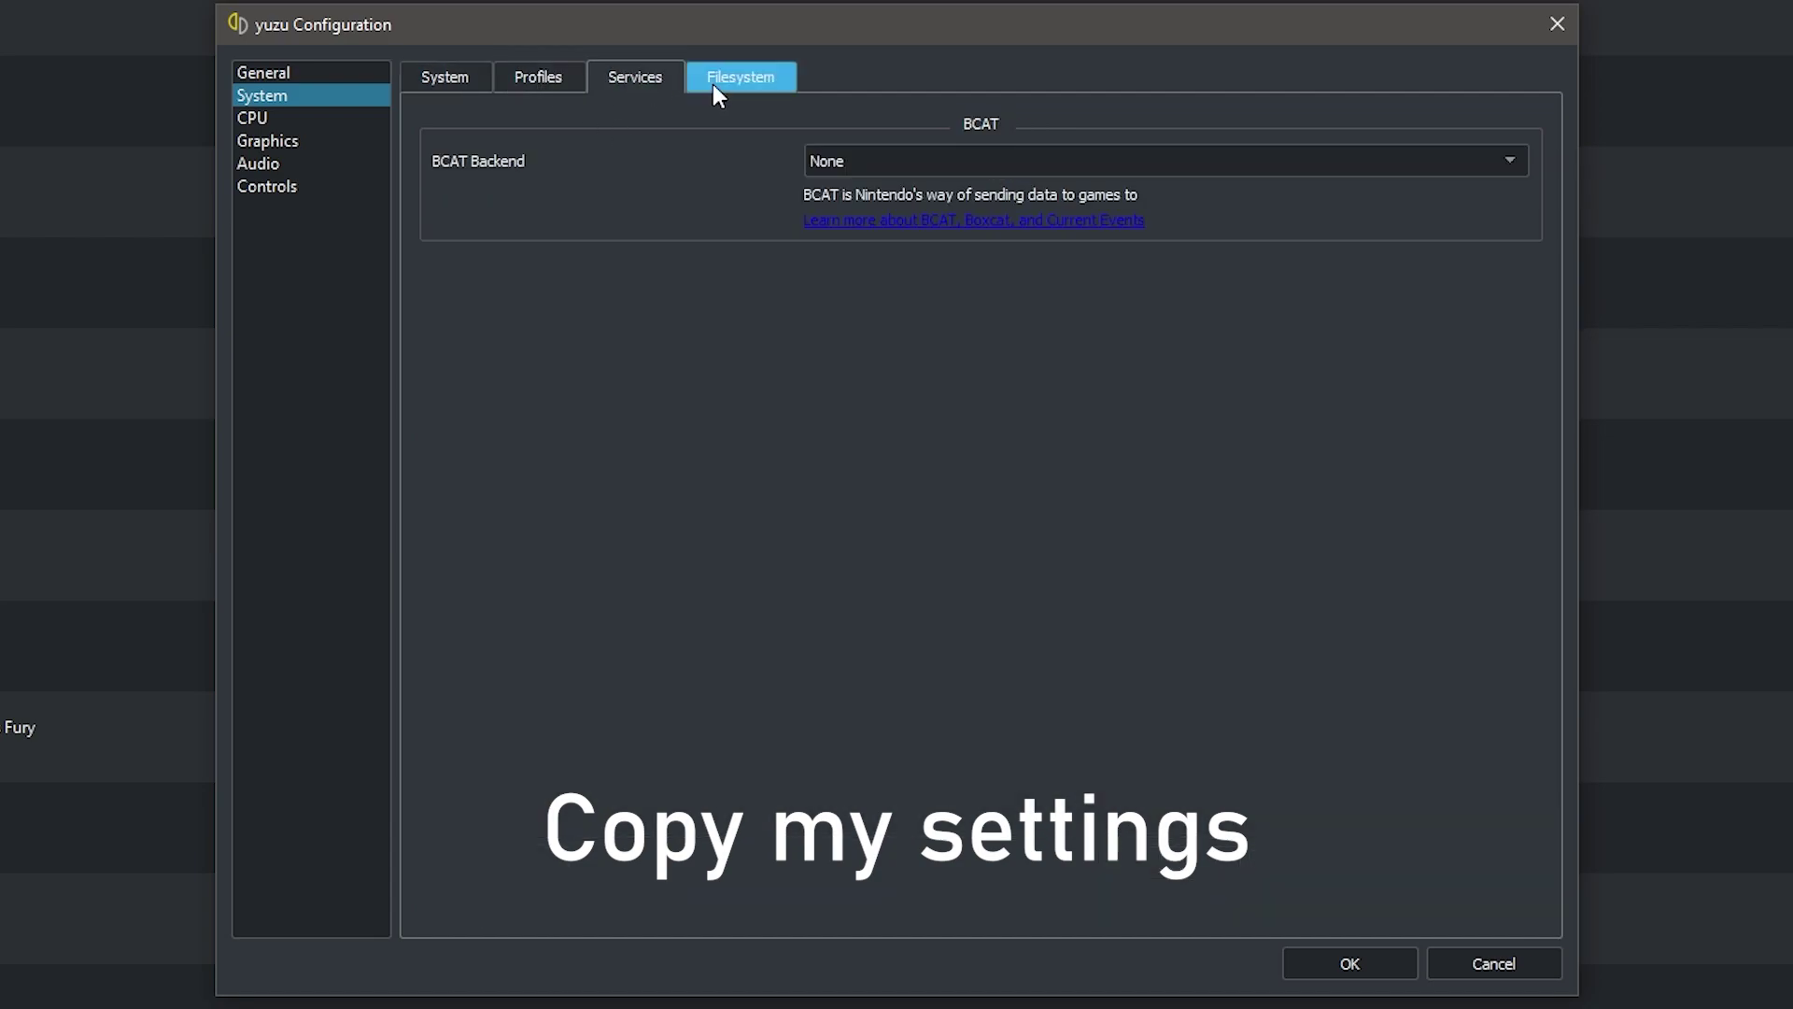
left_click(720, 92)
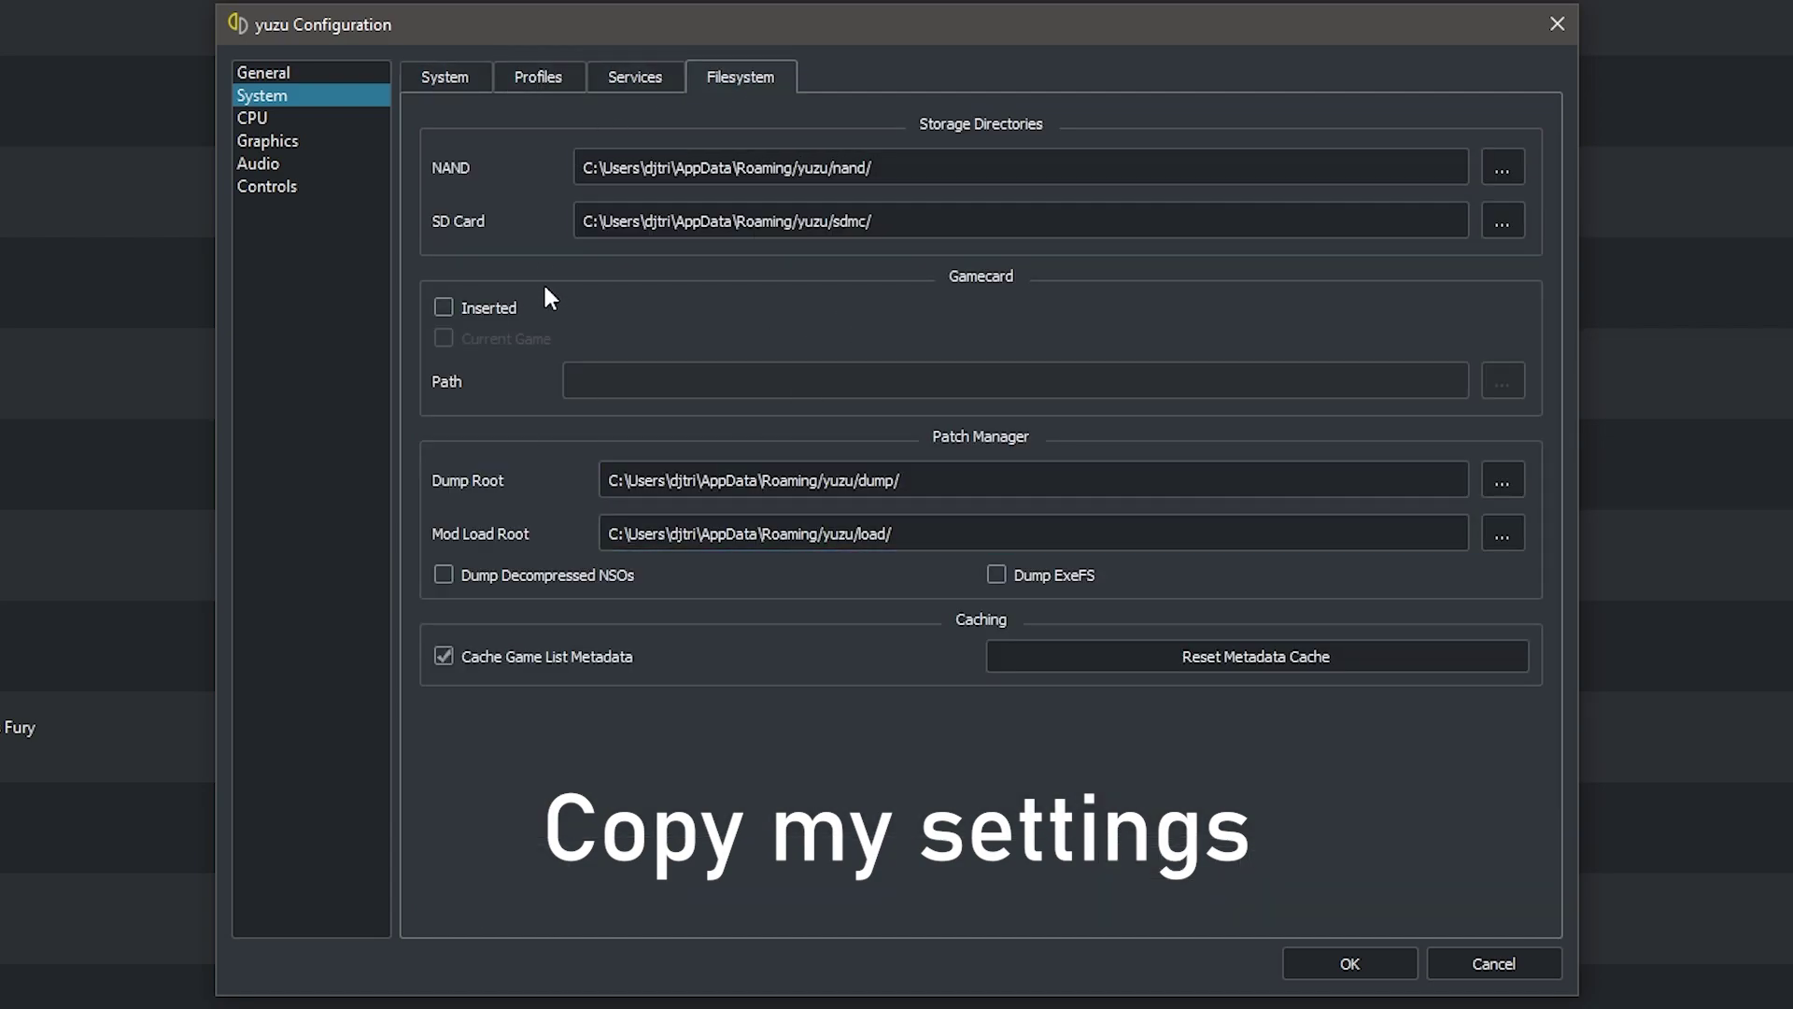
Step: Set the CPU accuracy to Unsafe and check the CPU debug optimization options
left_click(299, 126)
left_click(1037, 161)
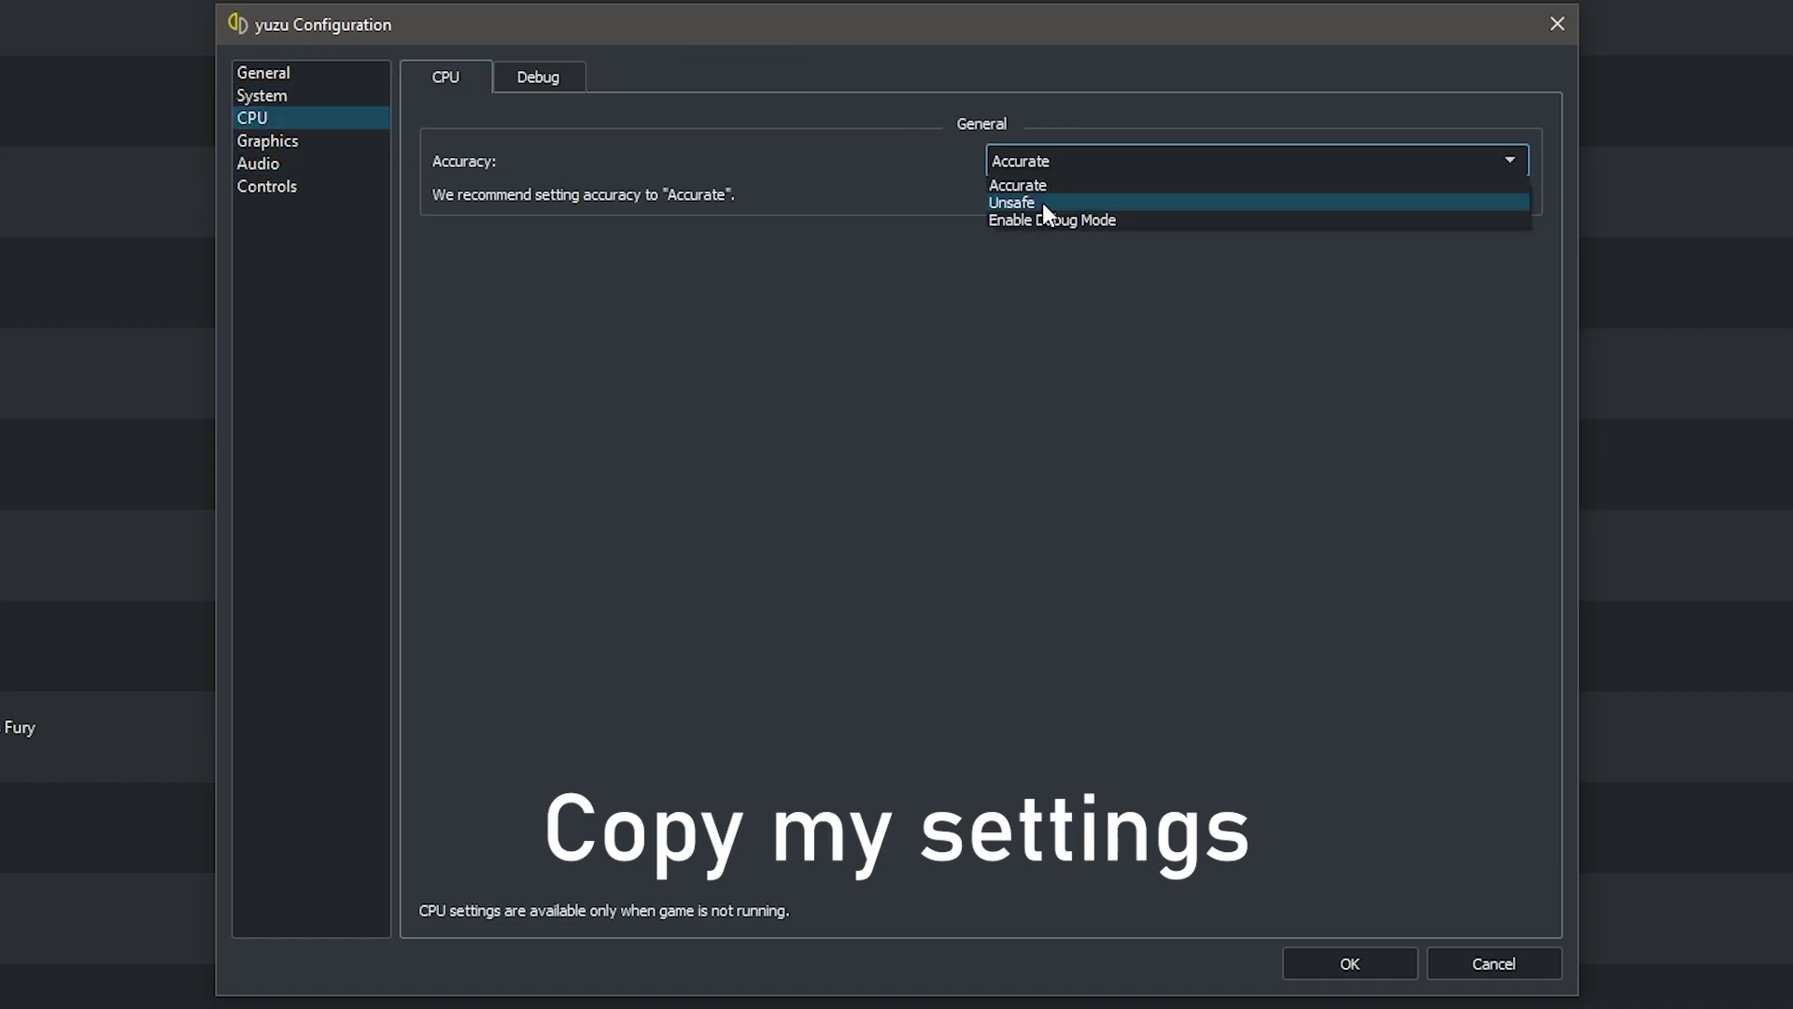
left_click(1044, 204)
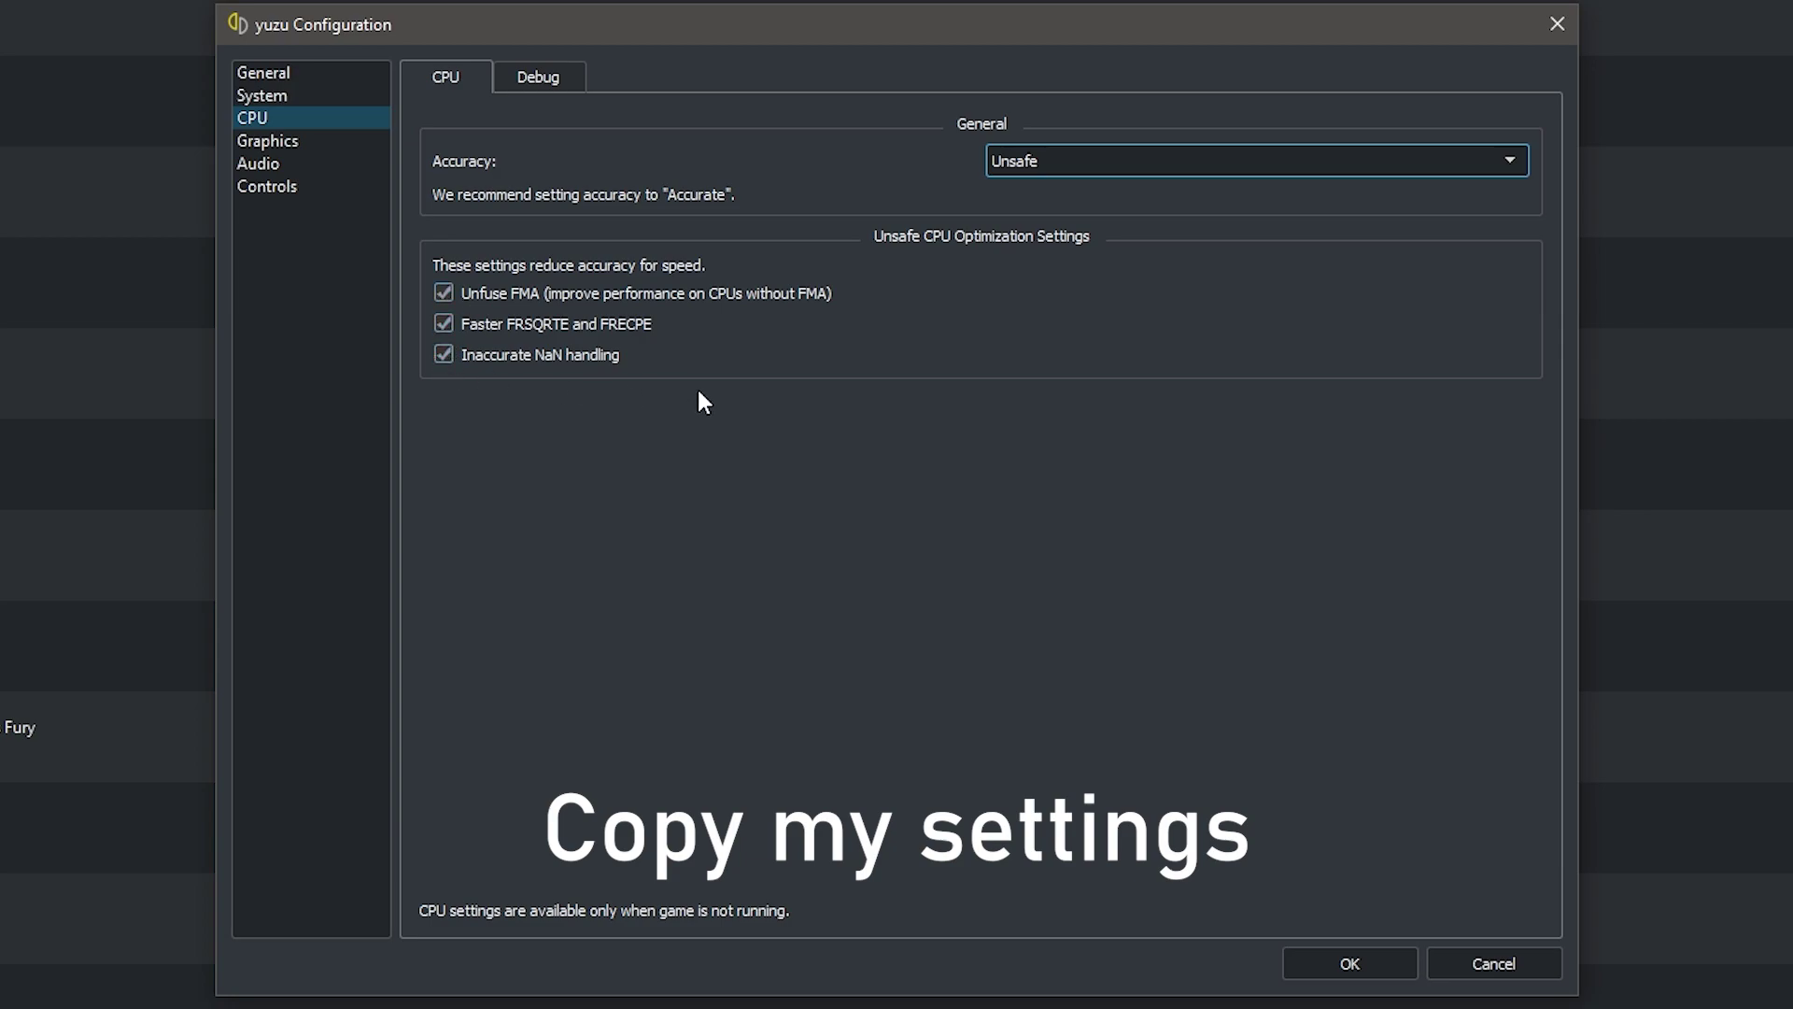
left_click(1021, 163)
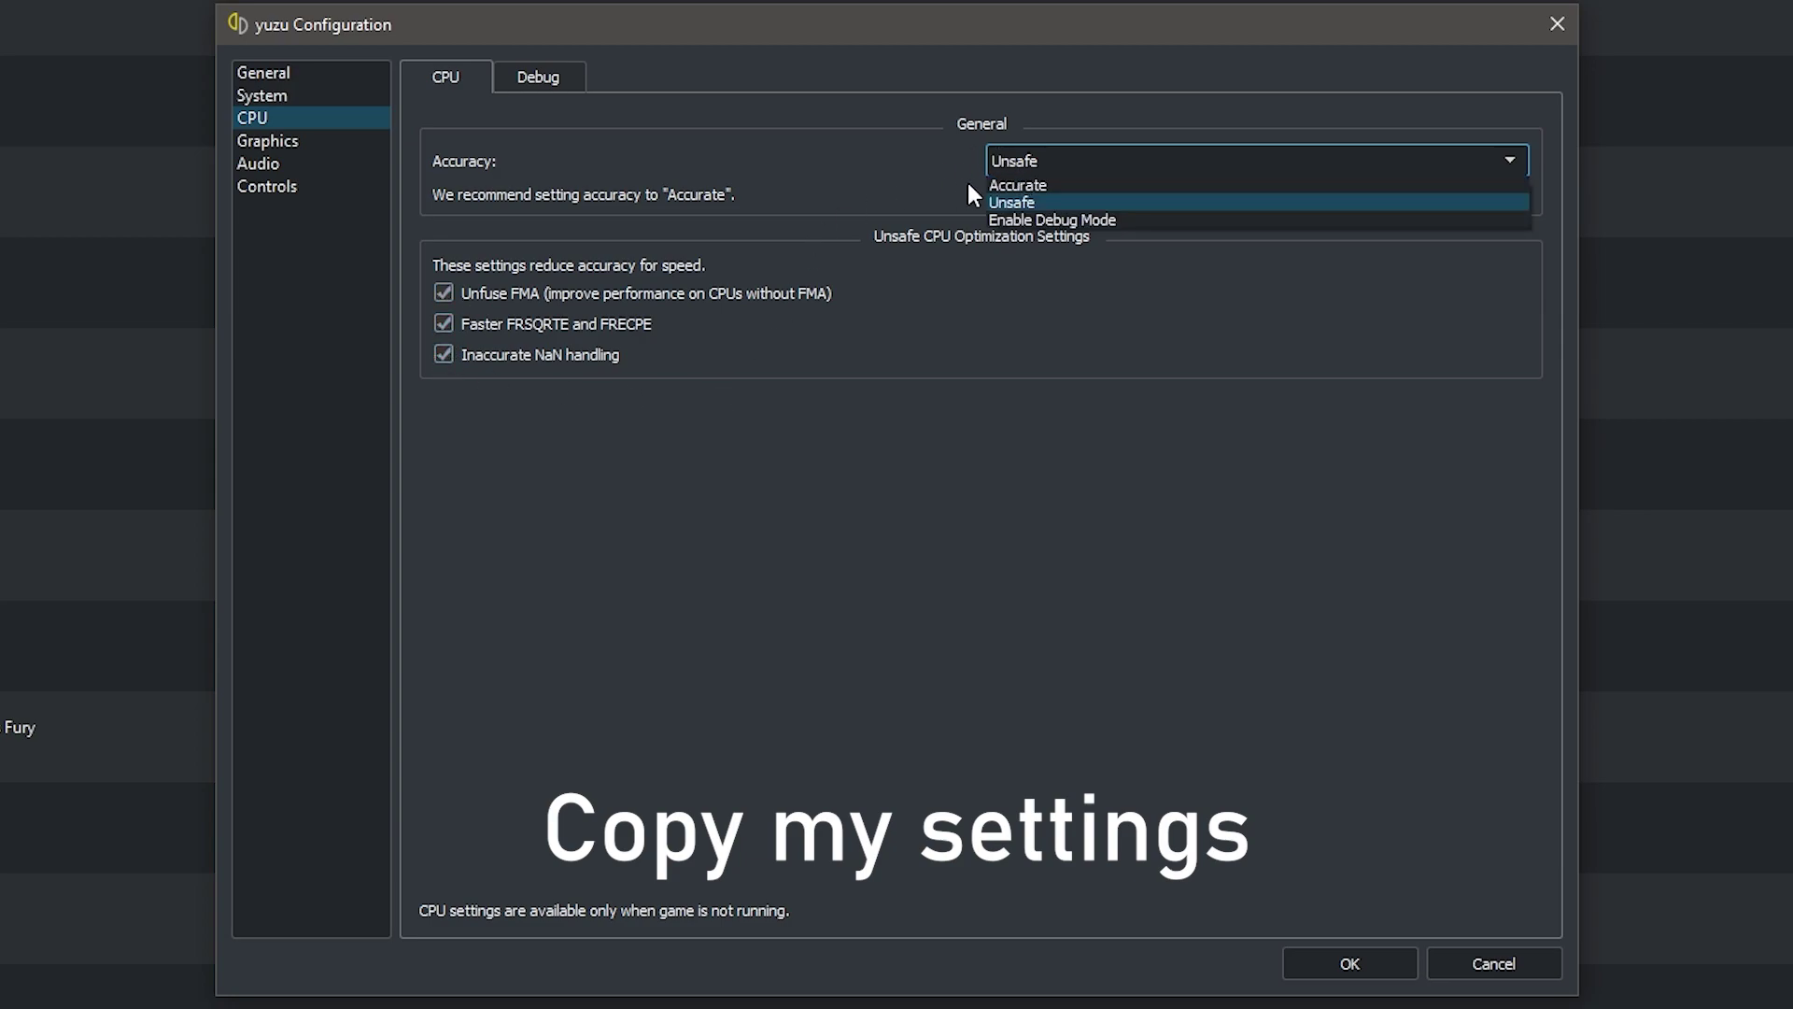
left_click(887, 166)
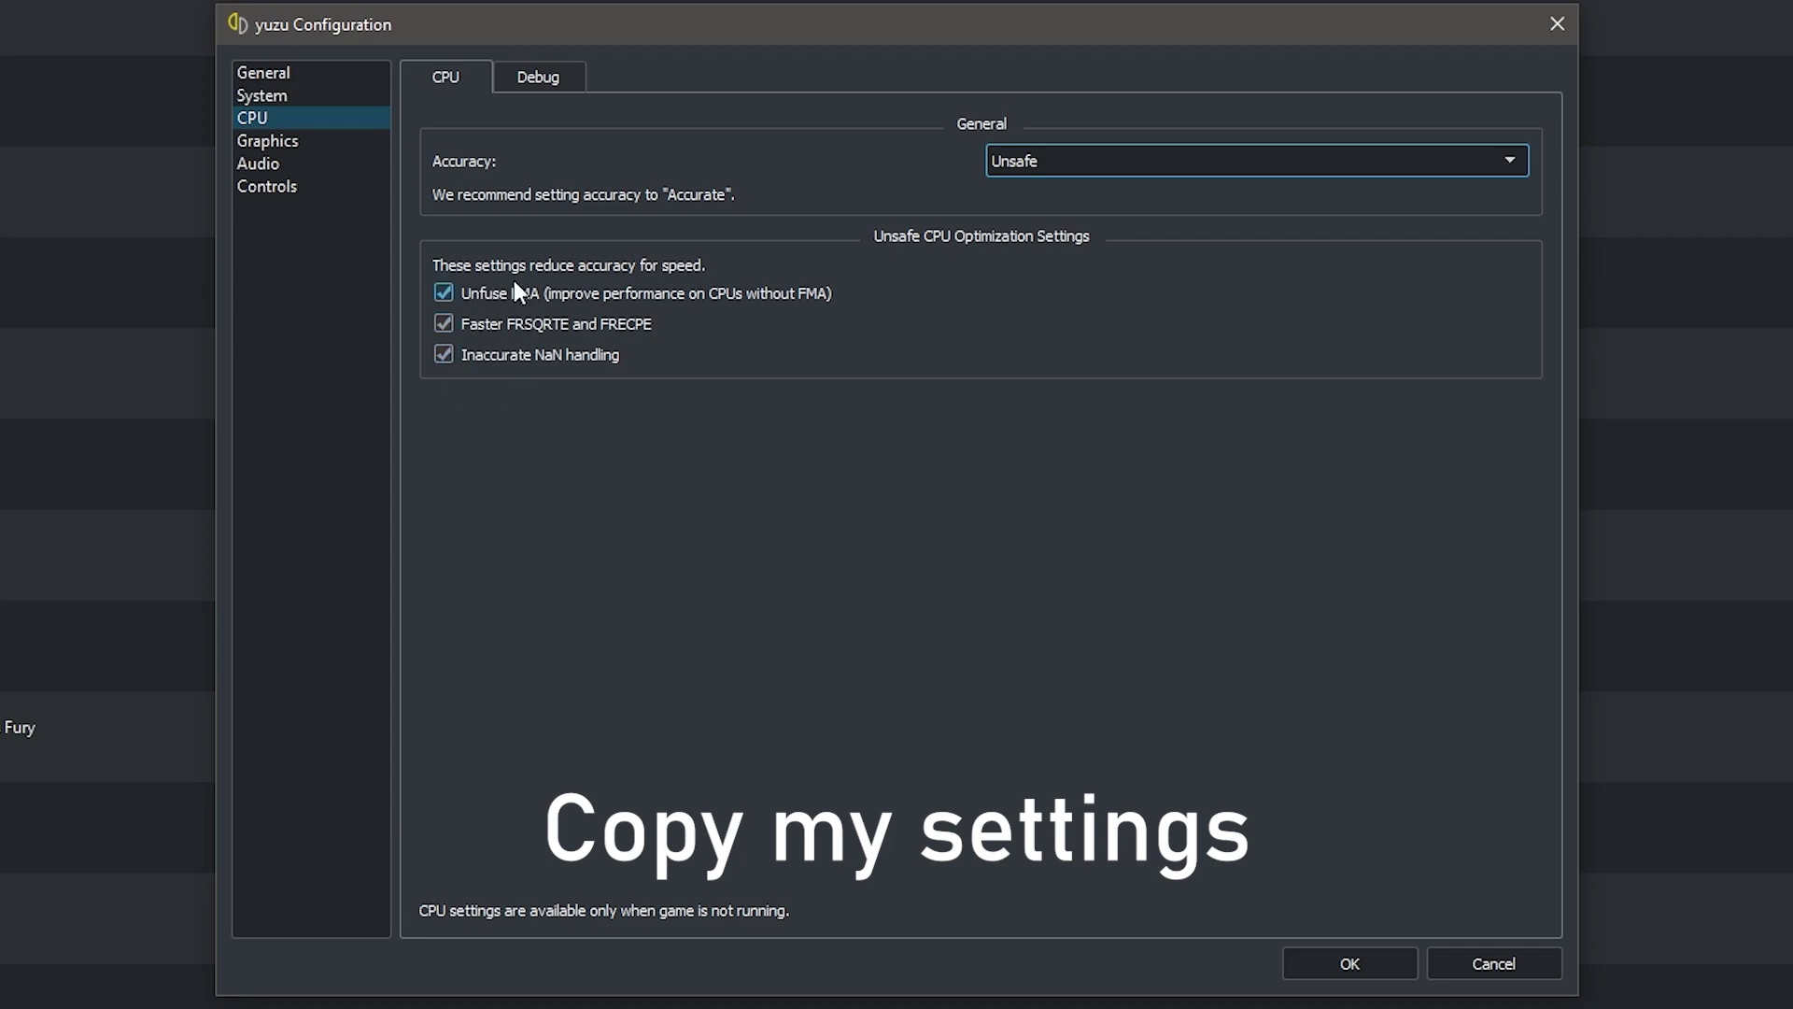
left_click(540, 81)
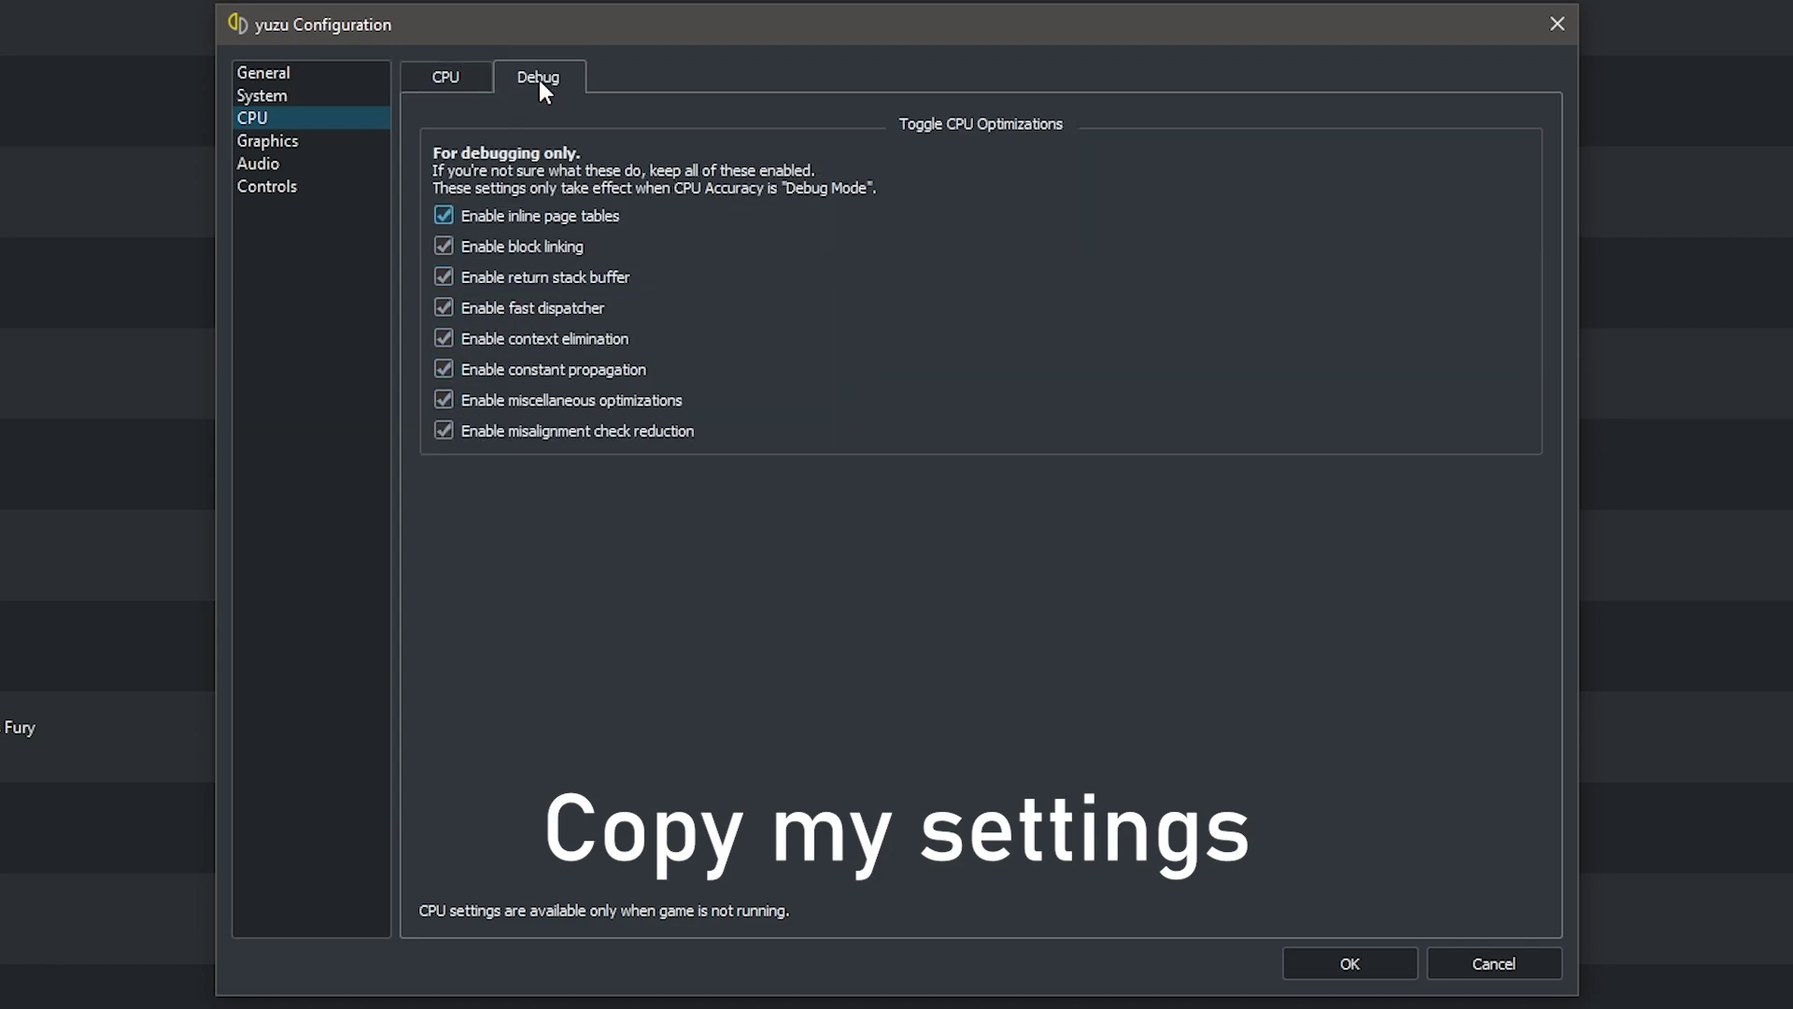
Step: Examine the graphics settings and the available API choices, keeping OpenGL selected
left_click(279, 140)
left_click(1020, 158)
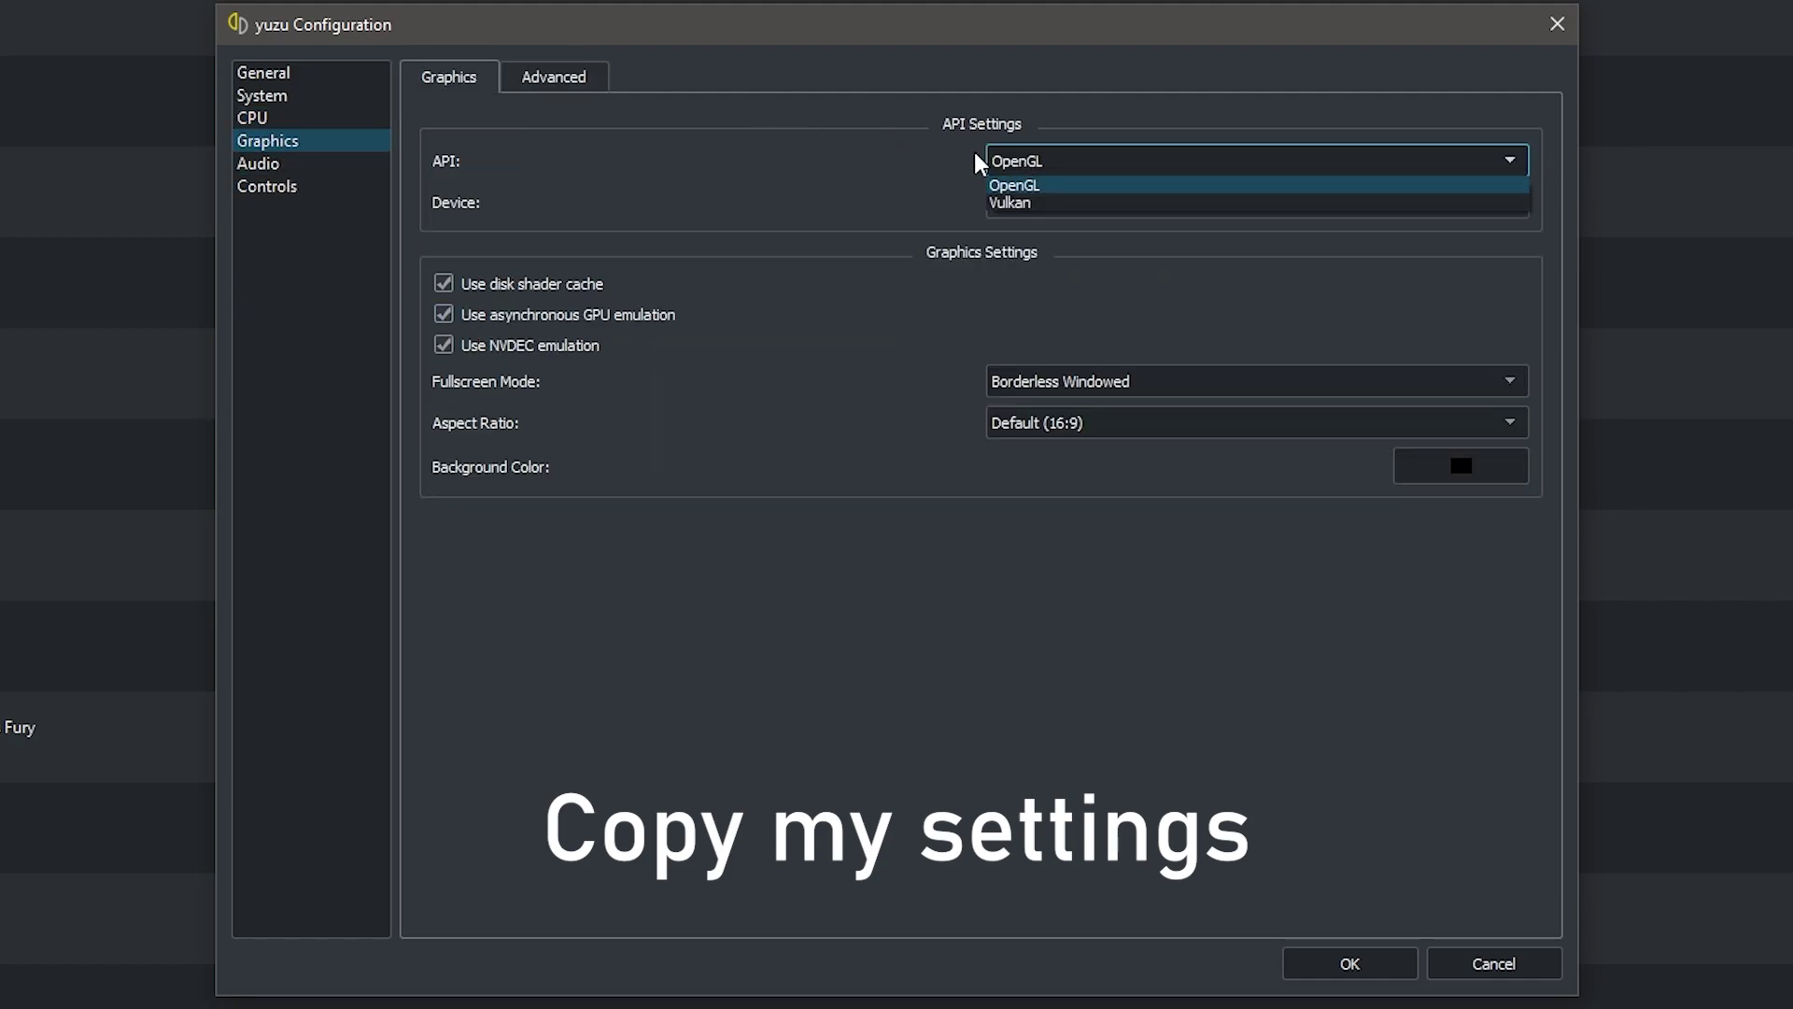
left_click(938, 170)
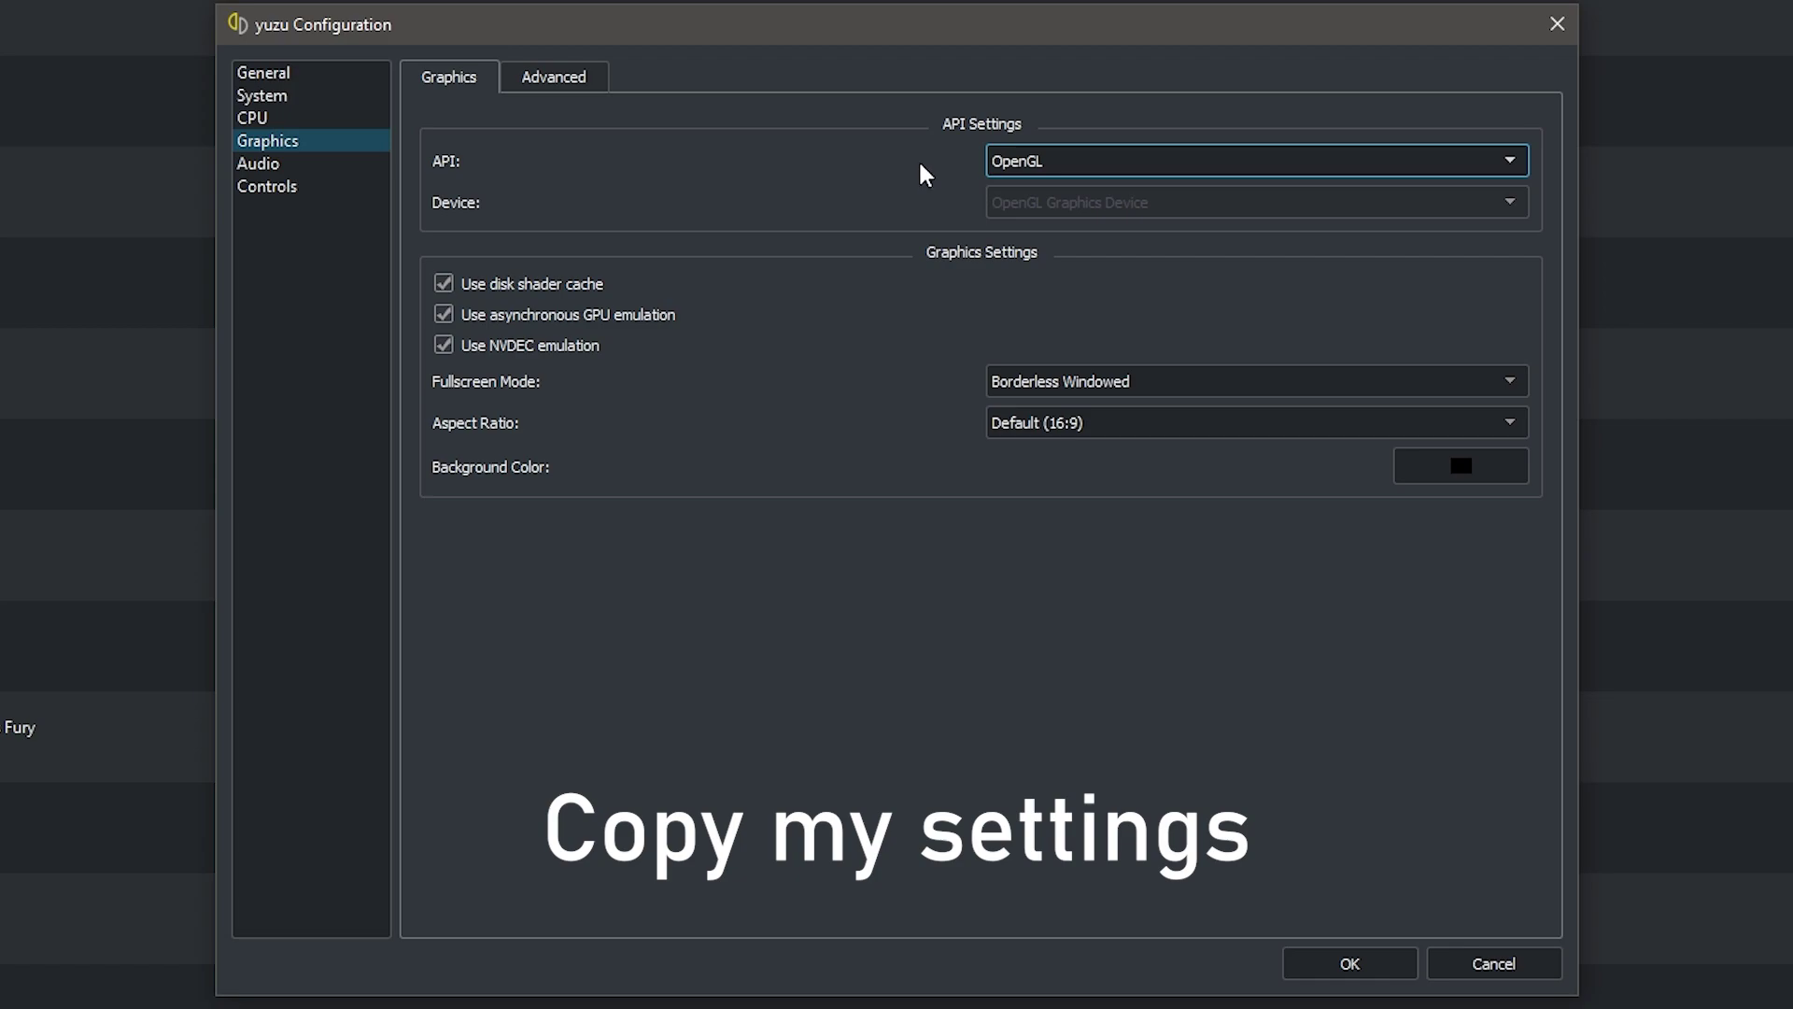
left_click(1037, 169)
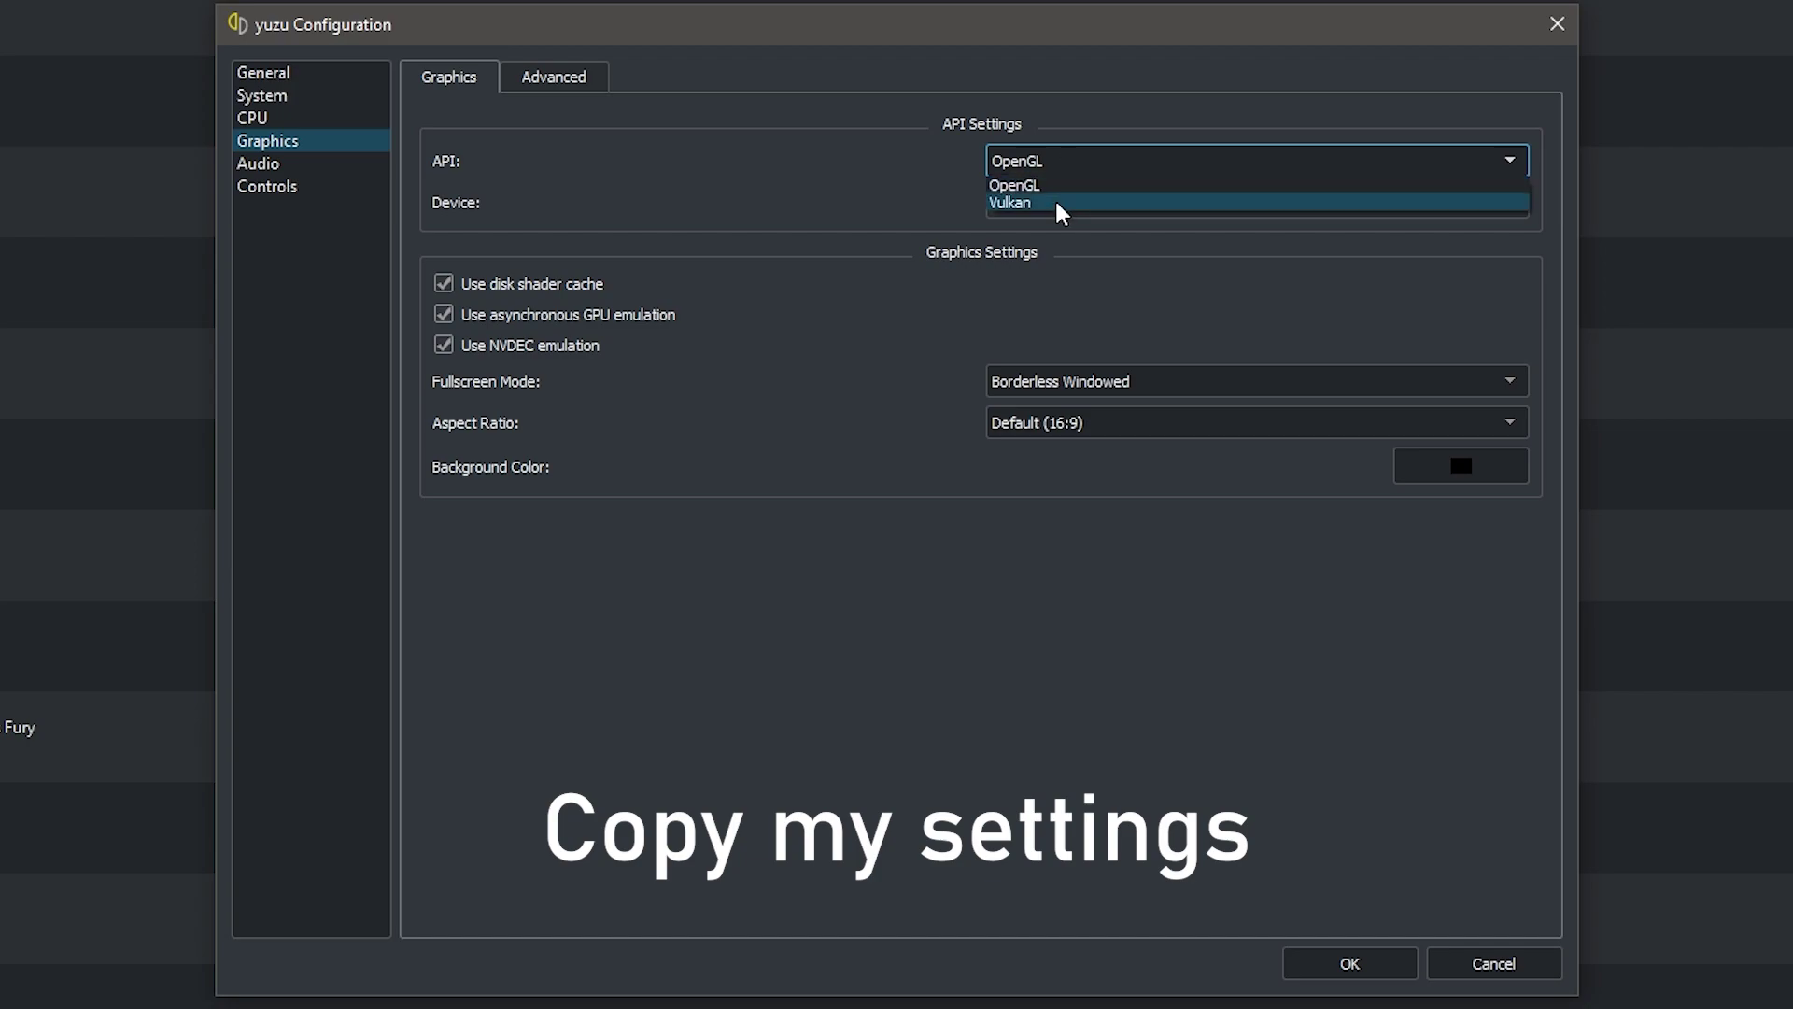
left_click(917, 166)
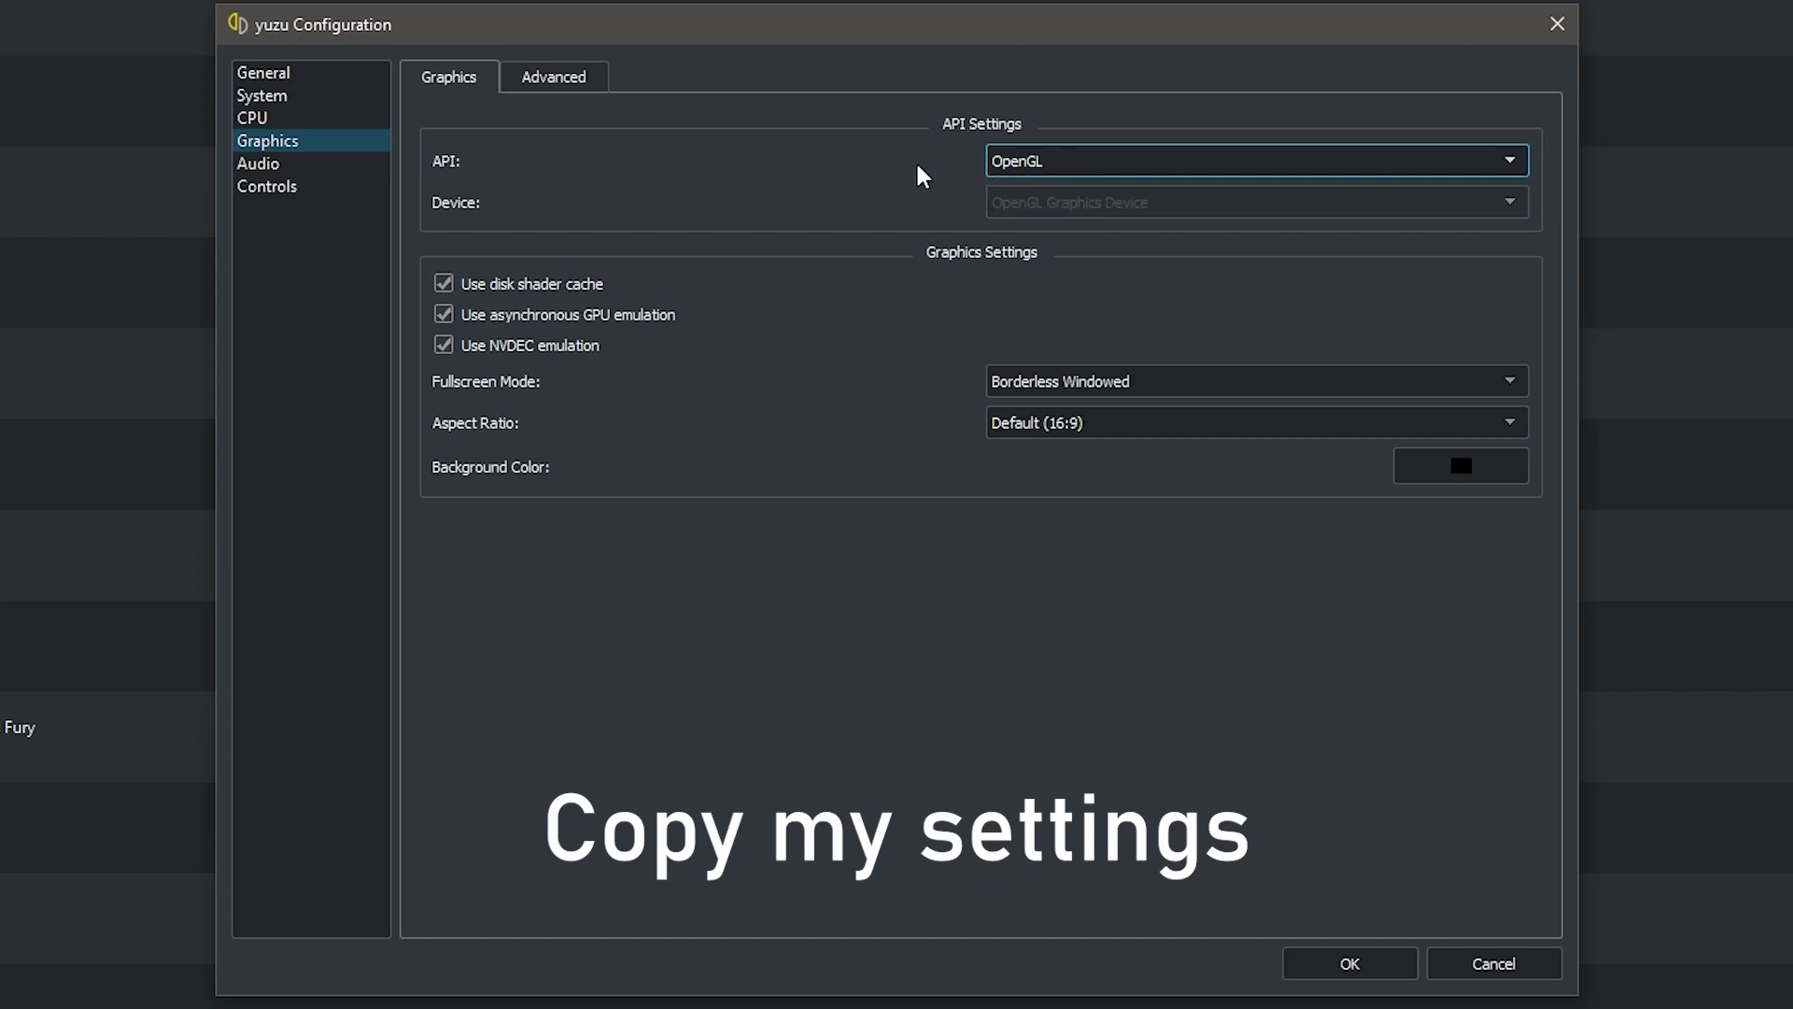
Step: Try the Vulkan graphics API, check its available device choices, and set the API back to OpenGL
left_click(1095, 164)
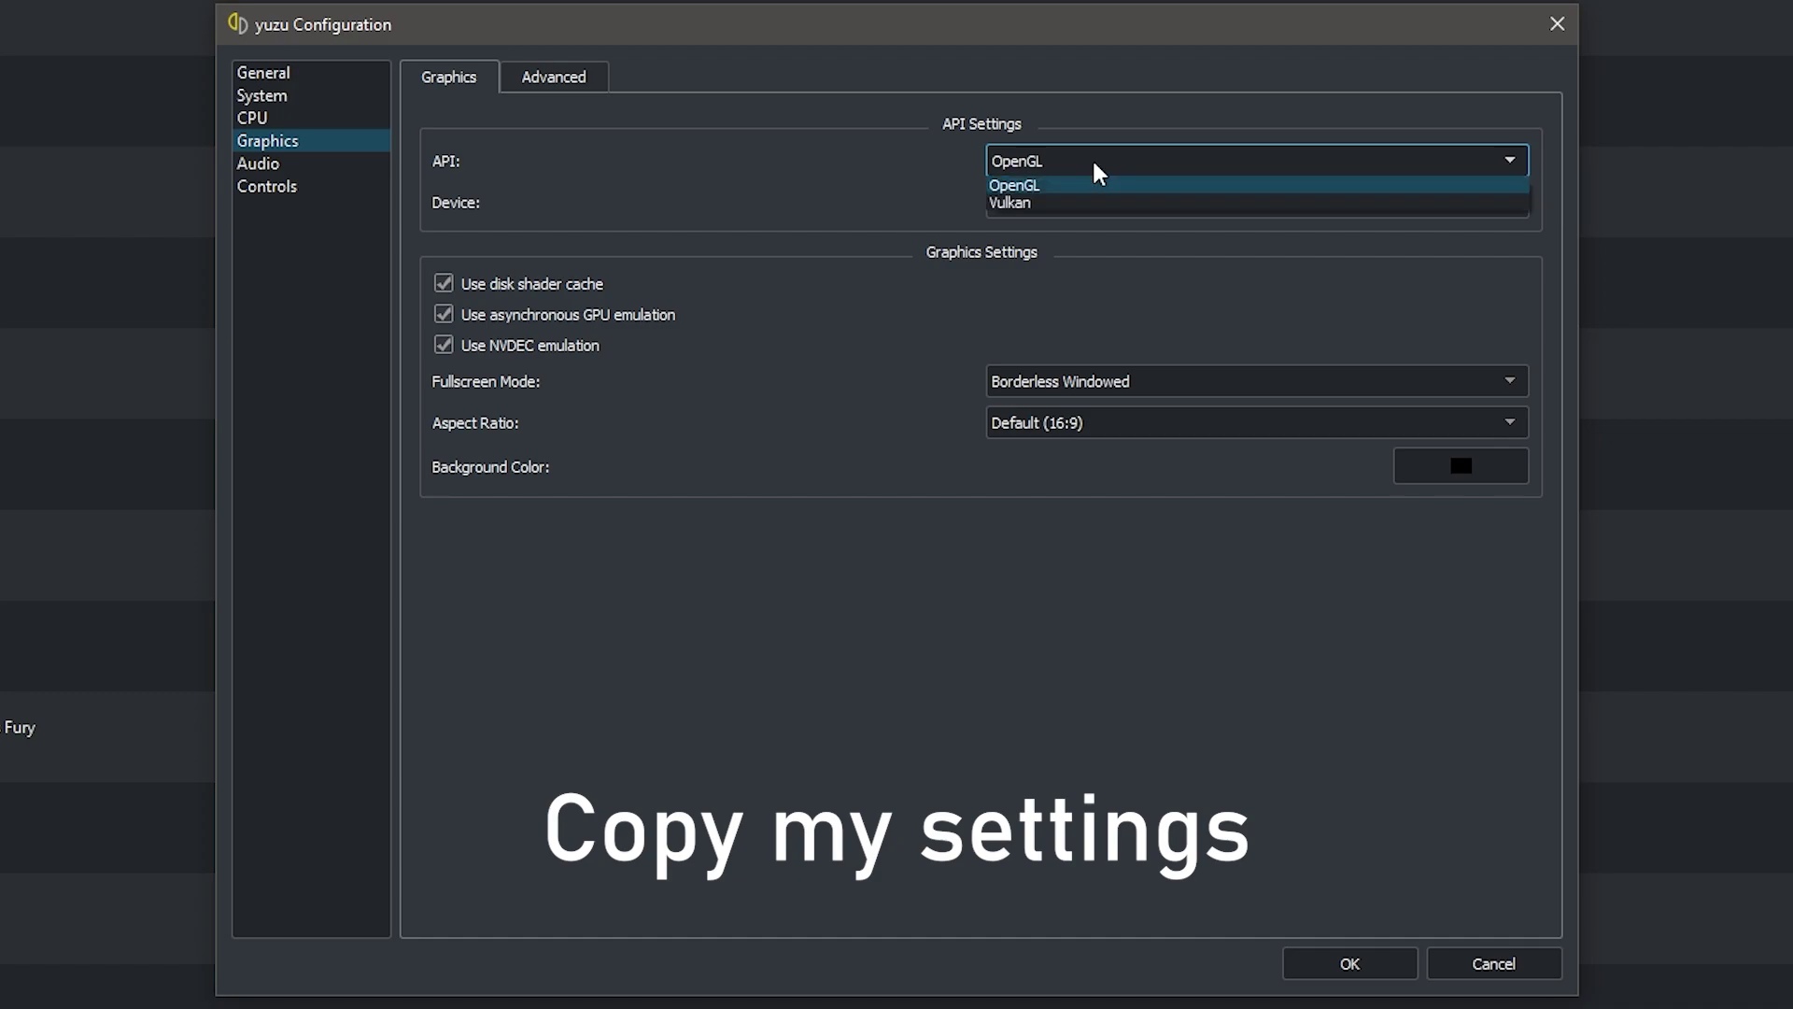
left_click(897, 173)
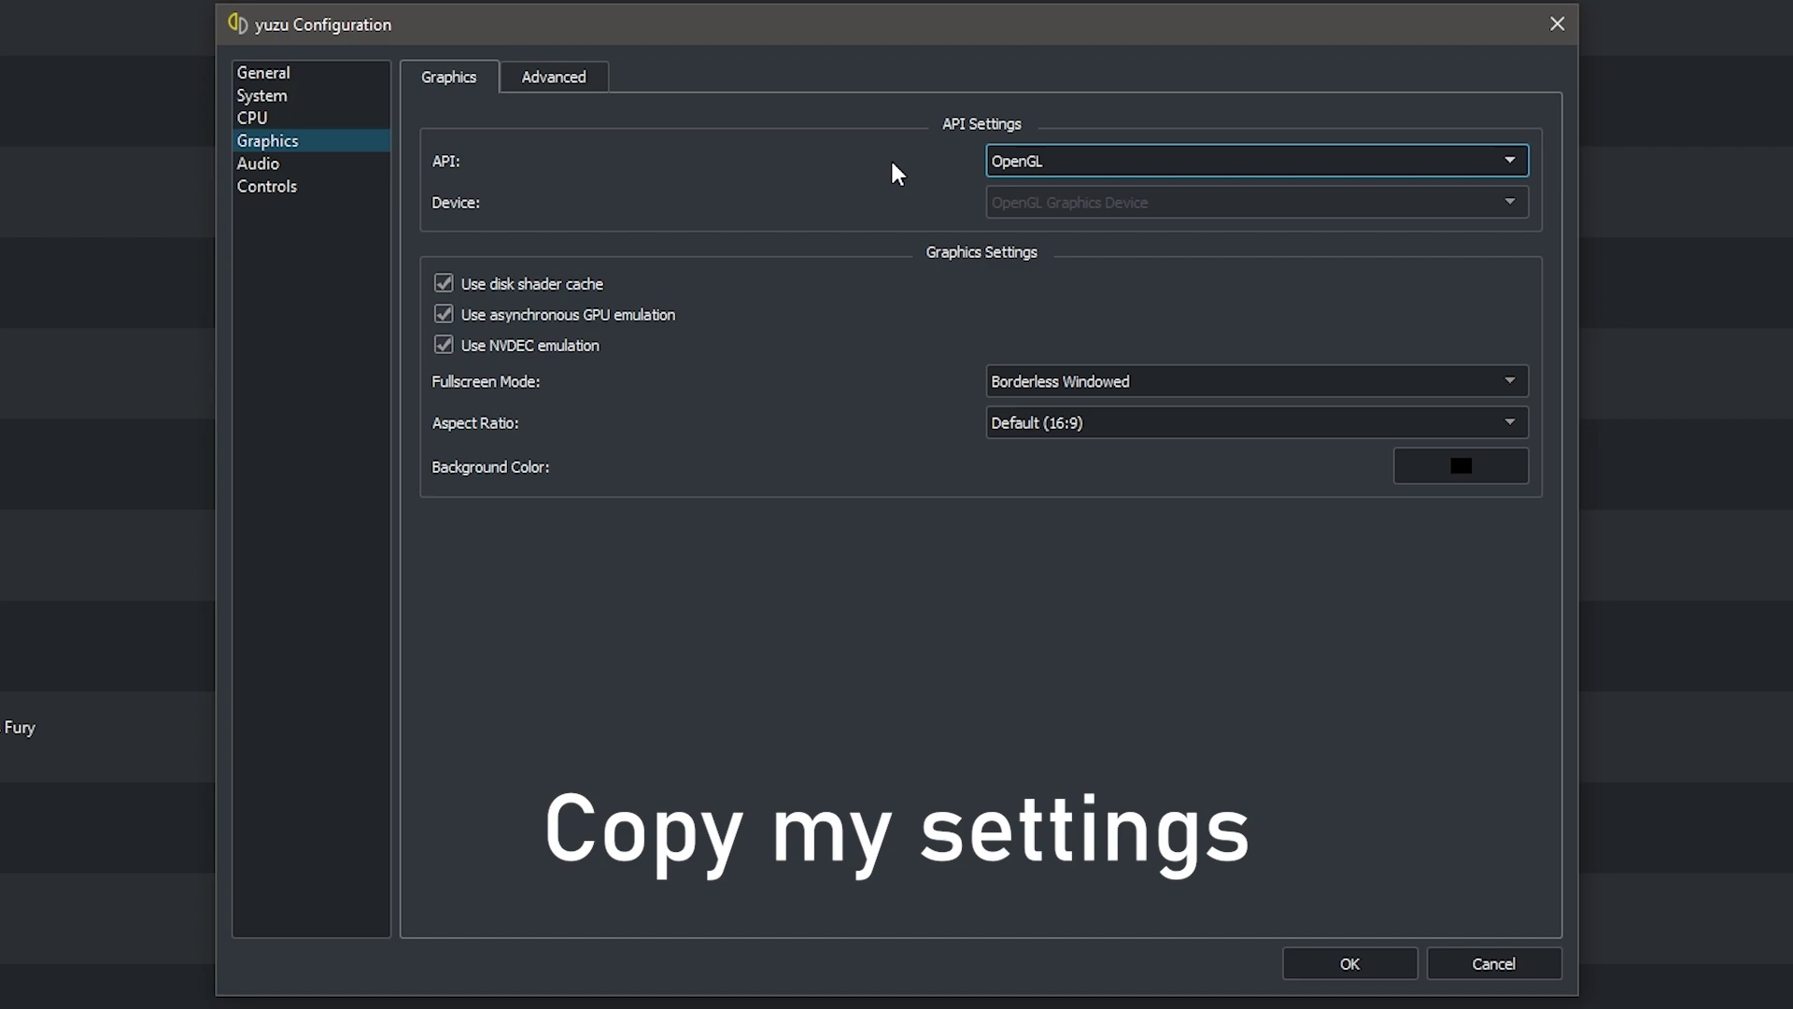
left_click(1048, 161)
left_click(1041, 202)
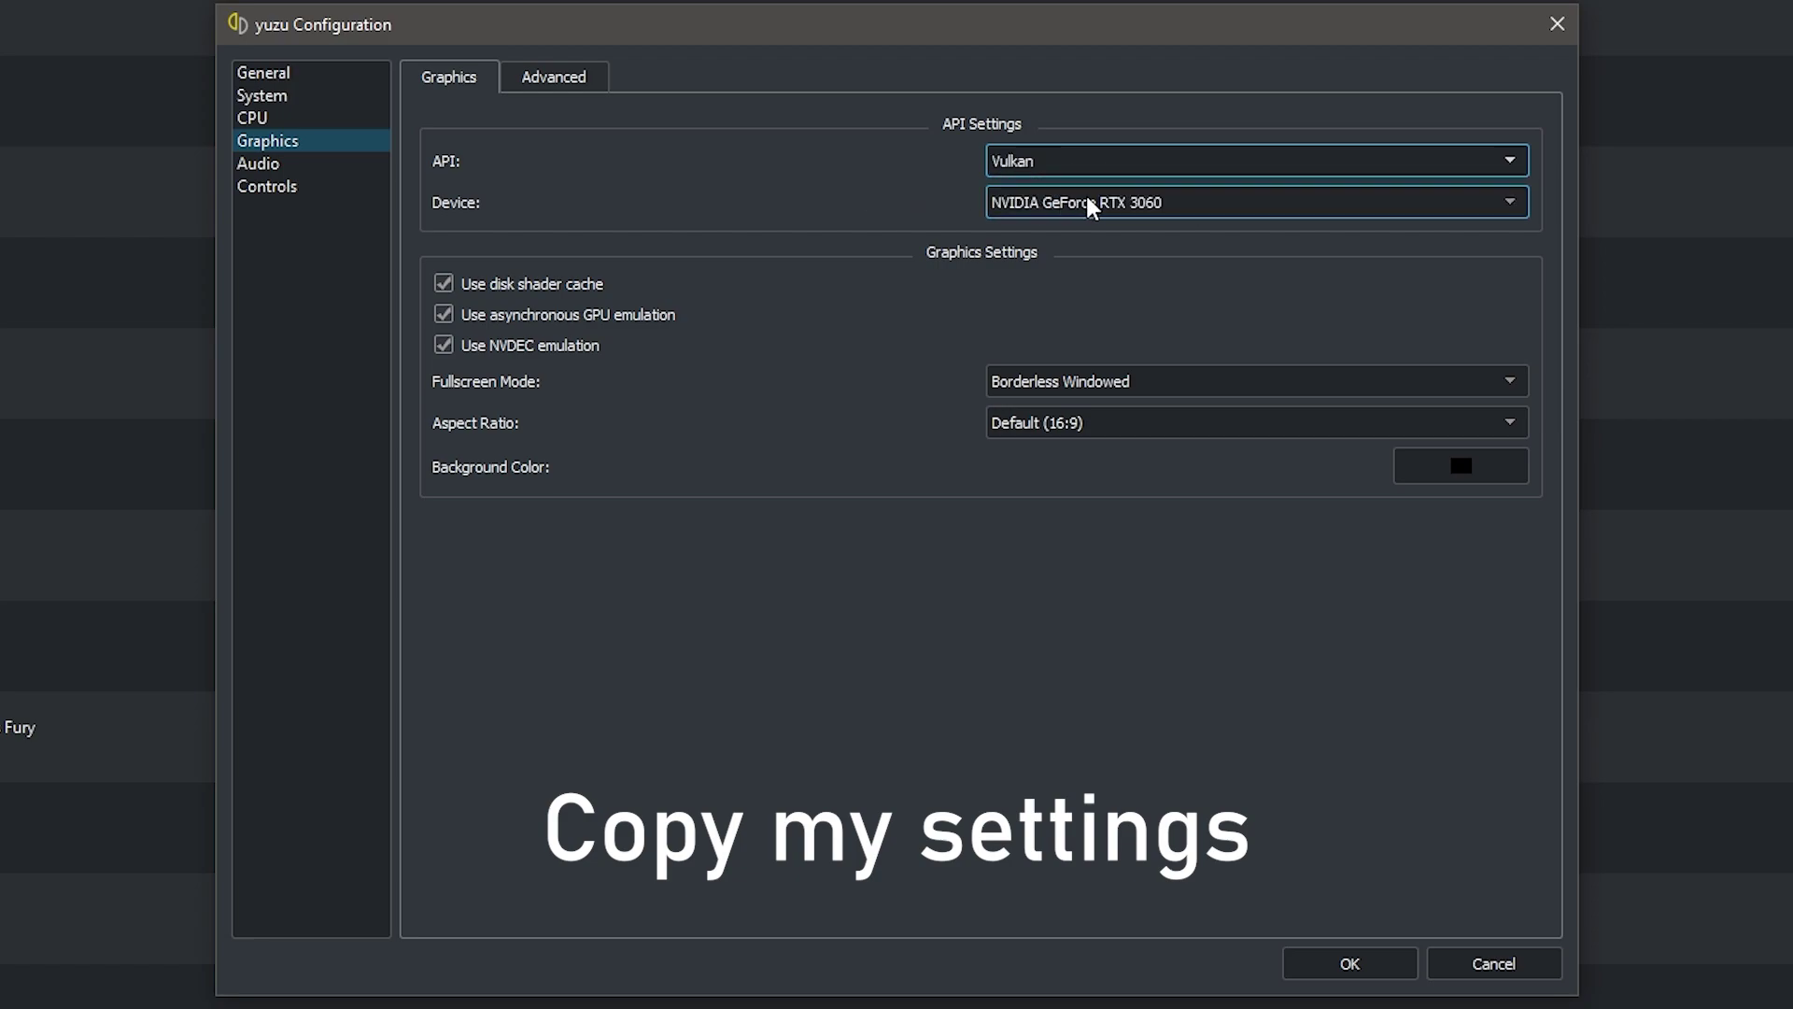
left_click(1031, 206)
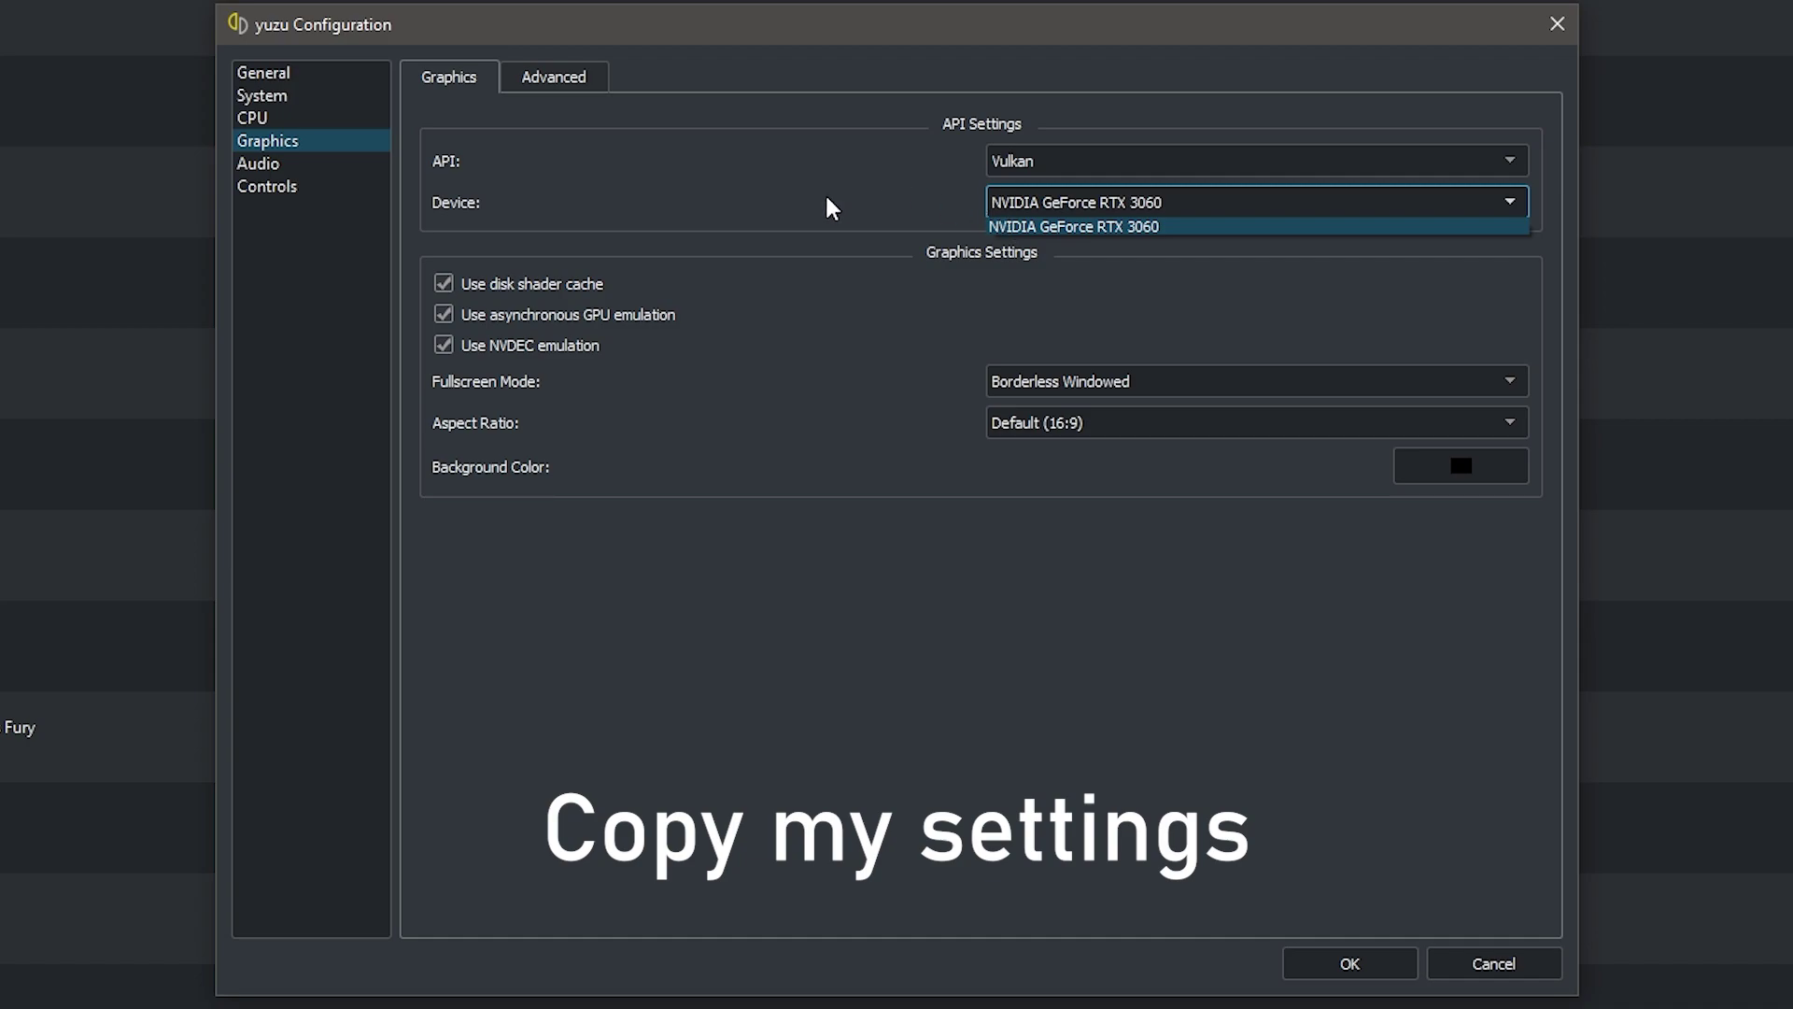
left_click(1046, 161)
left_click(1044, 182)
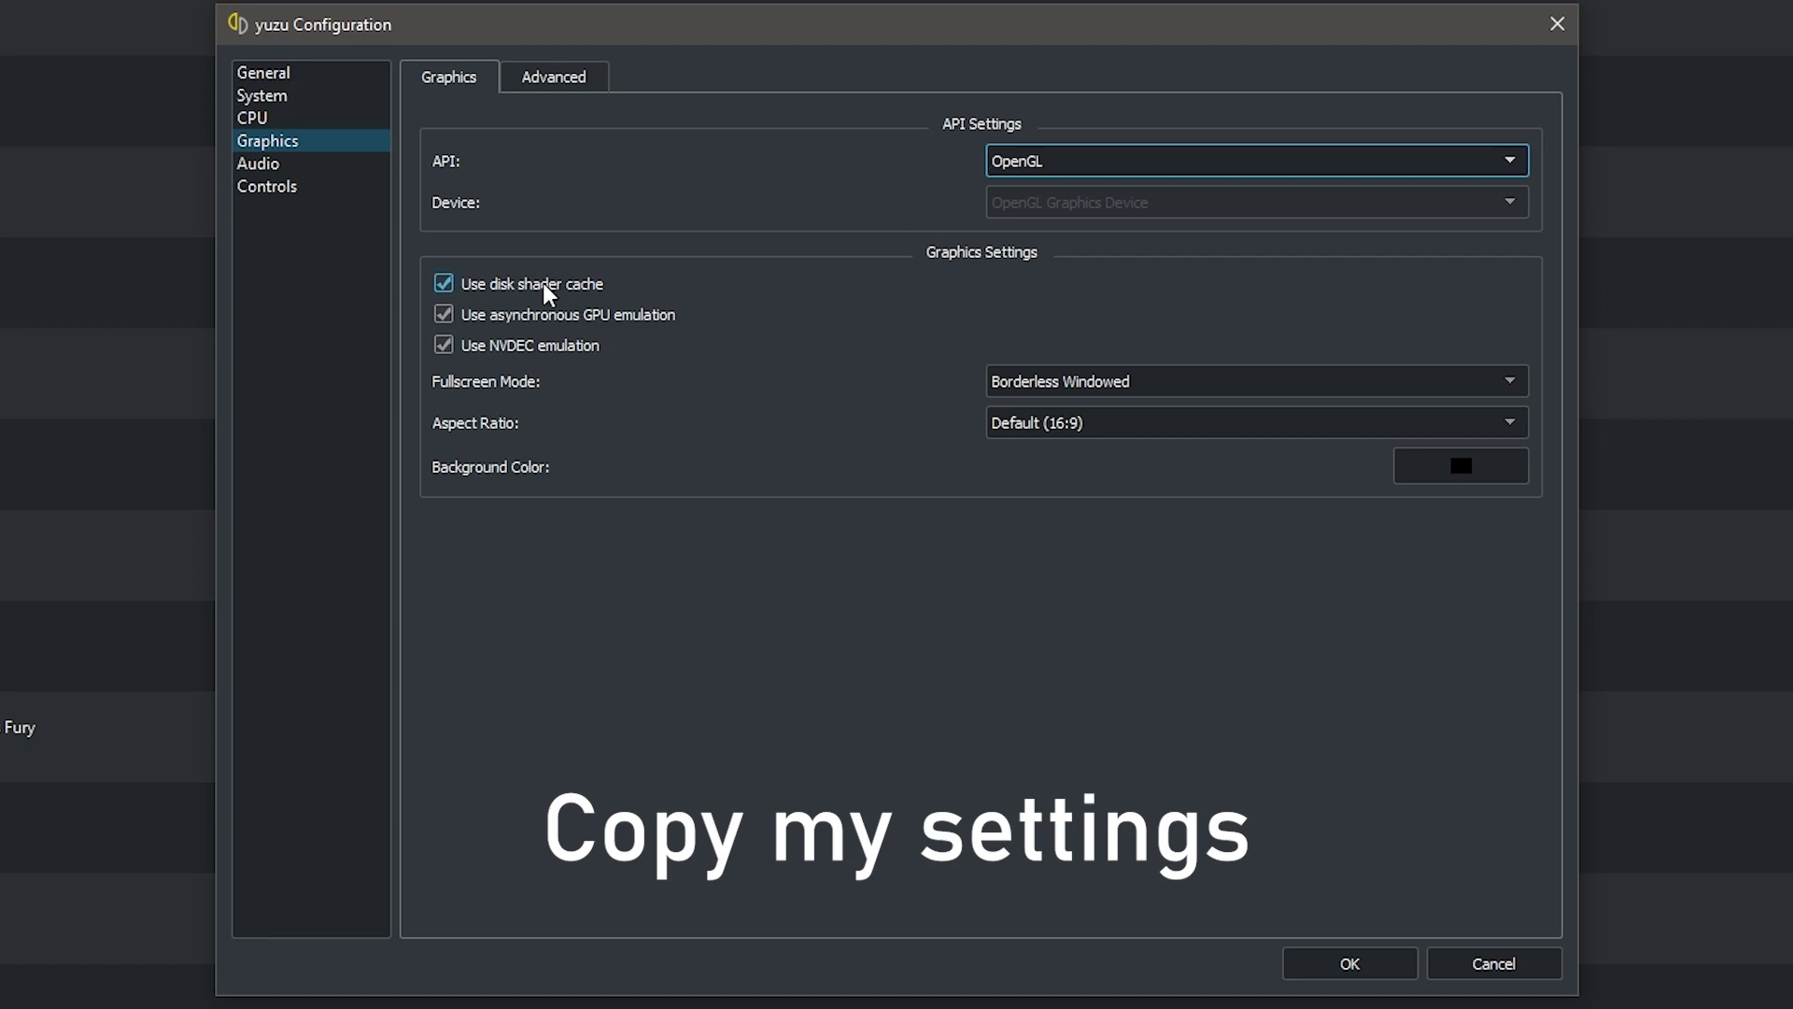
Step: In the advanced graphics settings, keep the accuracy level at High and set anisotropic filtering to 16x
left_click(590, 77)
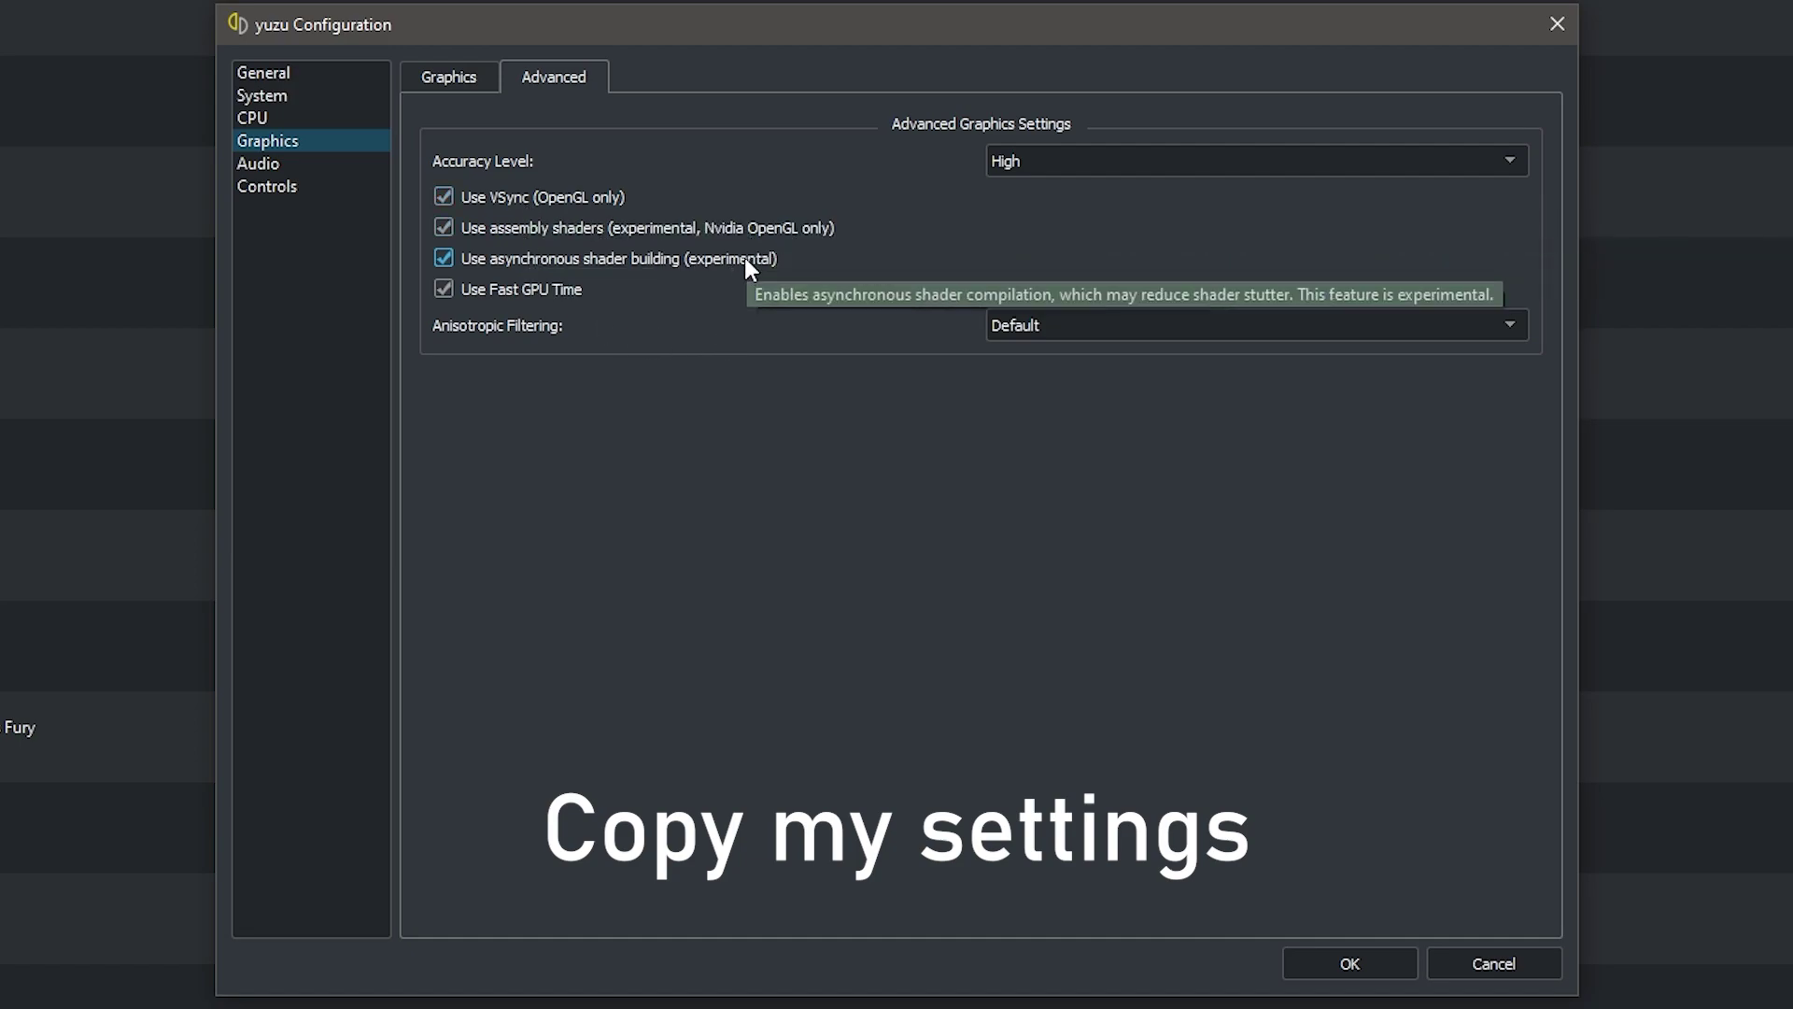
left_click(1048, 164)
left_click(916, 172)
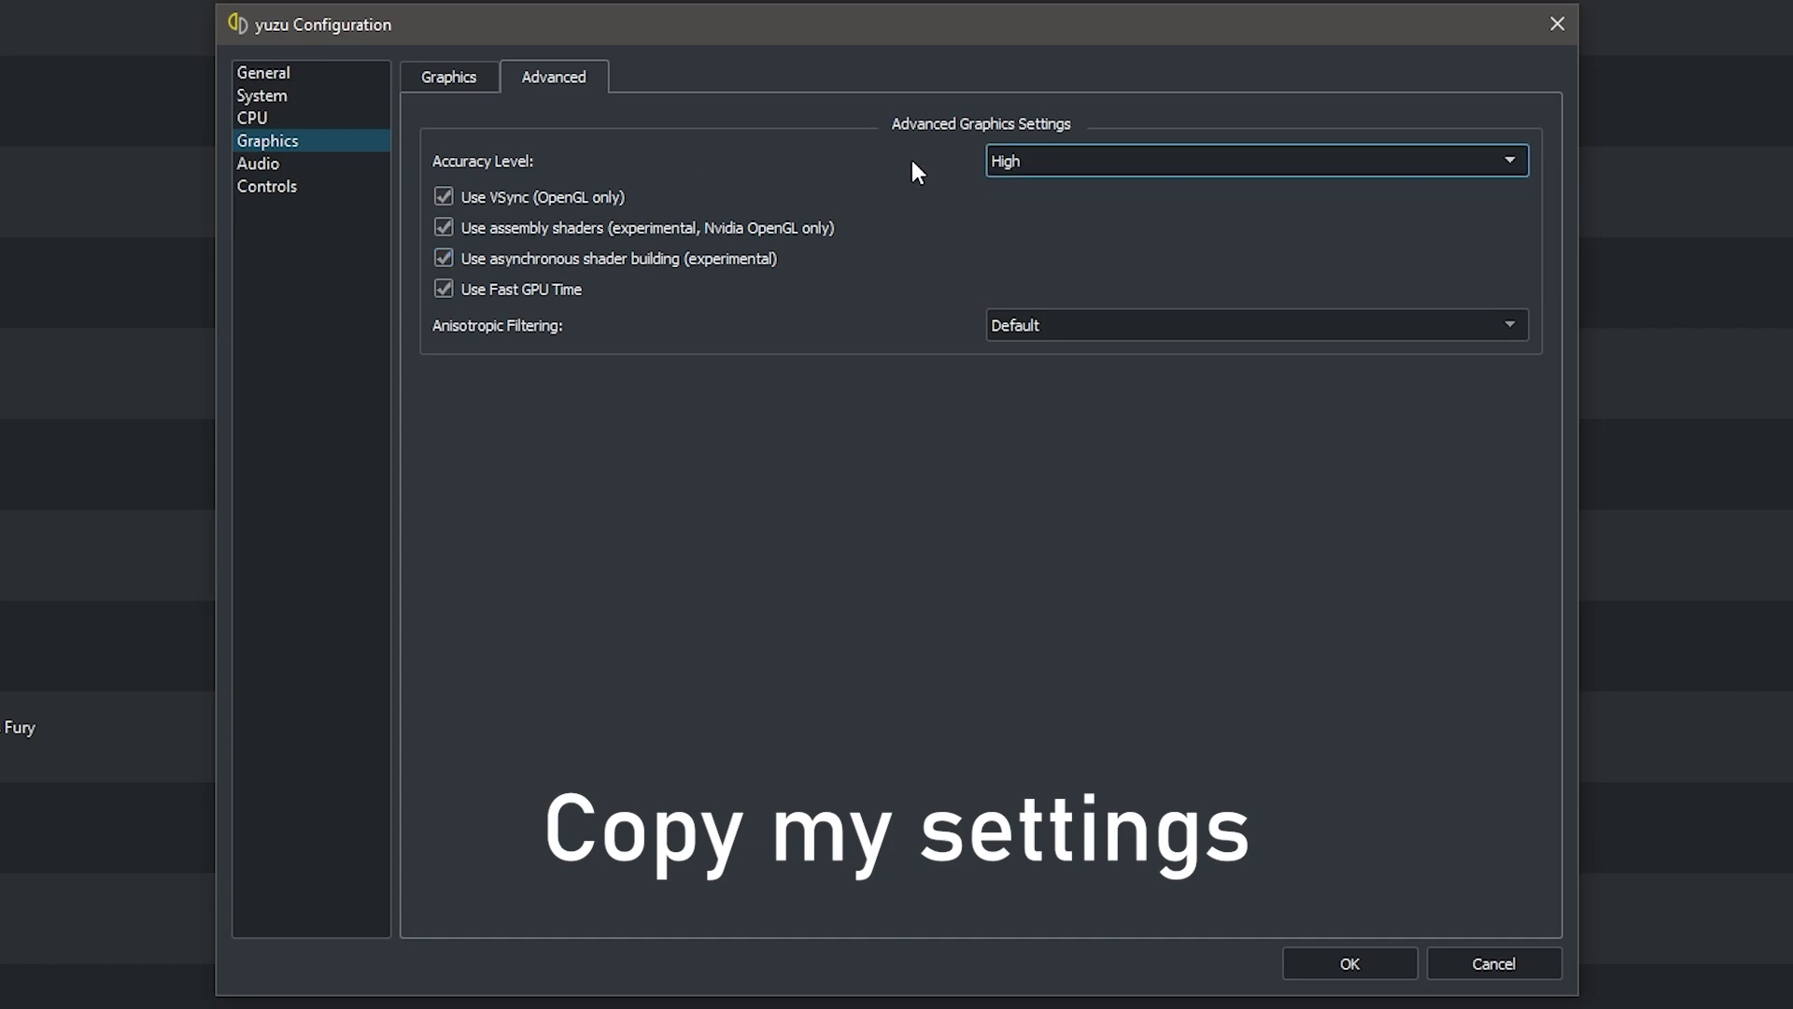
left_click(1023, 325)
left_click(1021, 419)
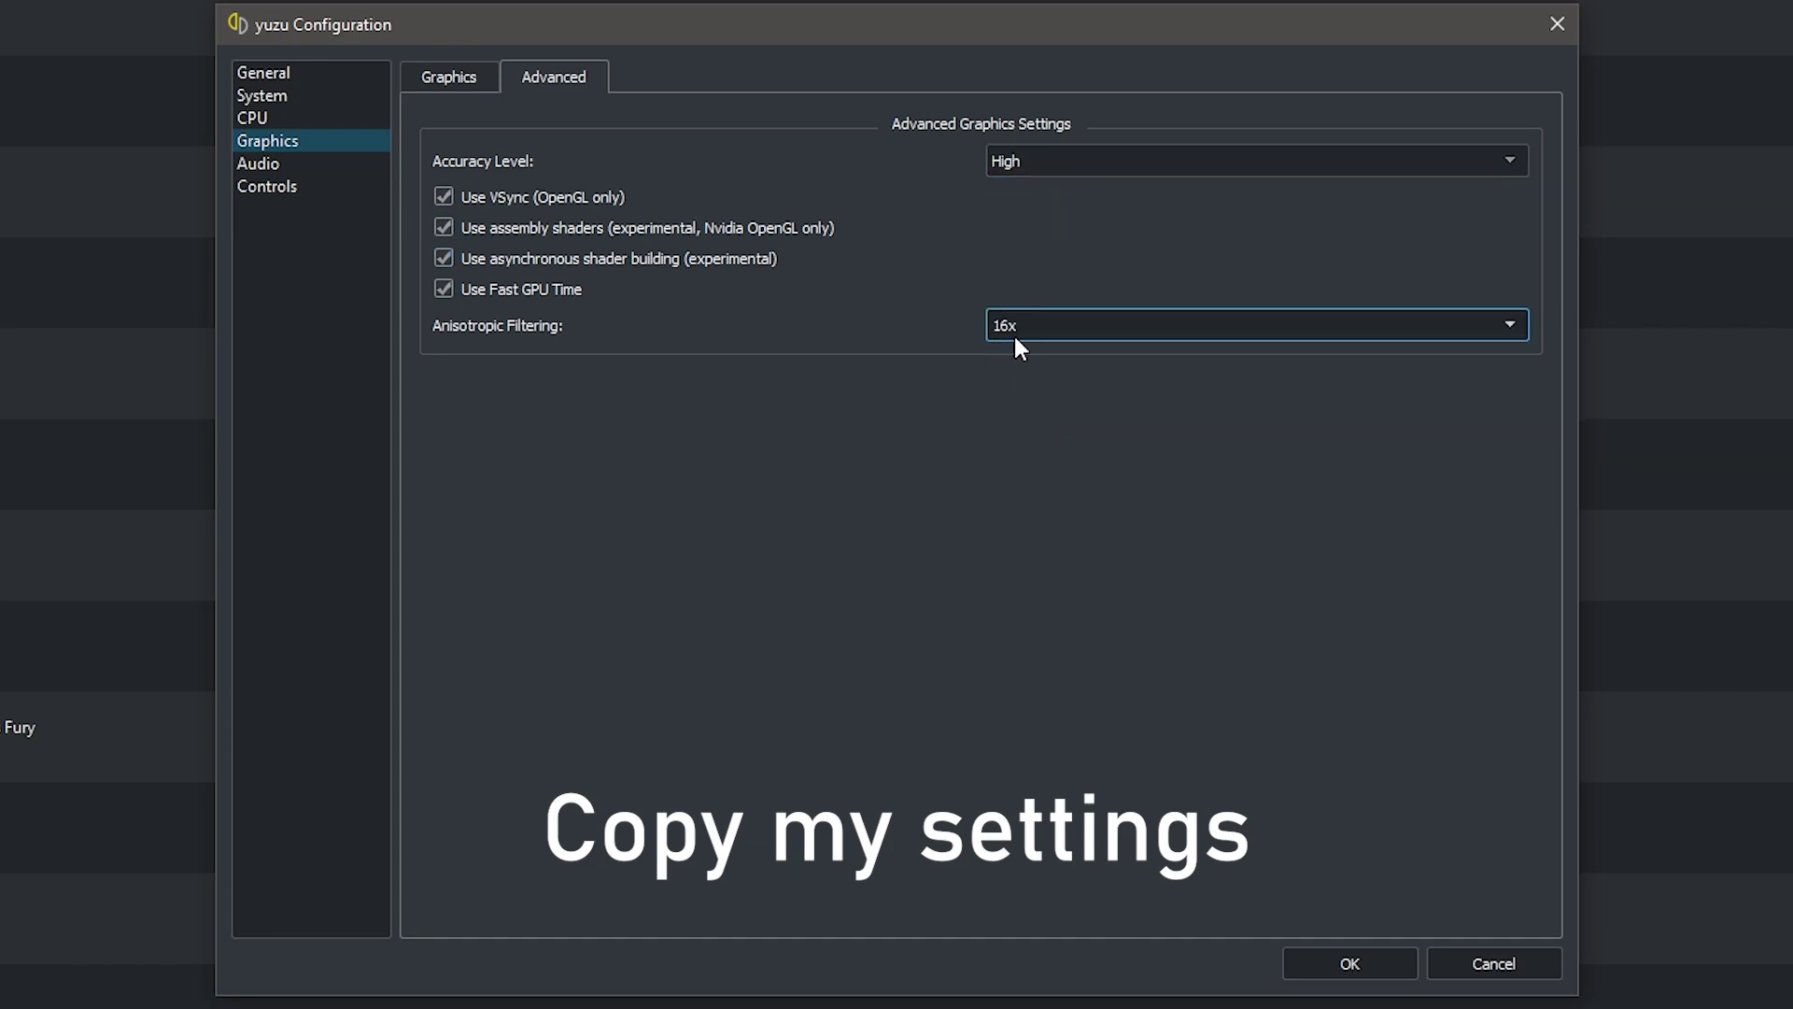
Step: Disable audio stretching and set the volume to 90% in the audio settings
left_click(317, 165)
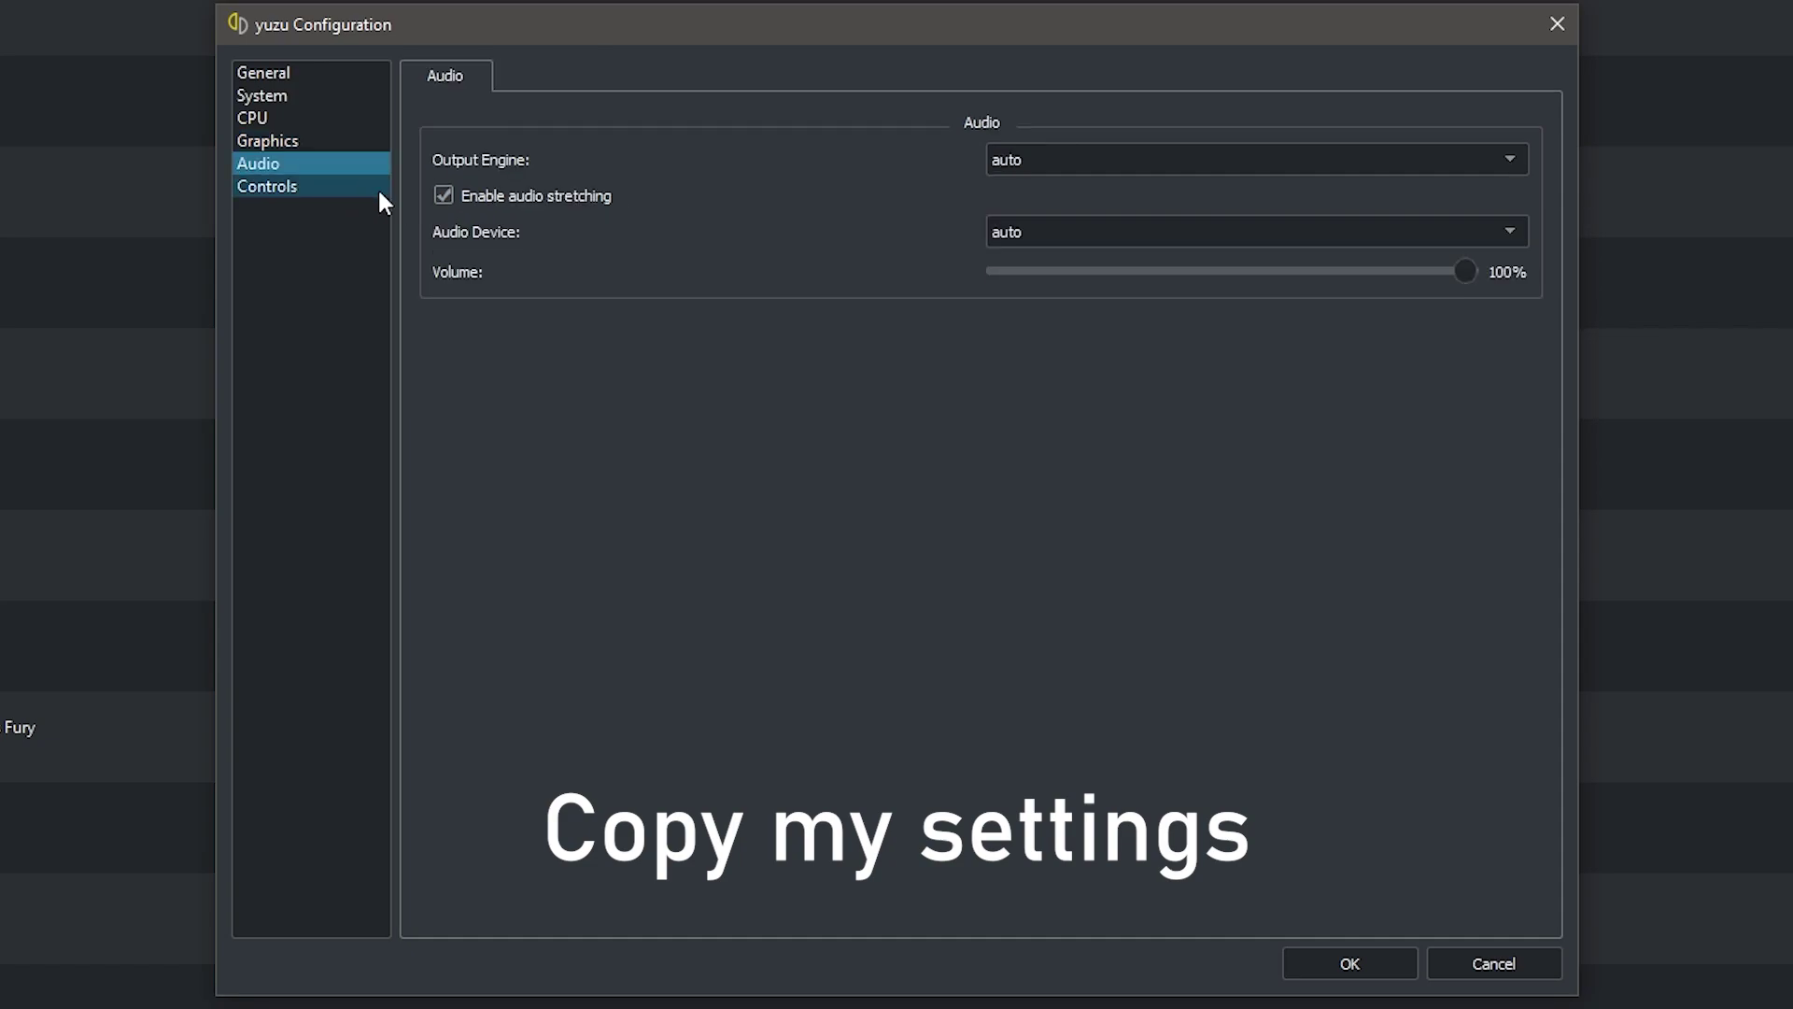
left_click(443, 196)
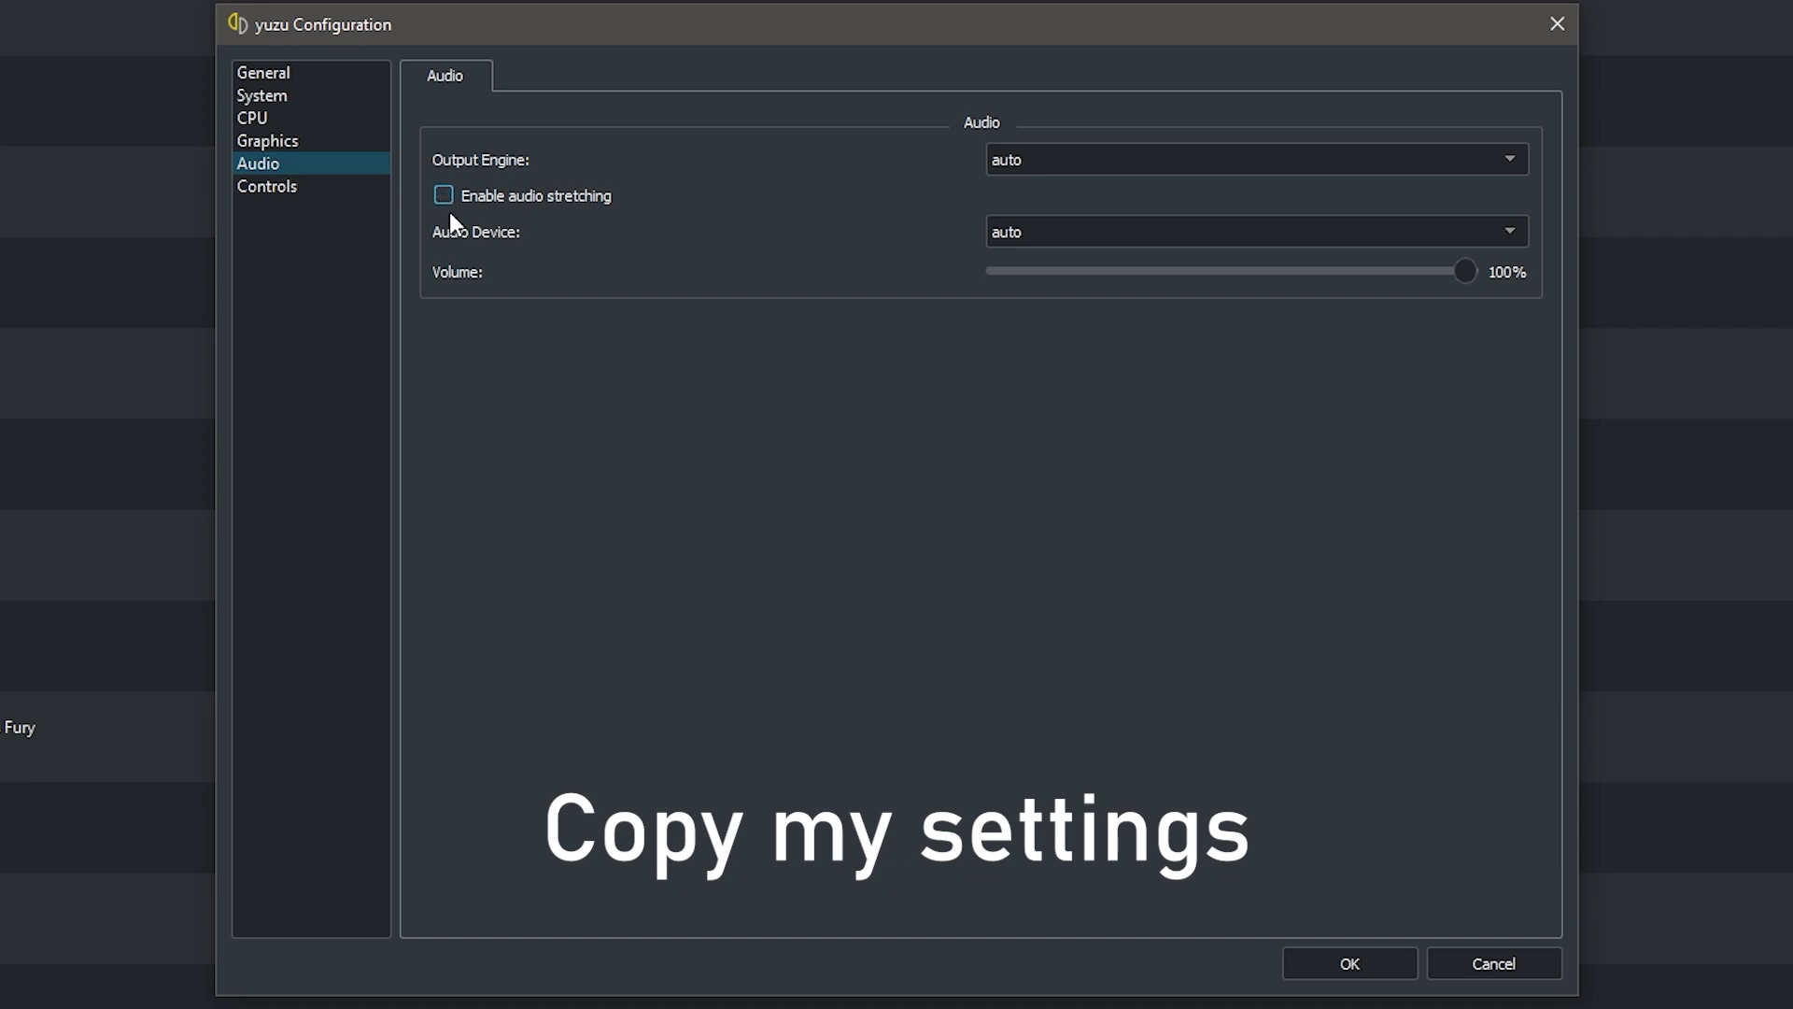
left_click(1422, 272)
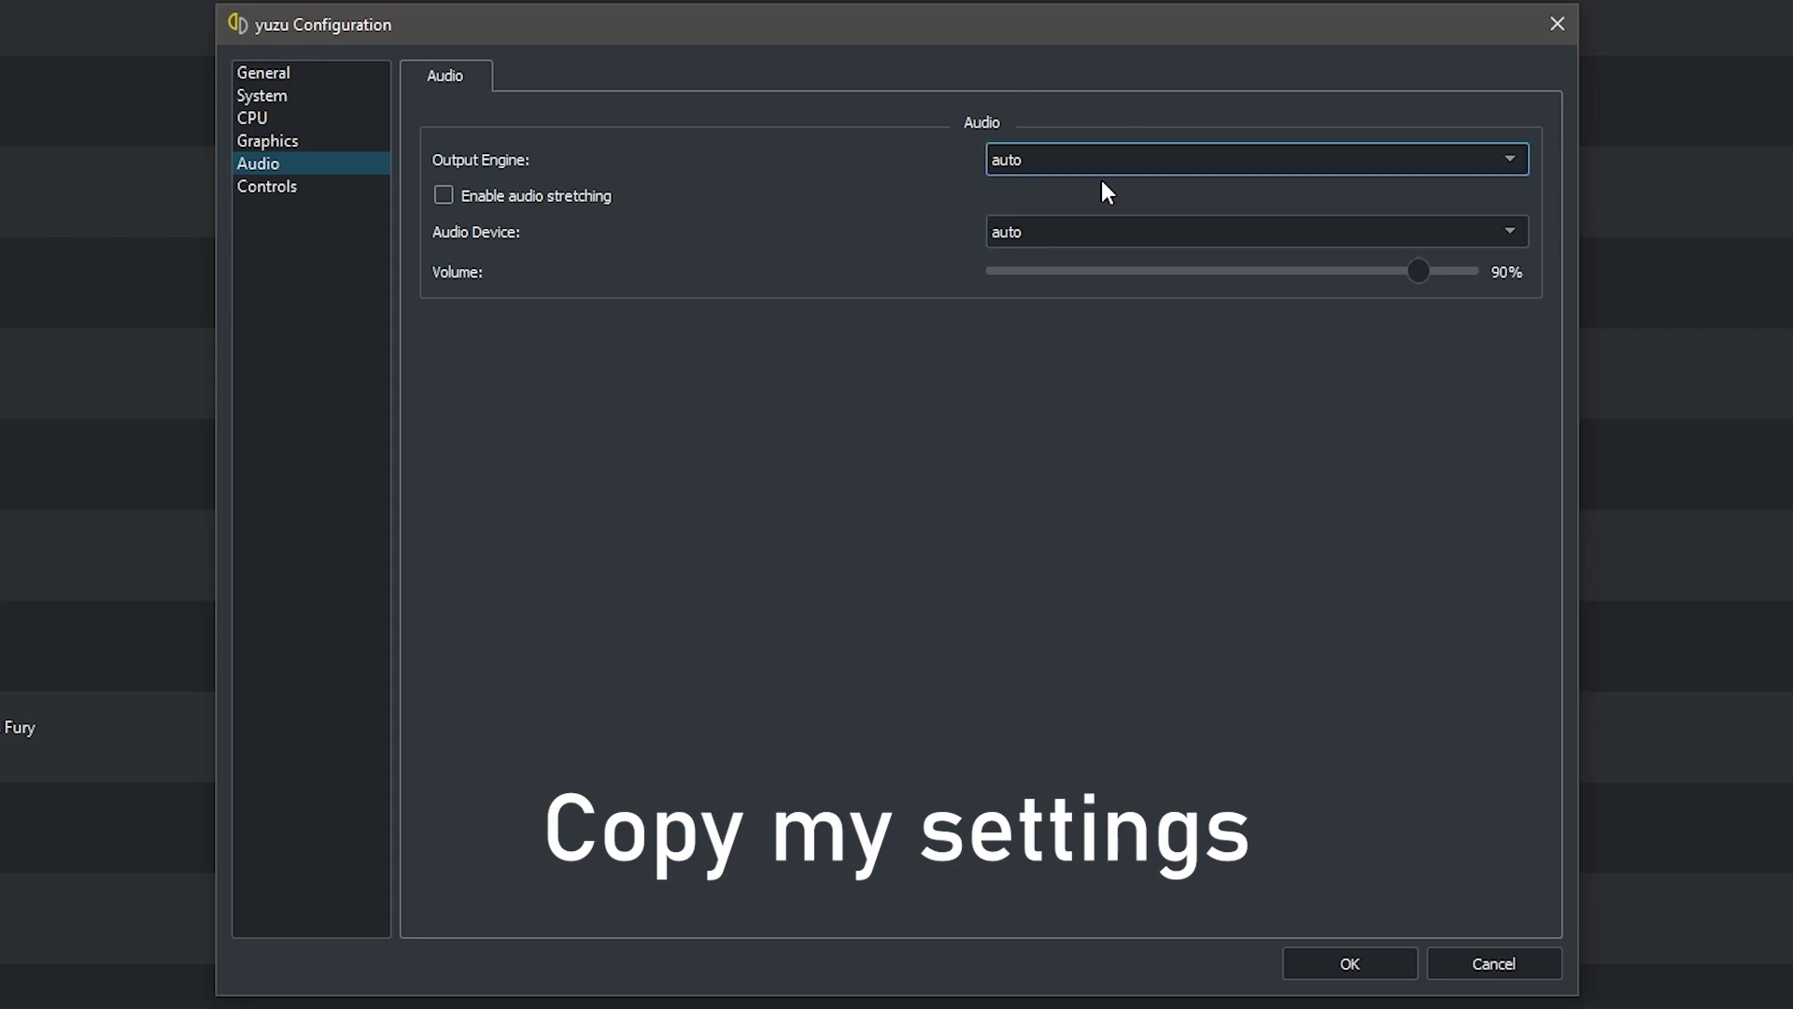
Step: Set Player 1's controller type to Dual Joycons and the input device to XBox One Controller 0
left_click(271, 187)
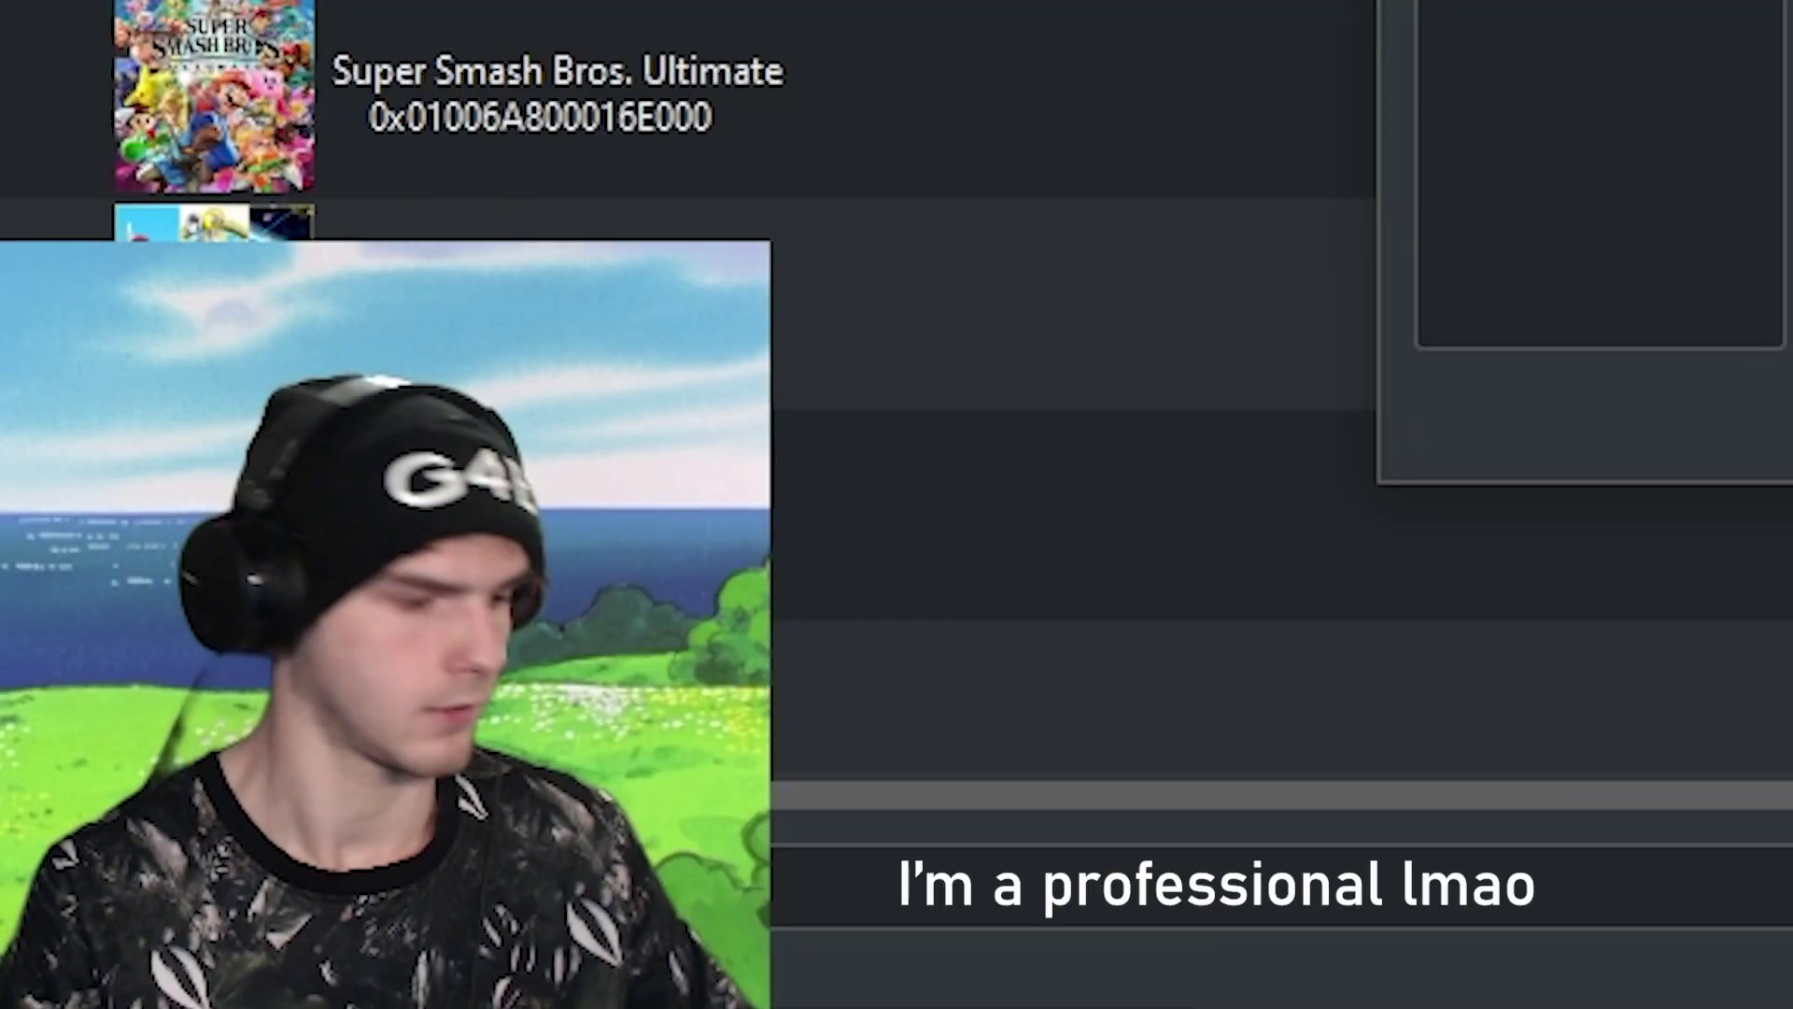
left_click(559, 153)
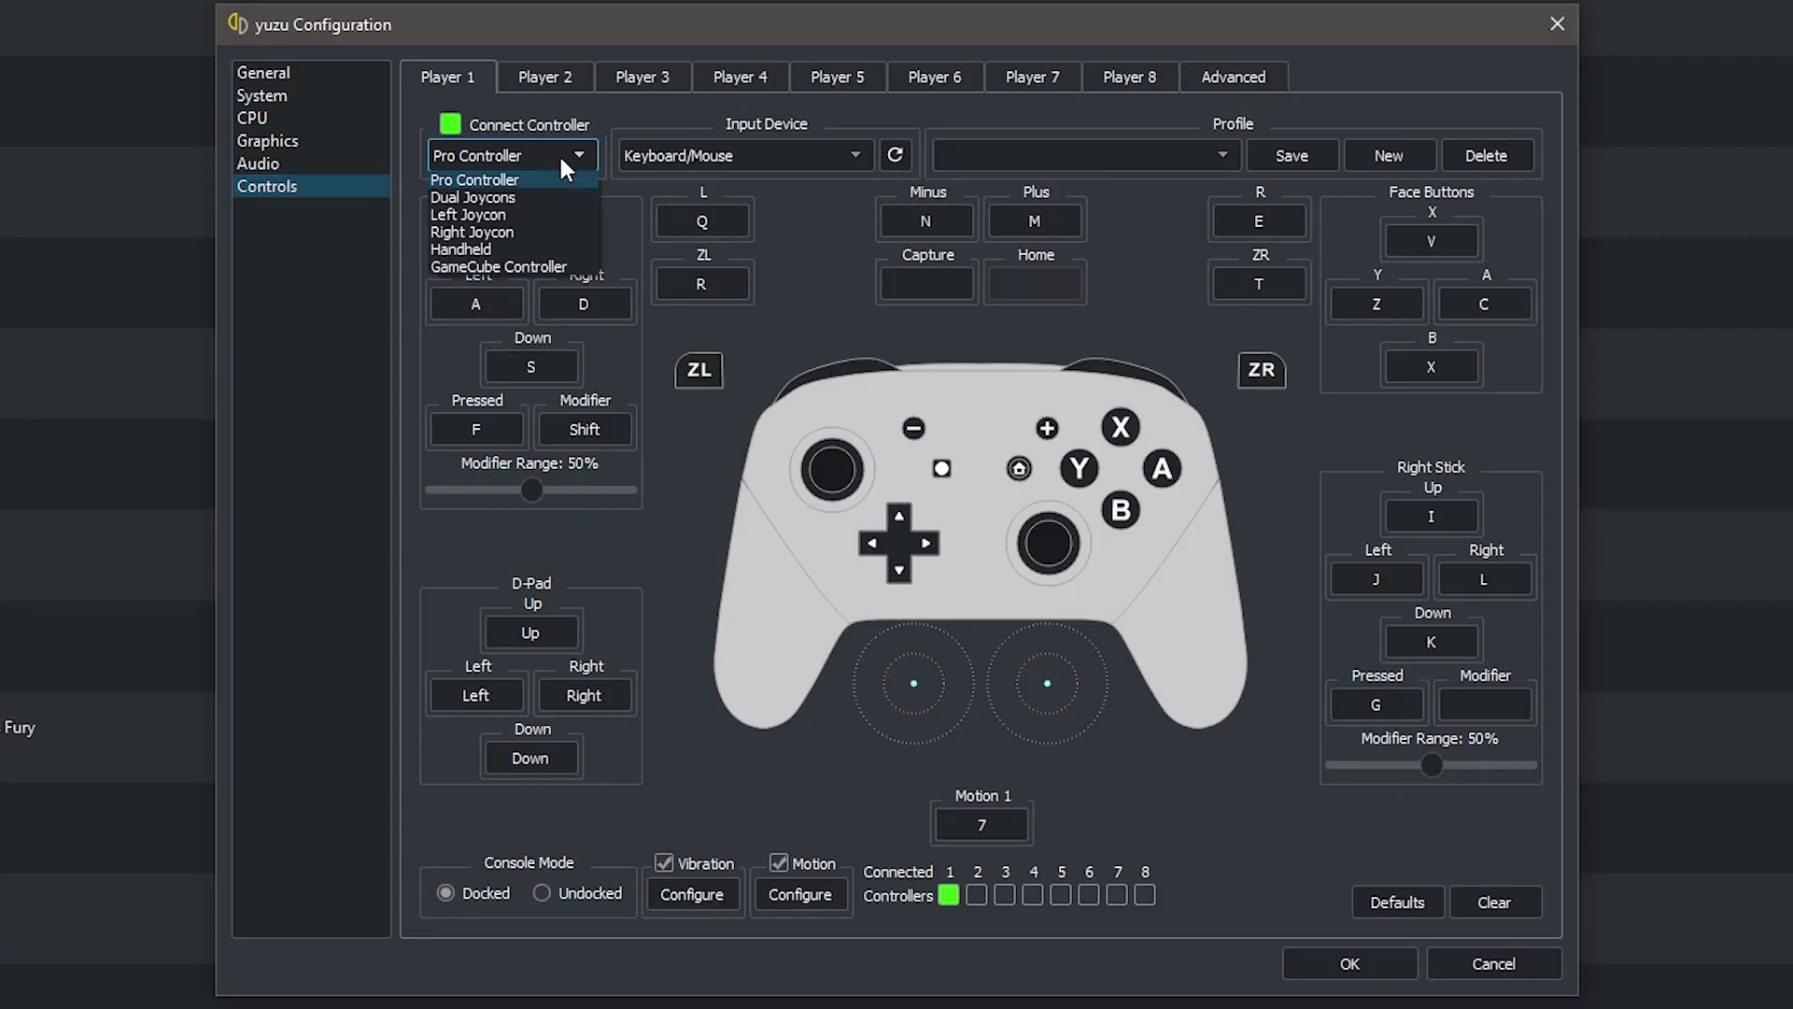
left_click(546, 200)
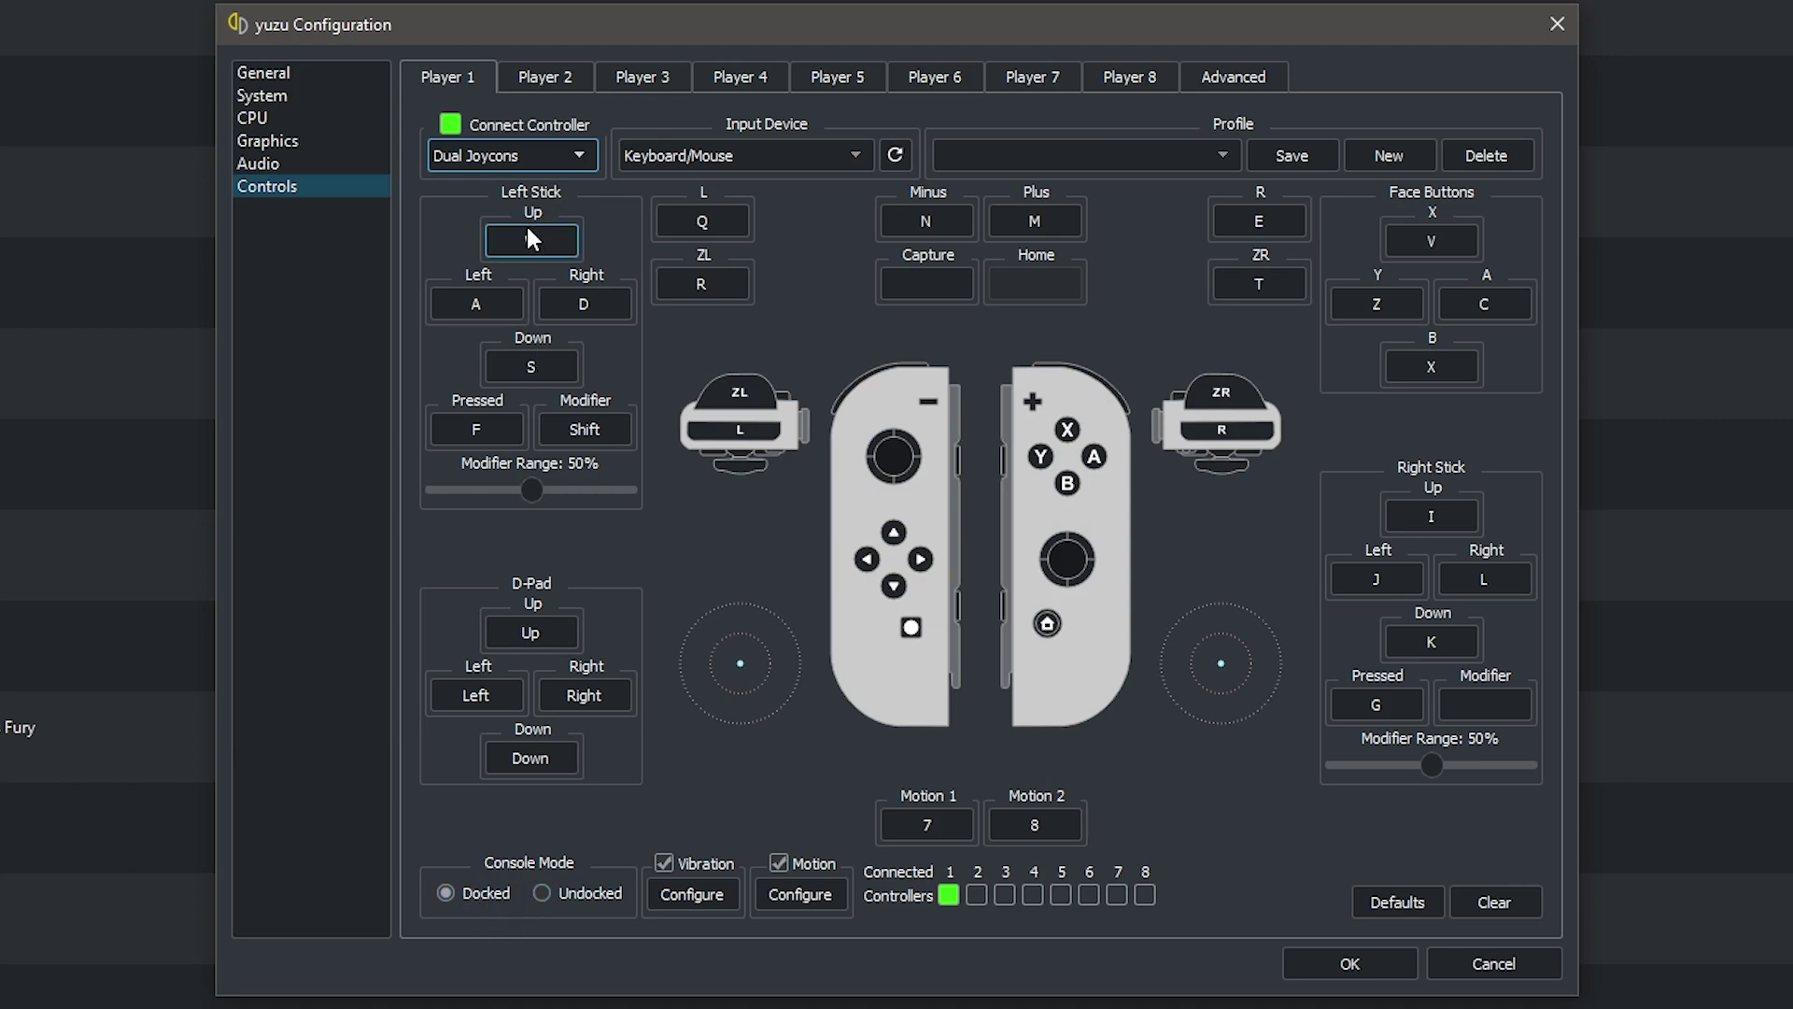
key("w")
left_click(728, 155)
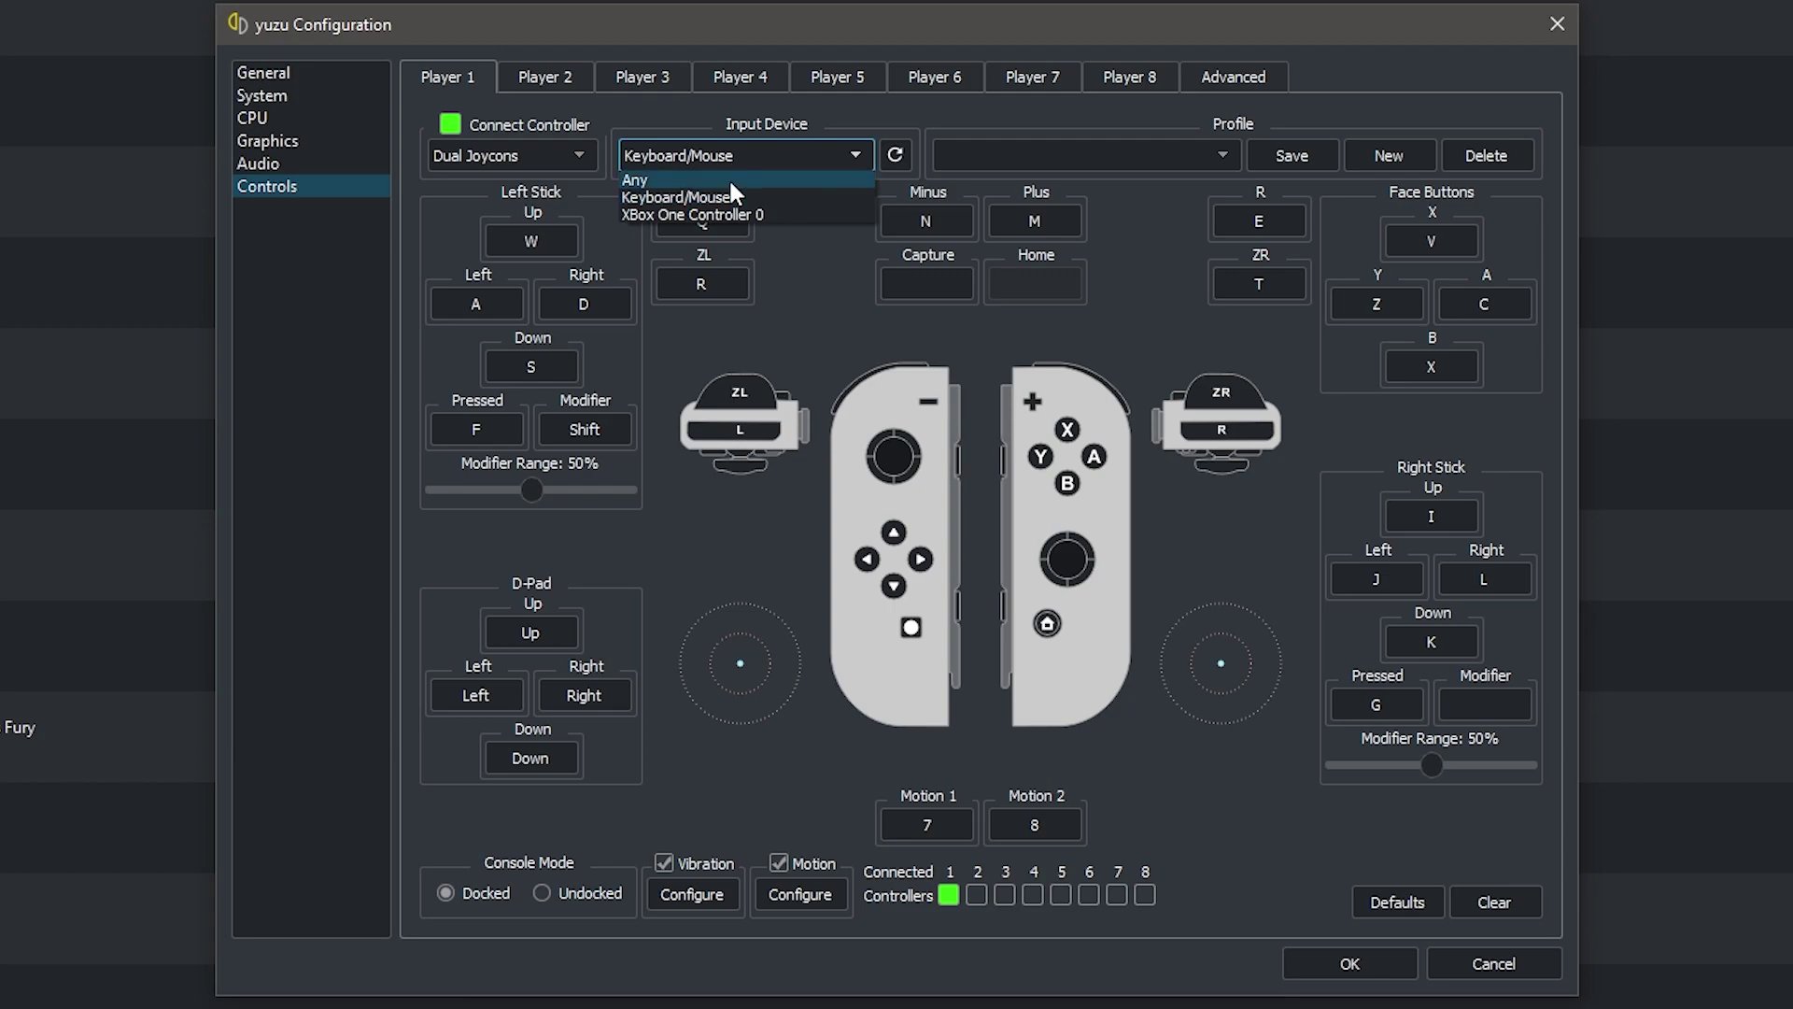
left_click(737, 215)
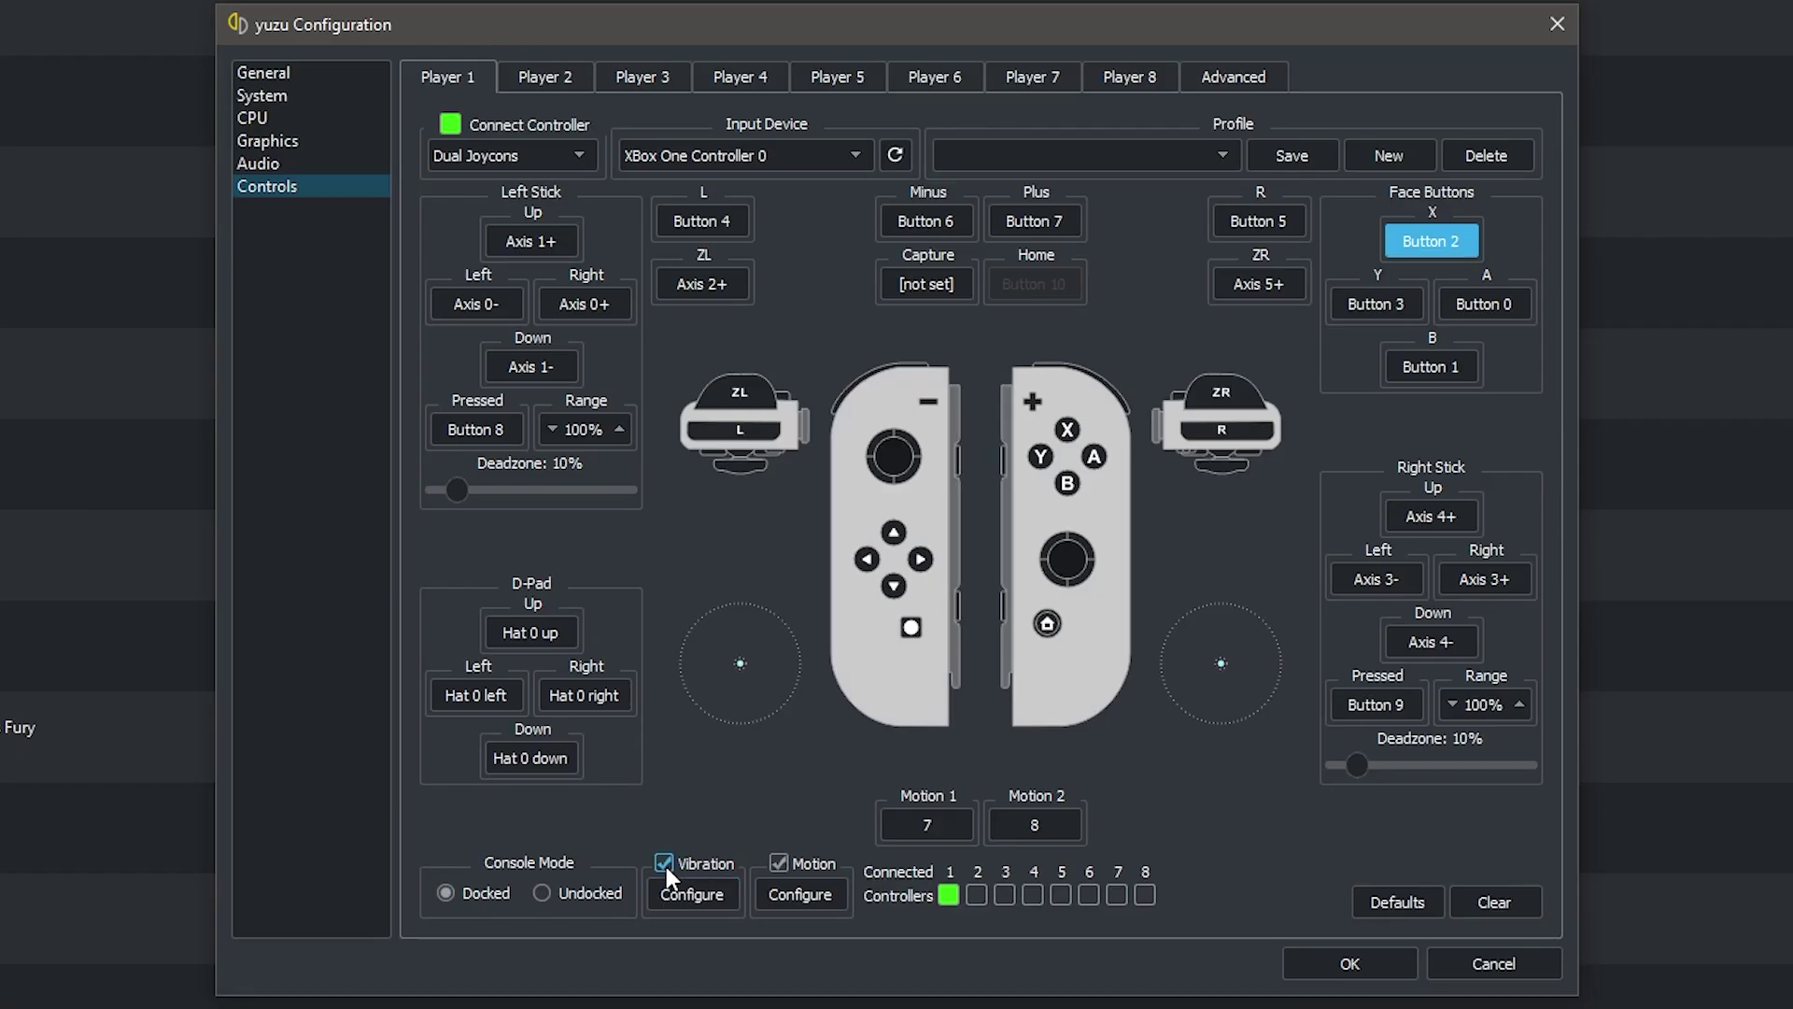
Step: Review the players' vibration configuration, accept it, and save all configuration changes
left_click(687, 899)
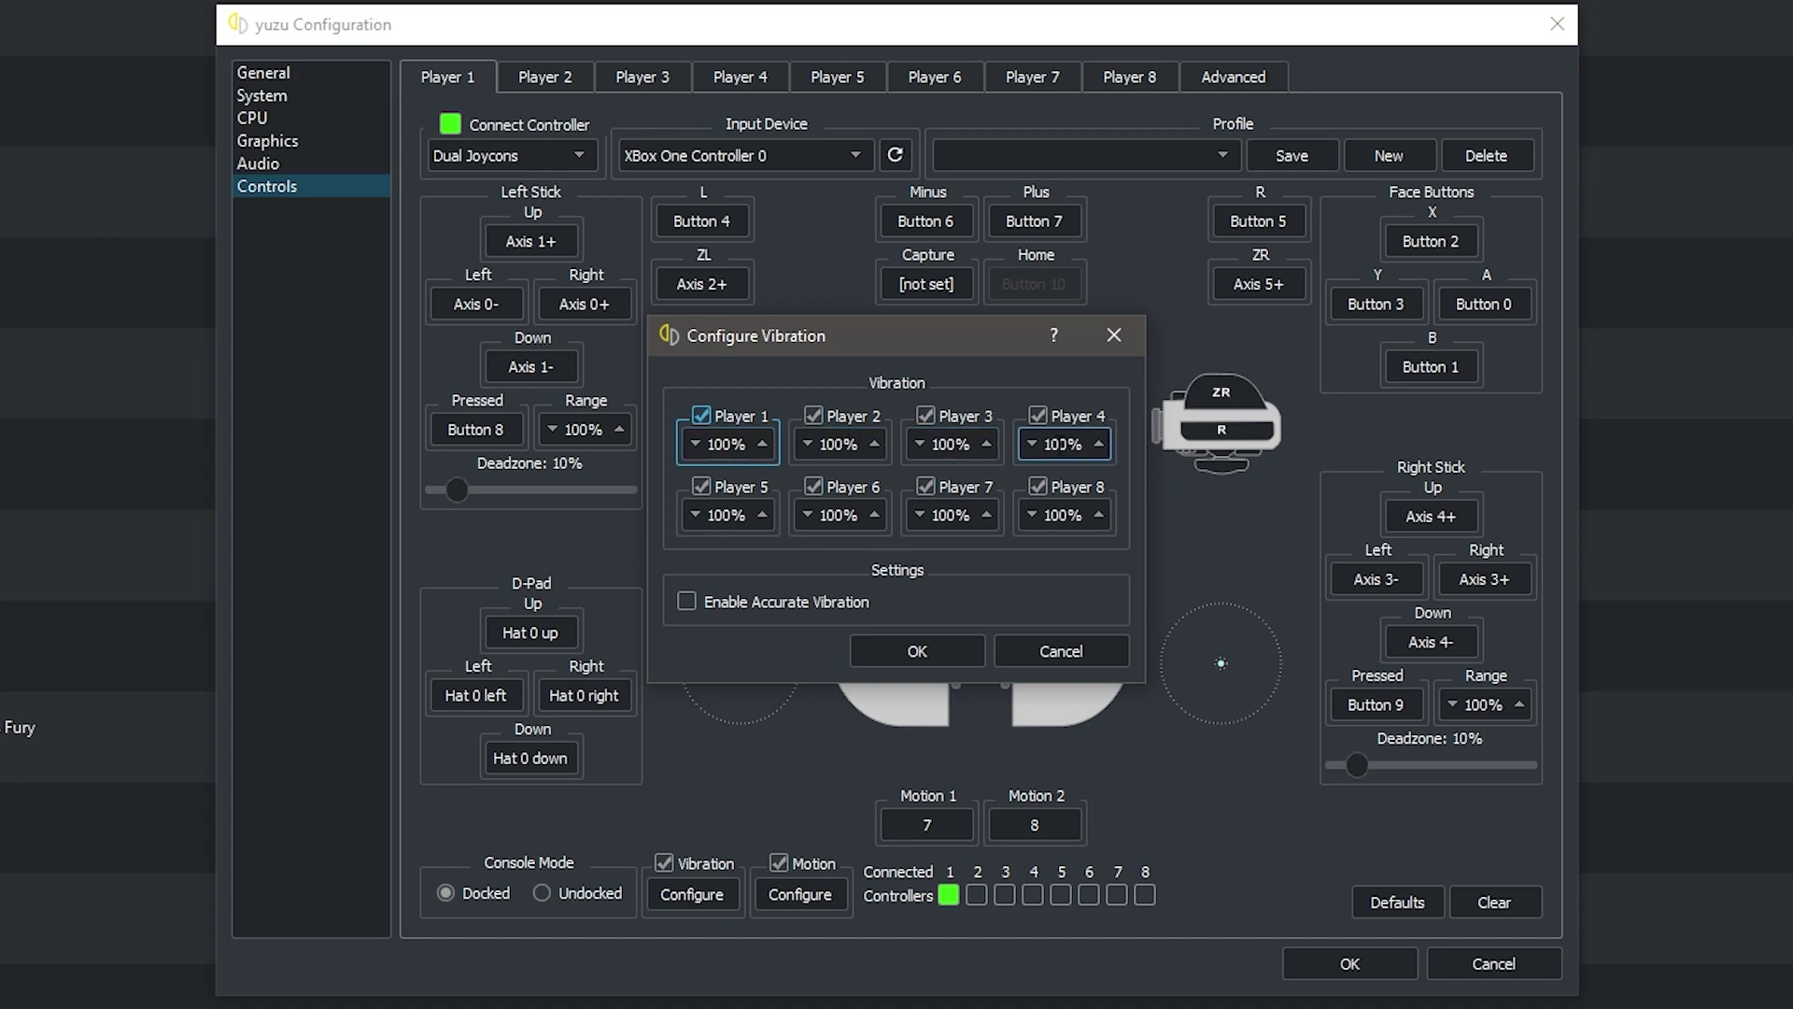
left_click(977, 659)
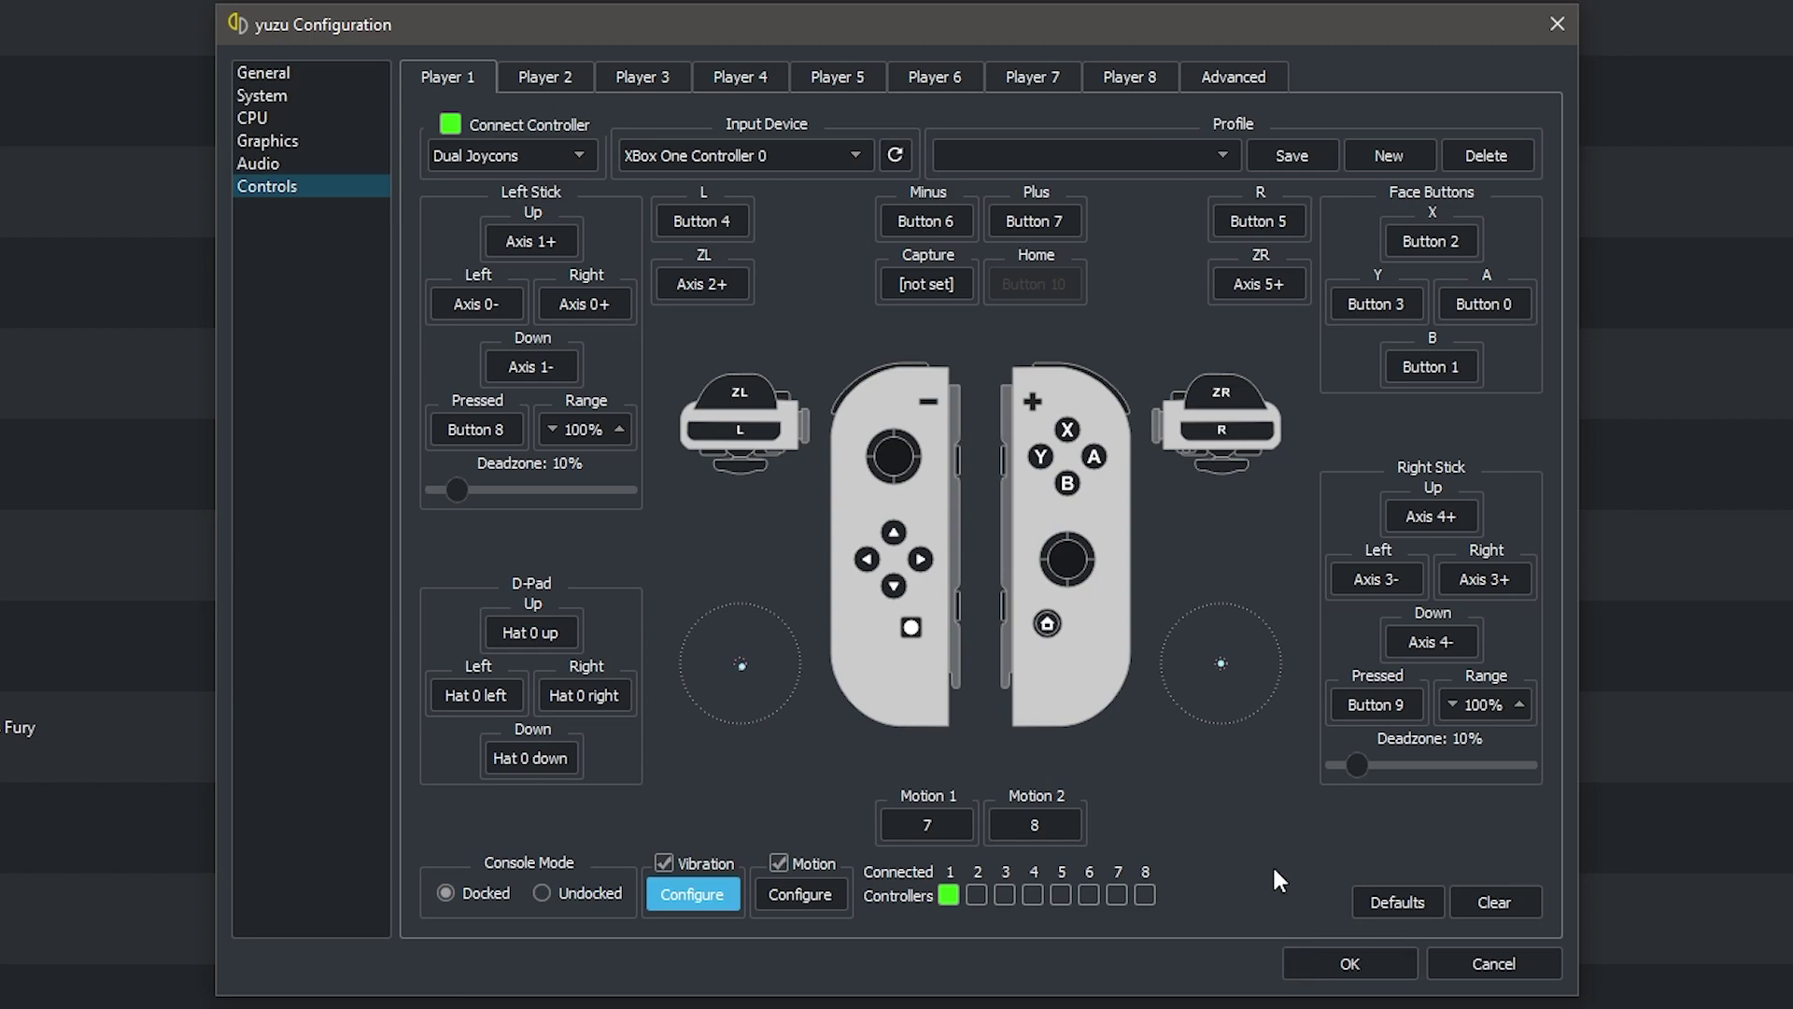
left_click(1349, 963)
Step: Open the transferable shader cache folder of New Pokémon Snap from the game list
scroll(536, 512, "down", 2)
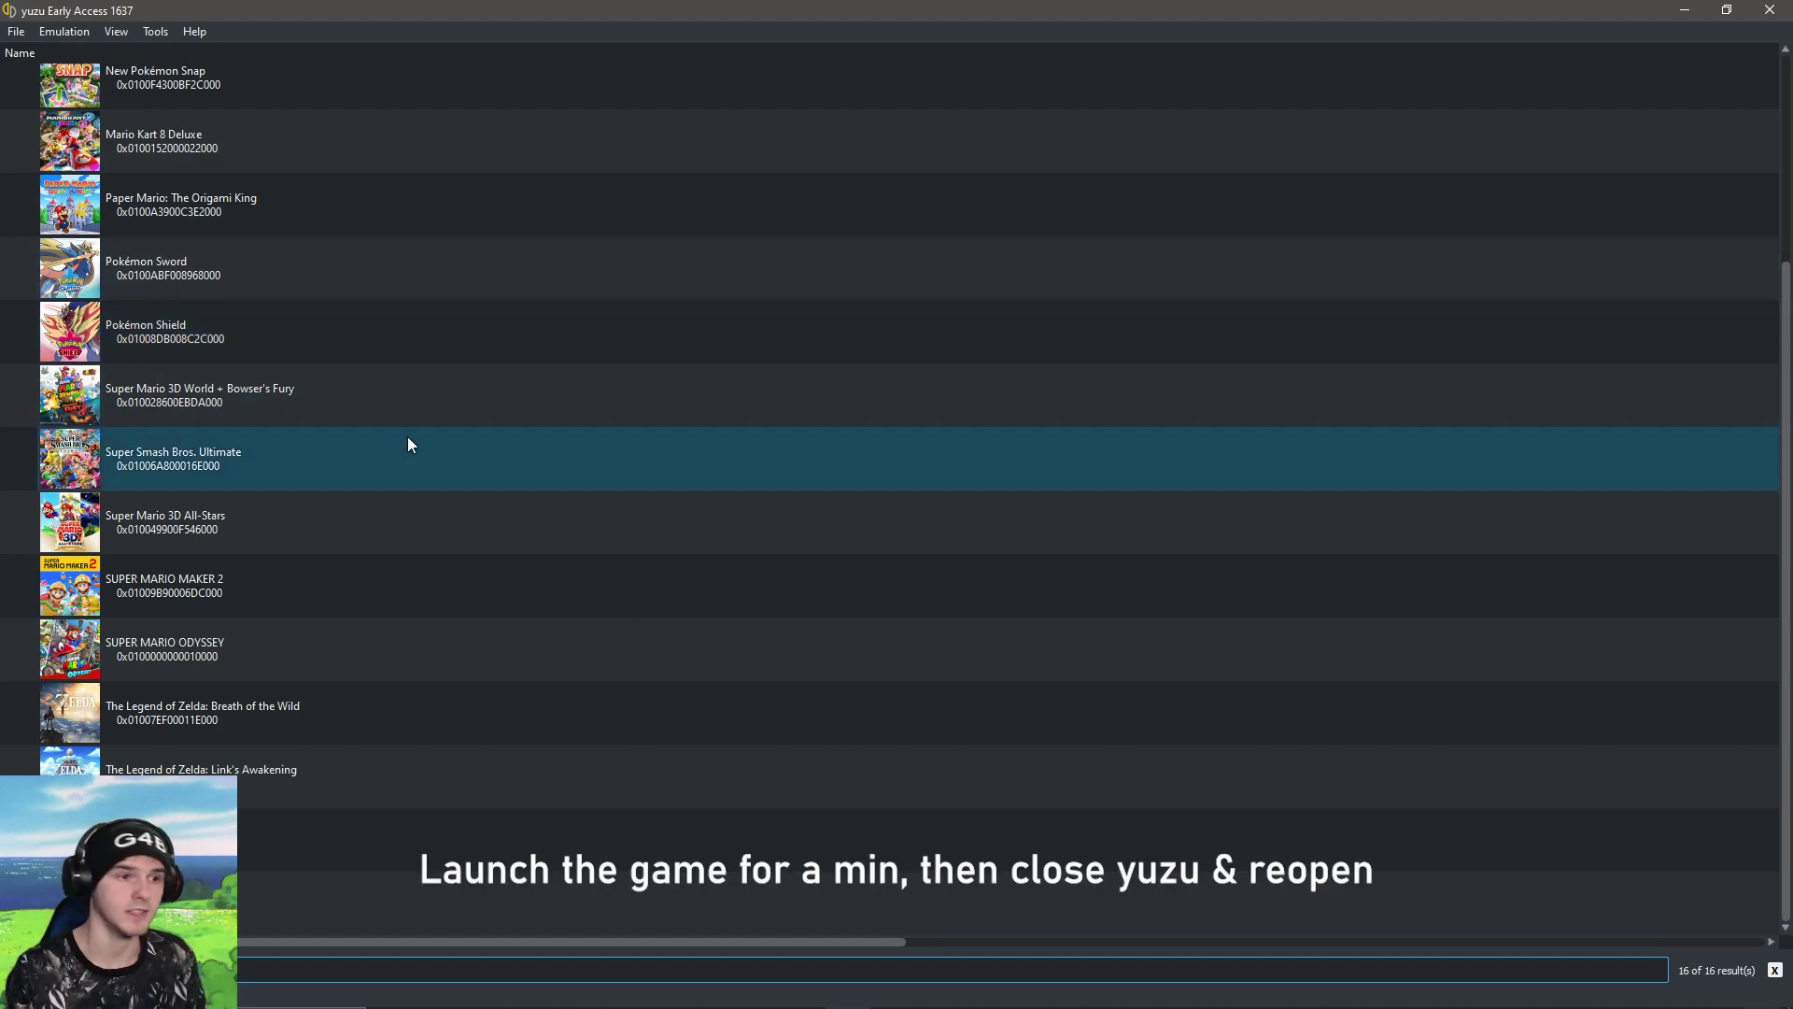
scroll(321, 417, "up", 2)
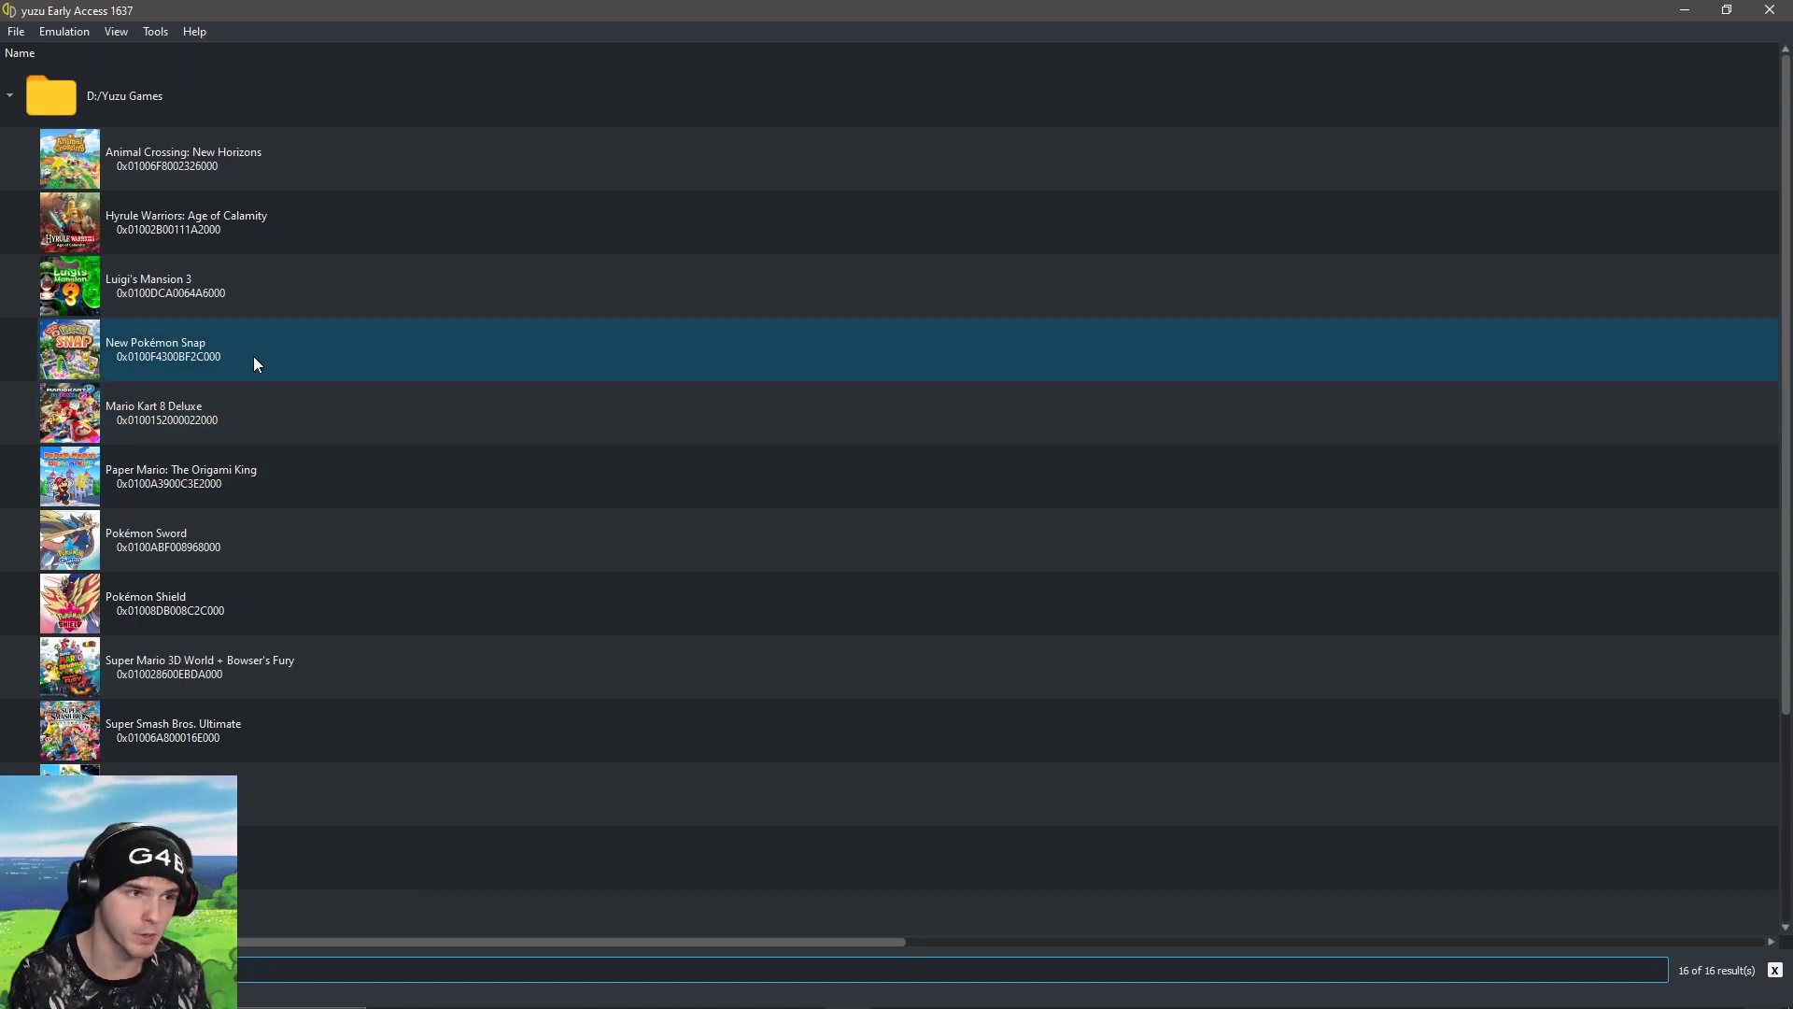
right_click(255, 358)
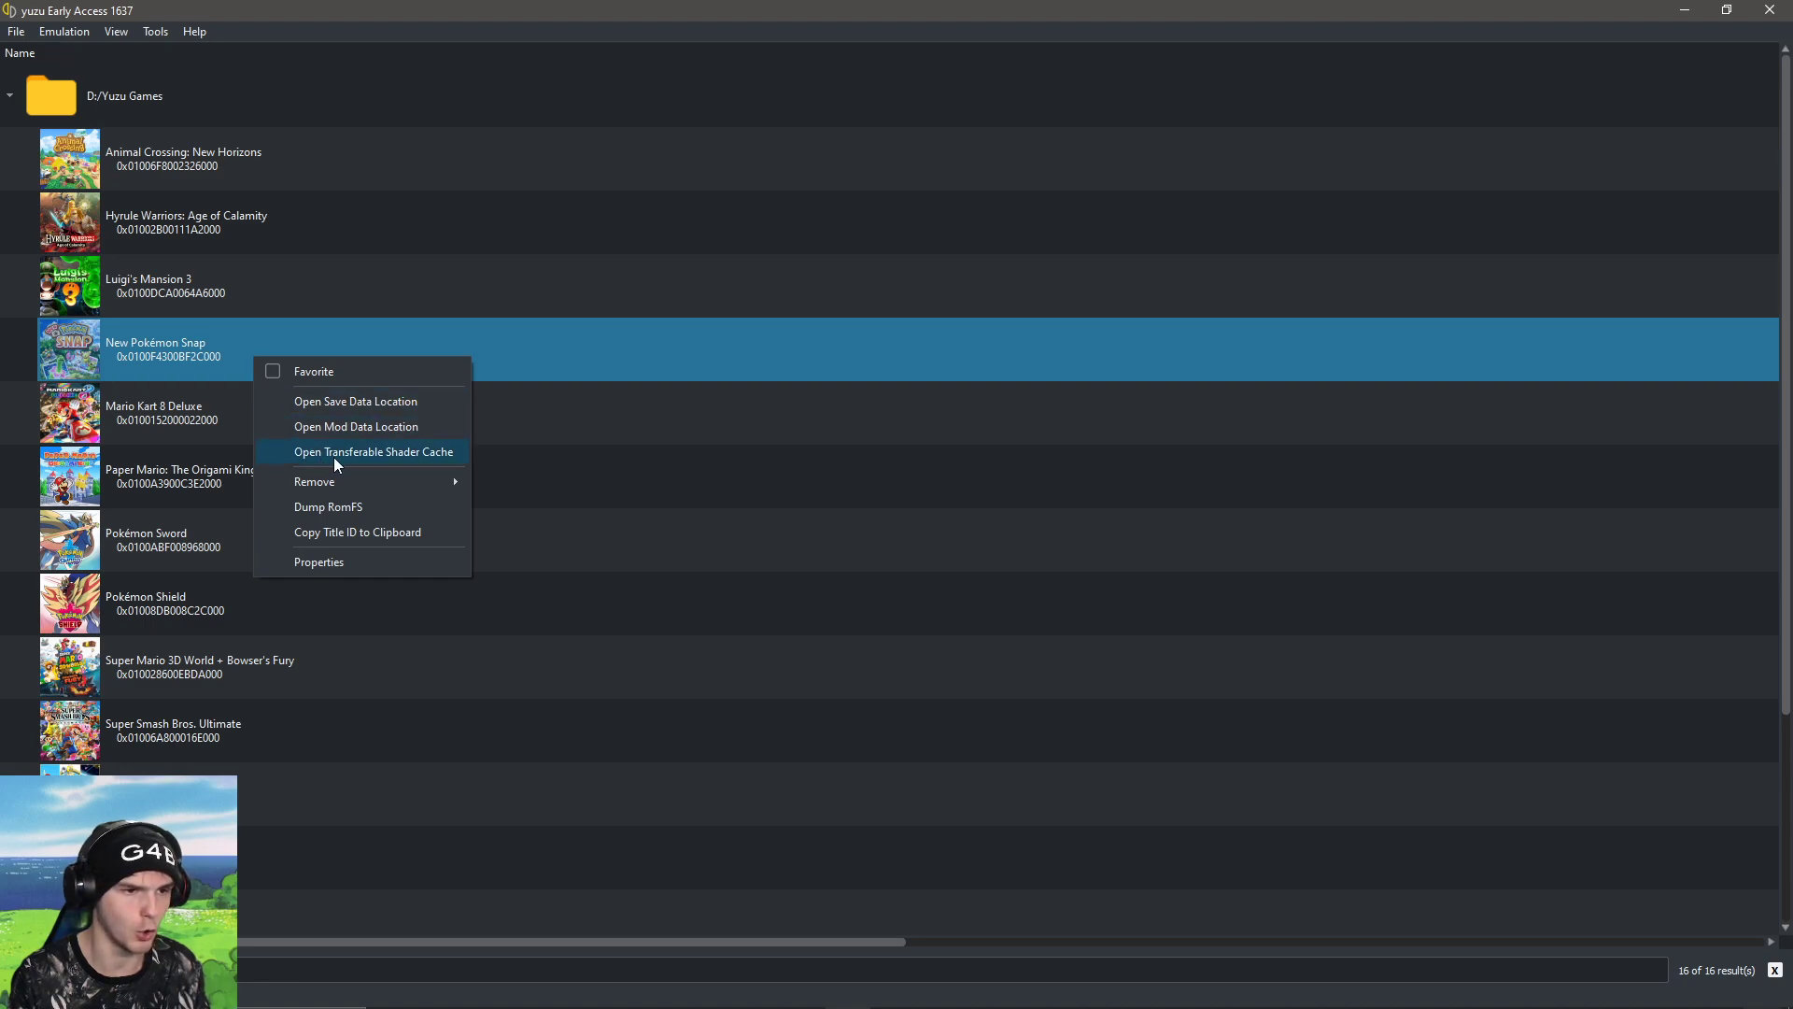
left_click(417, 454)
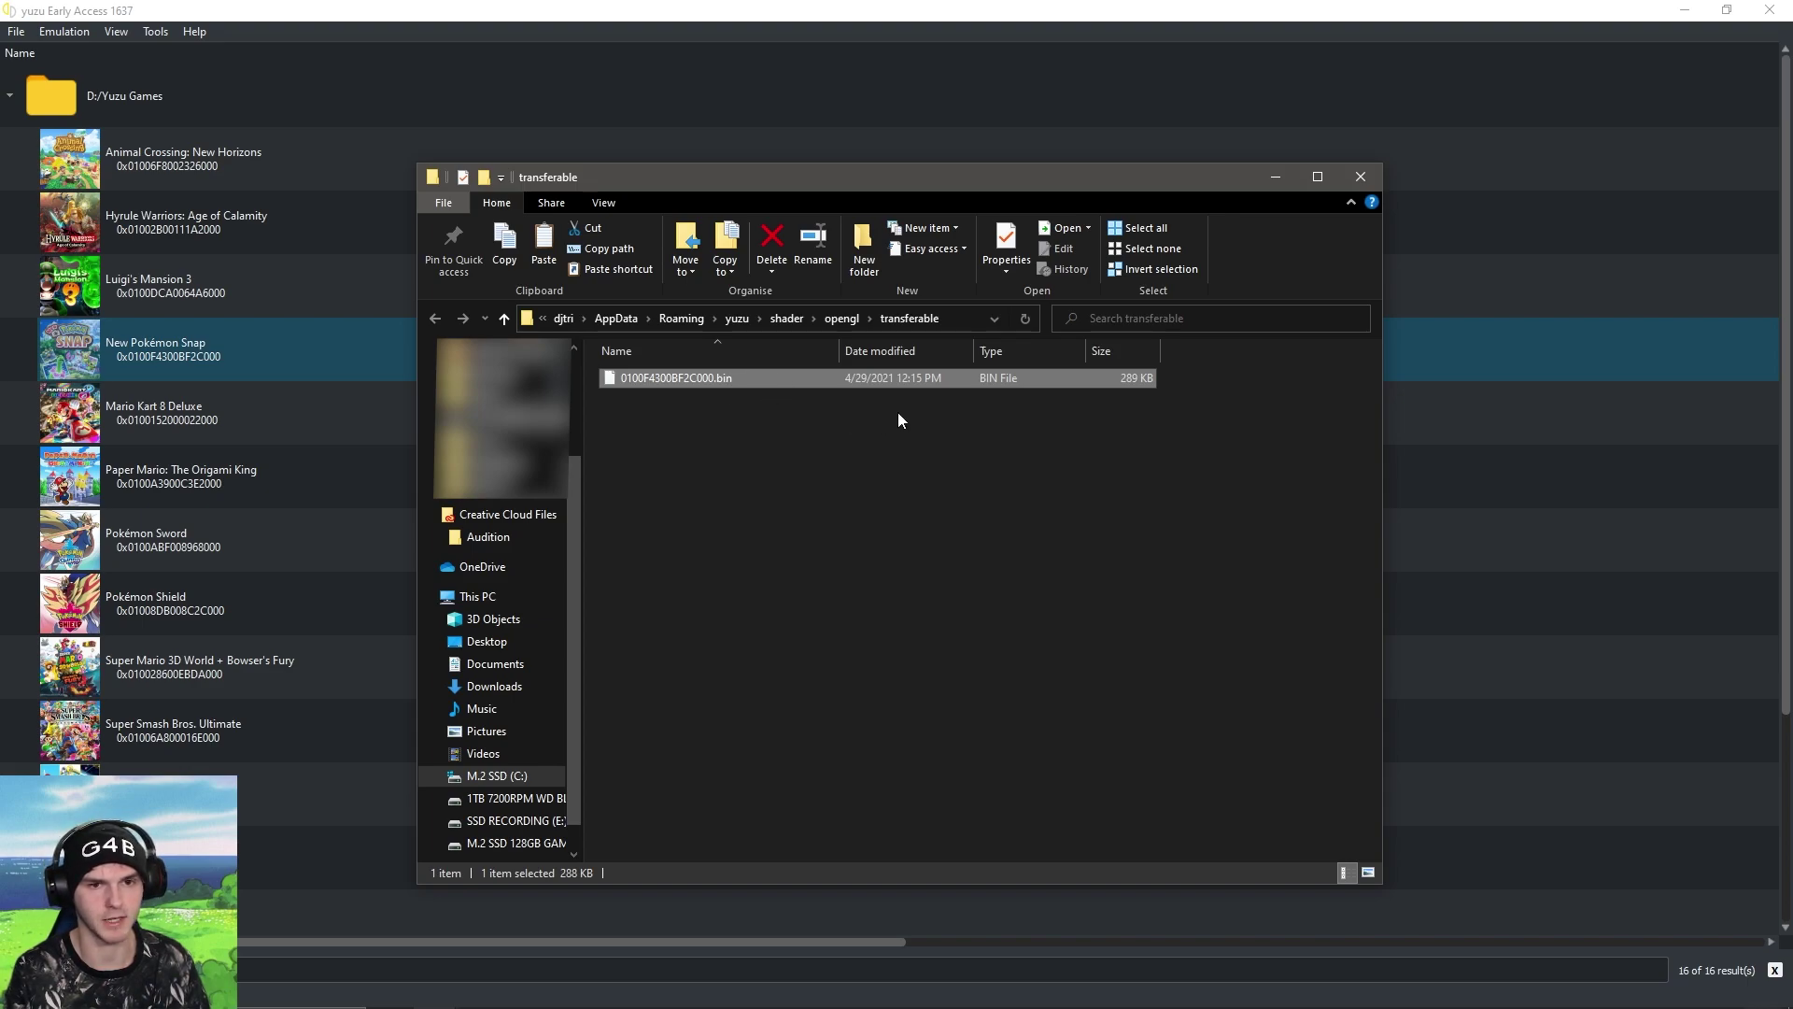
Step: Paste the copied shader cache over the existing 0100F4300BF2C000.bin in the transferable folder and close the folder
left_click(864, 416)
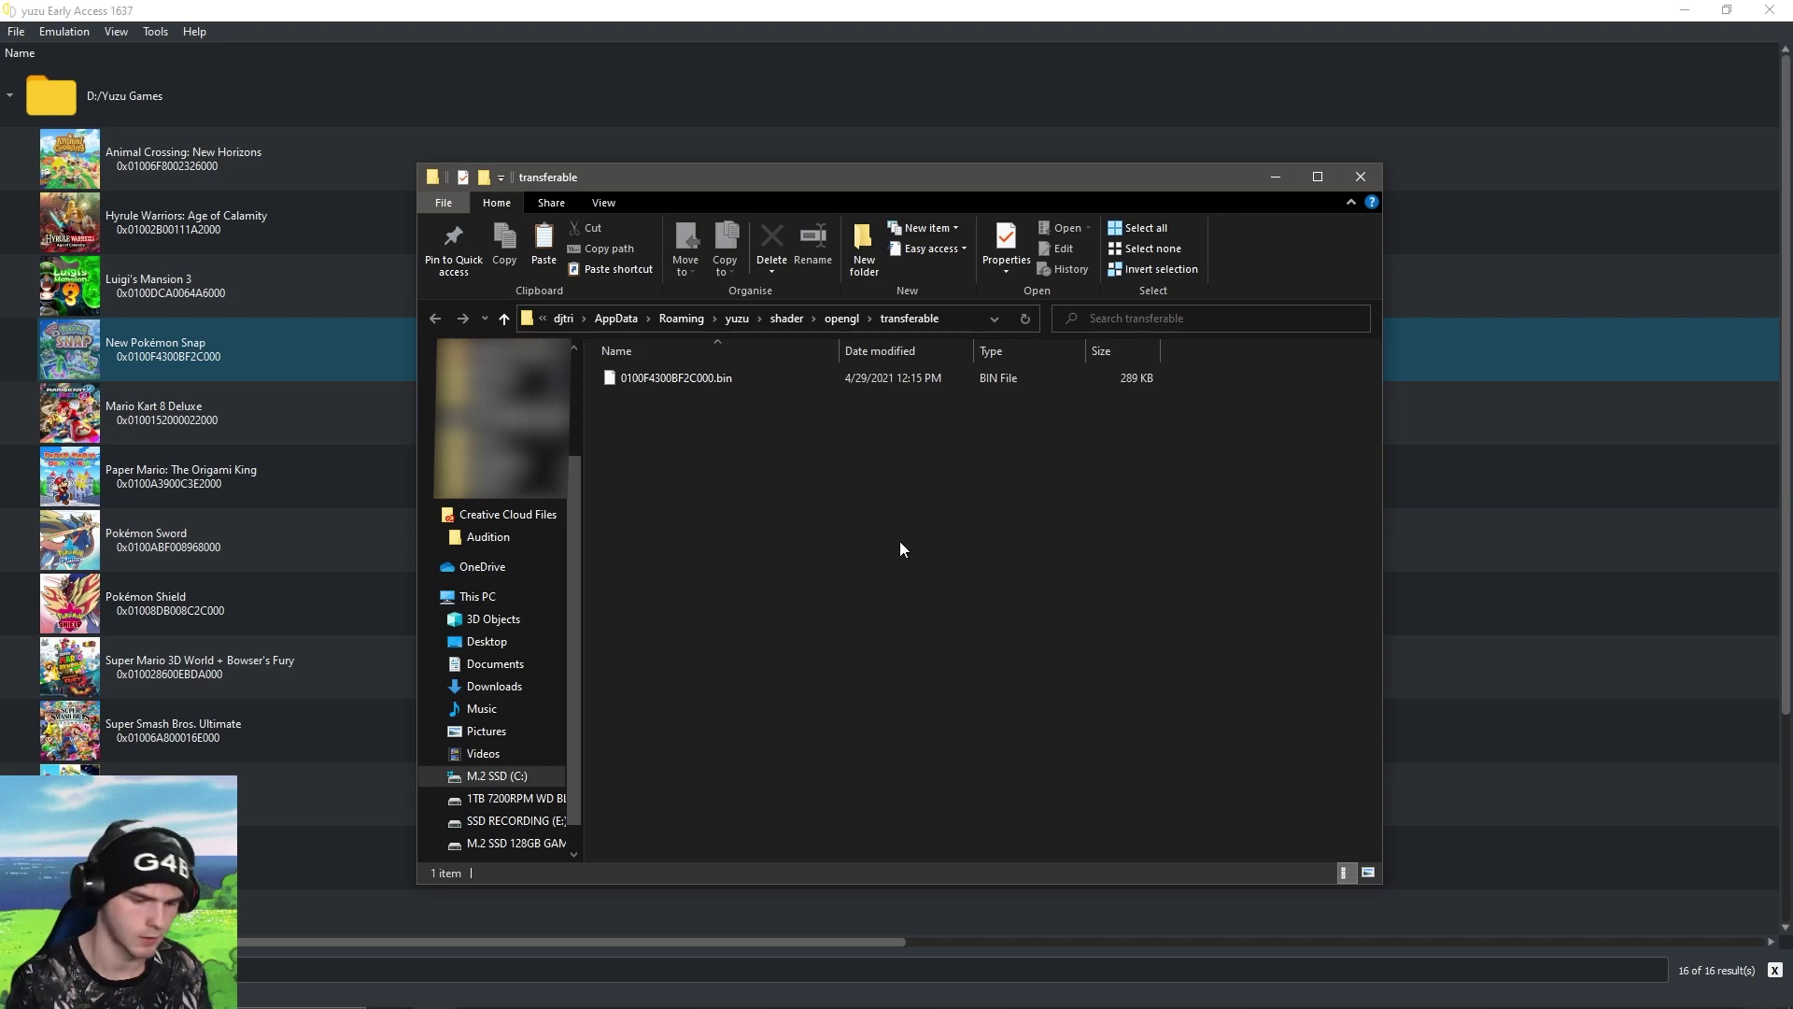
key("ctrl+v")
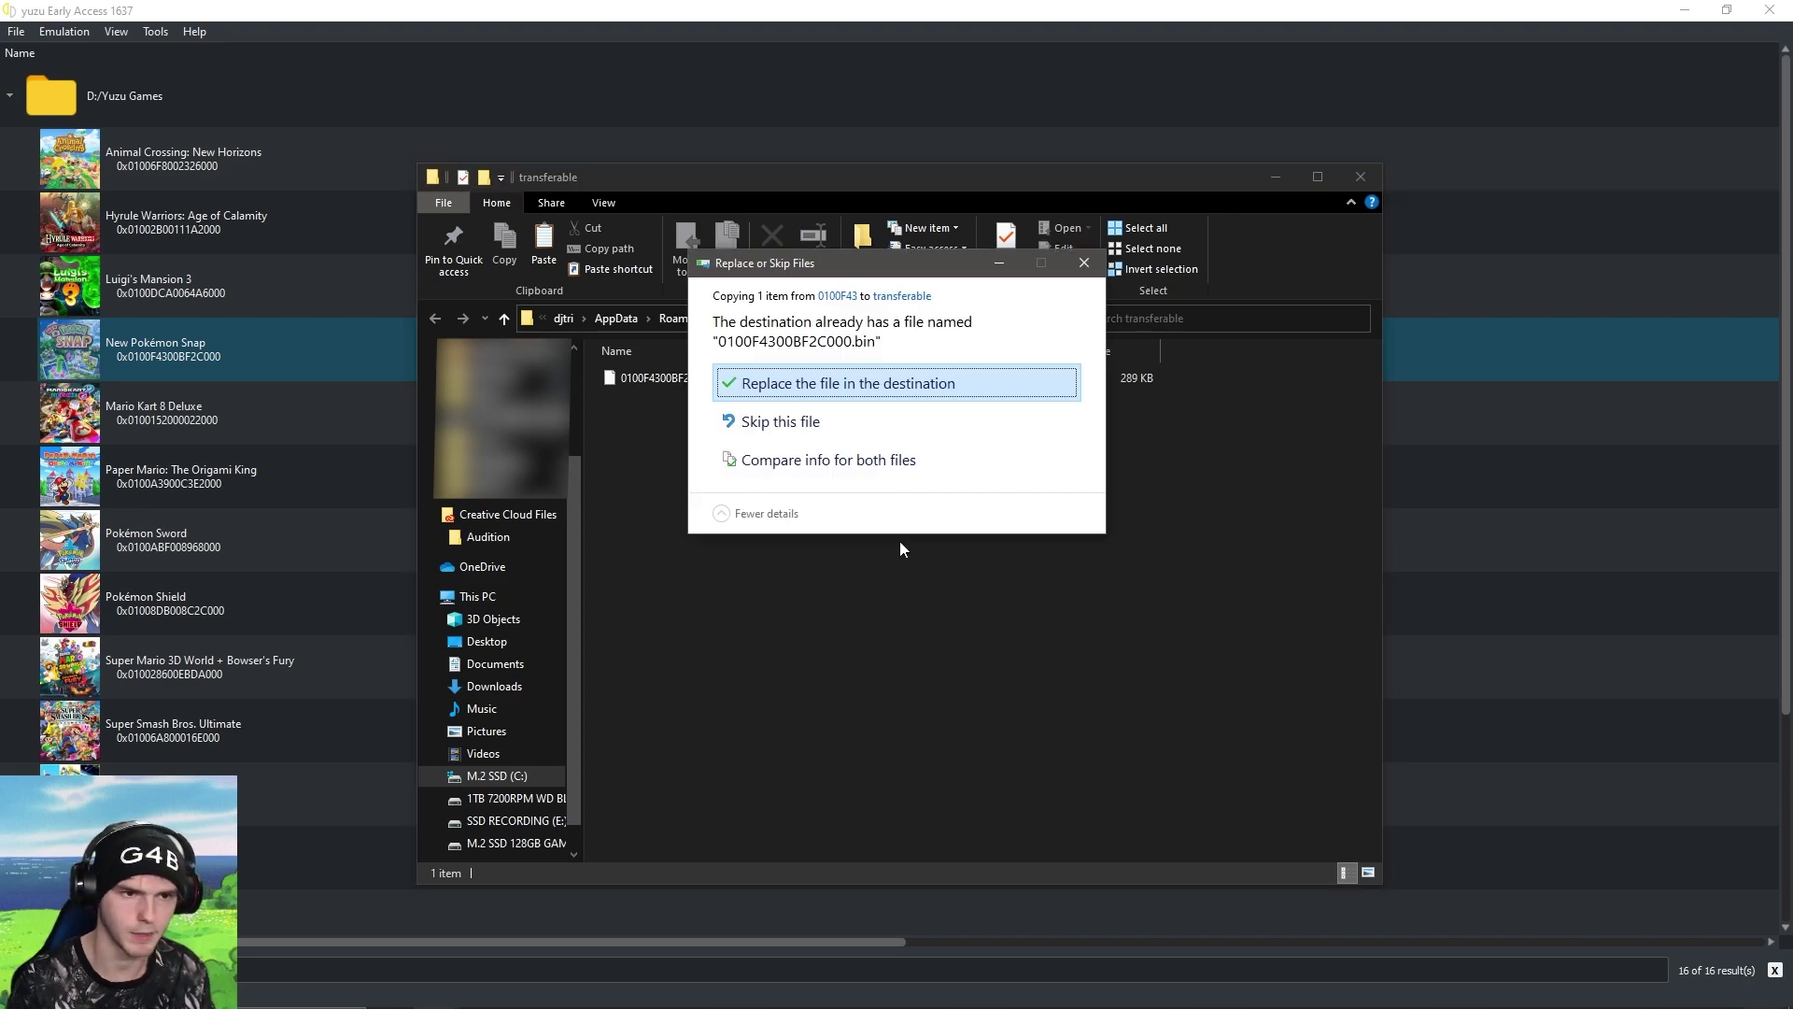
left_click(885, 379)
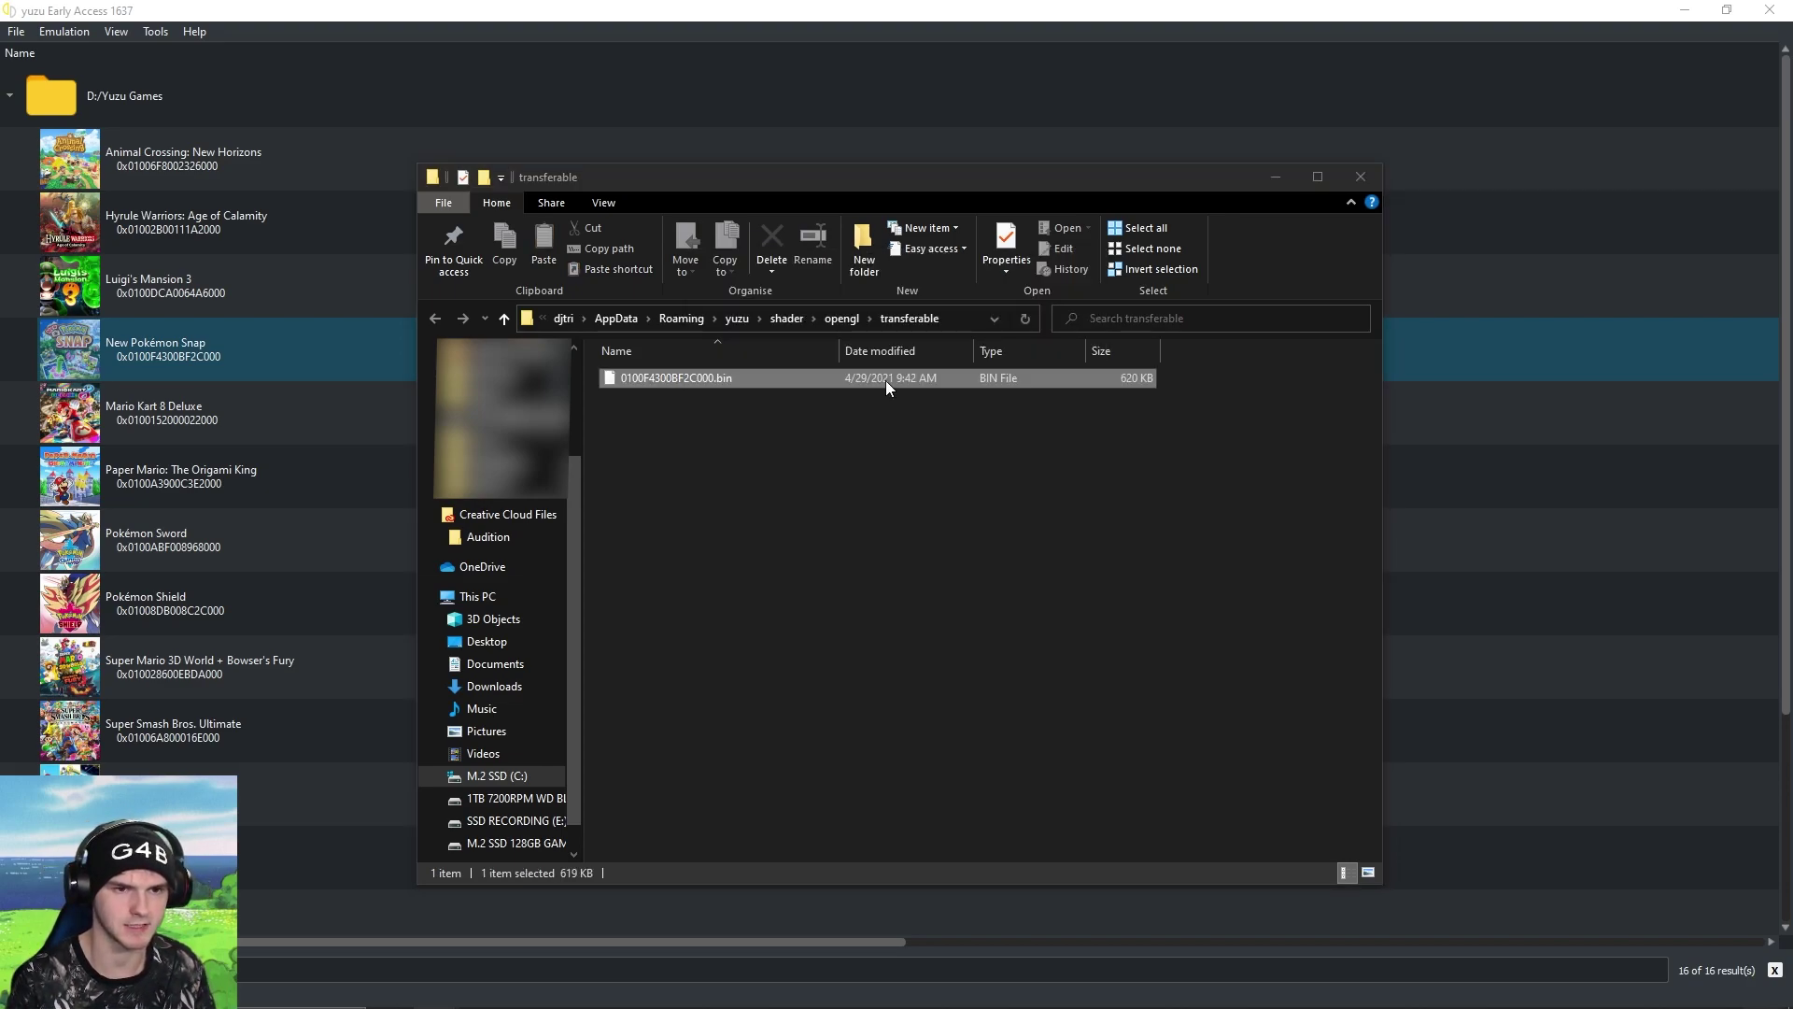
left_click(1036, 450)
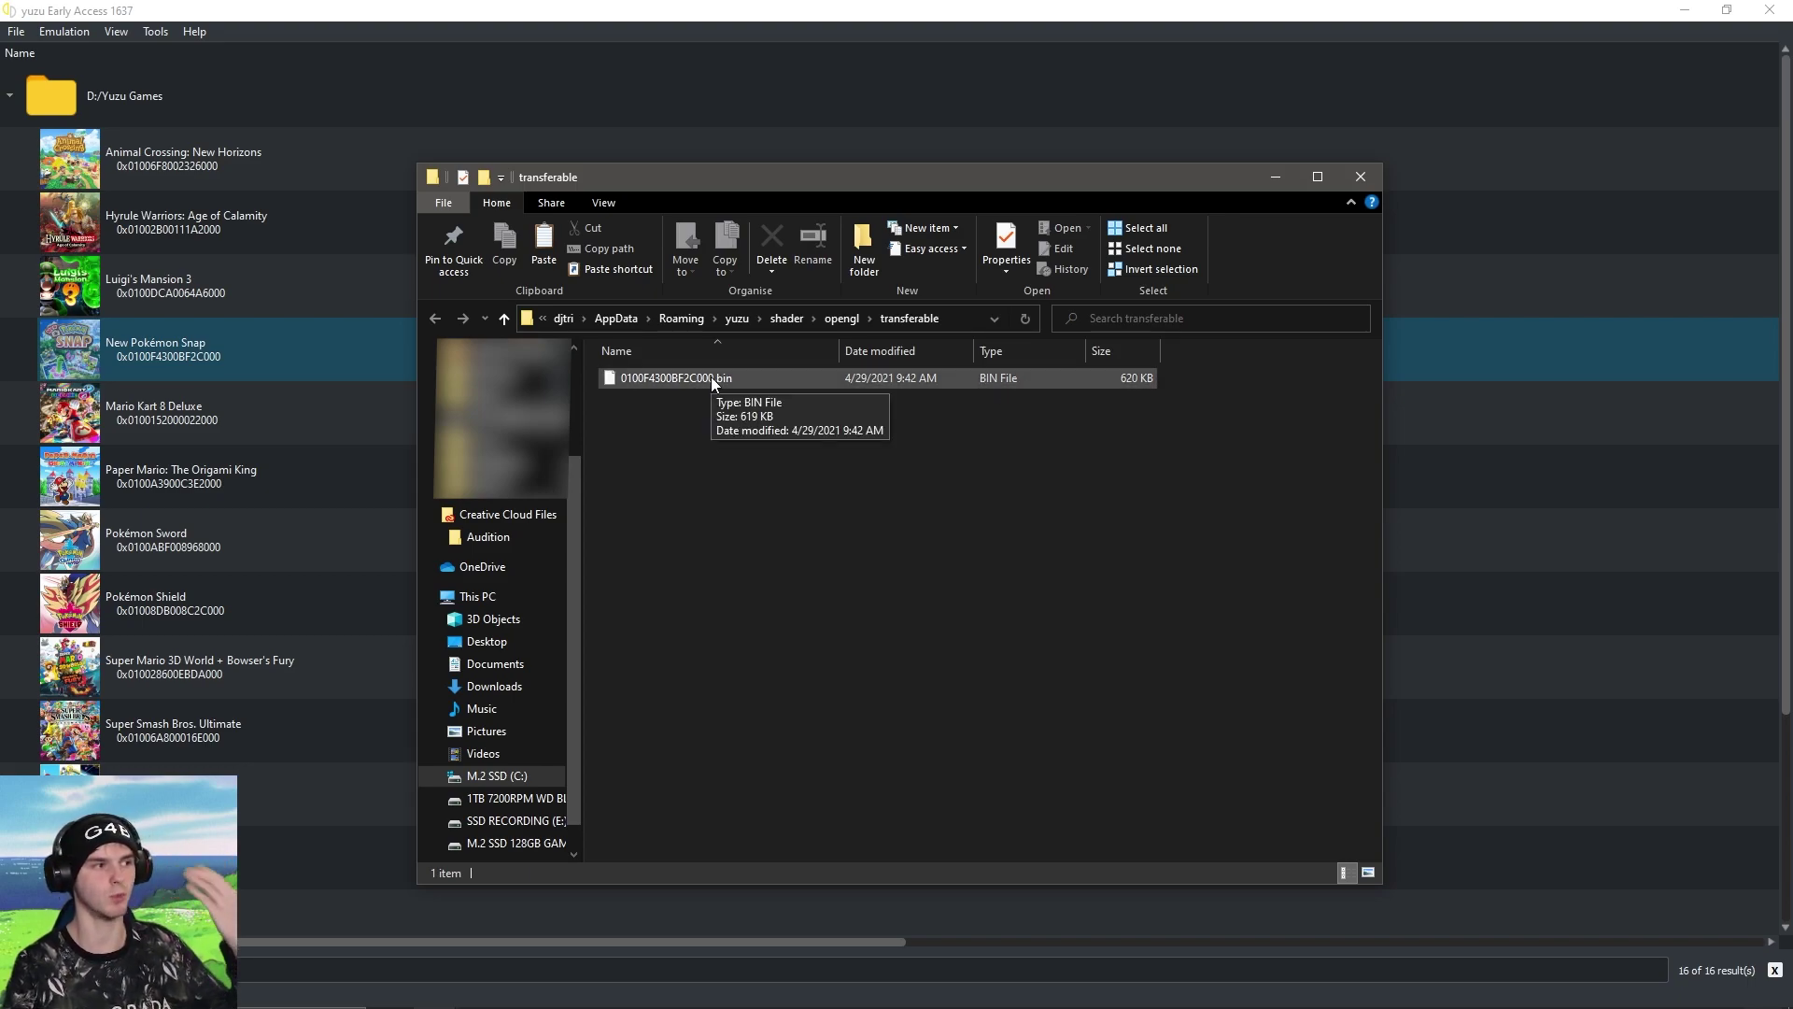
left_click(1359, 177)
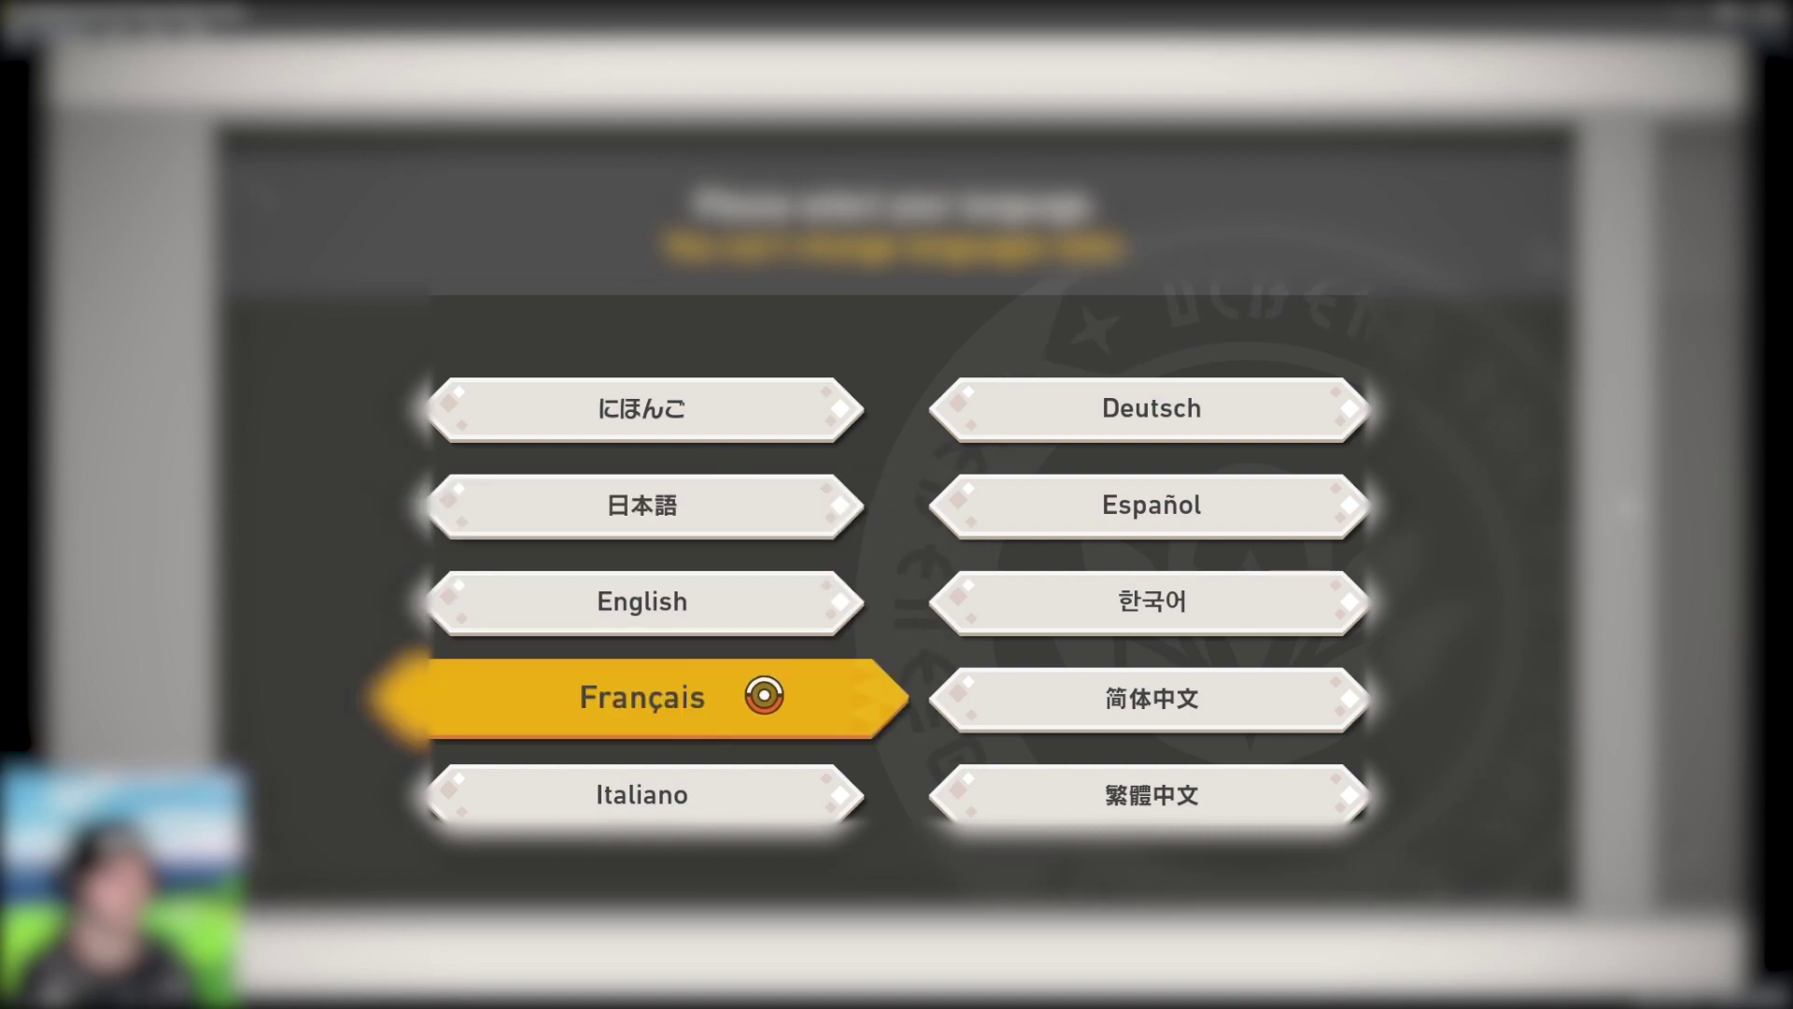
Step: Reassign Player 1's A face button in the controls configuration while the game is running, and apply the configuration
left_click(741, 510)
left_click(63, 31)
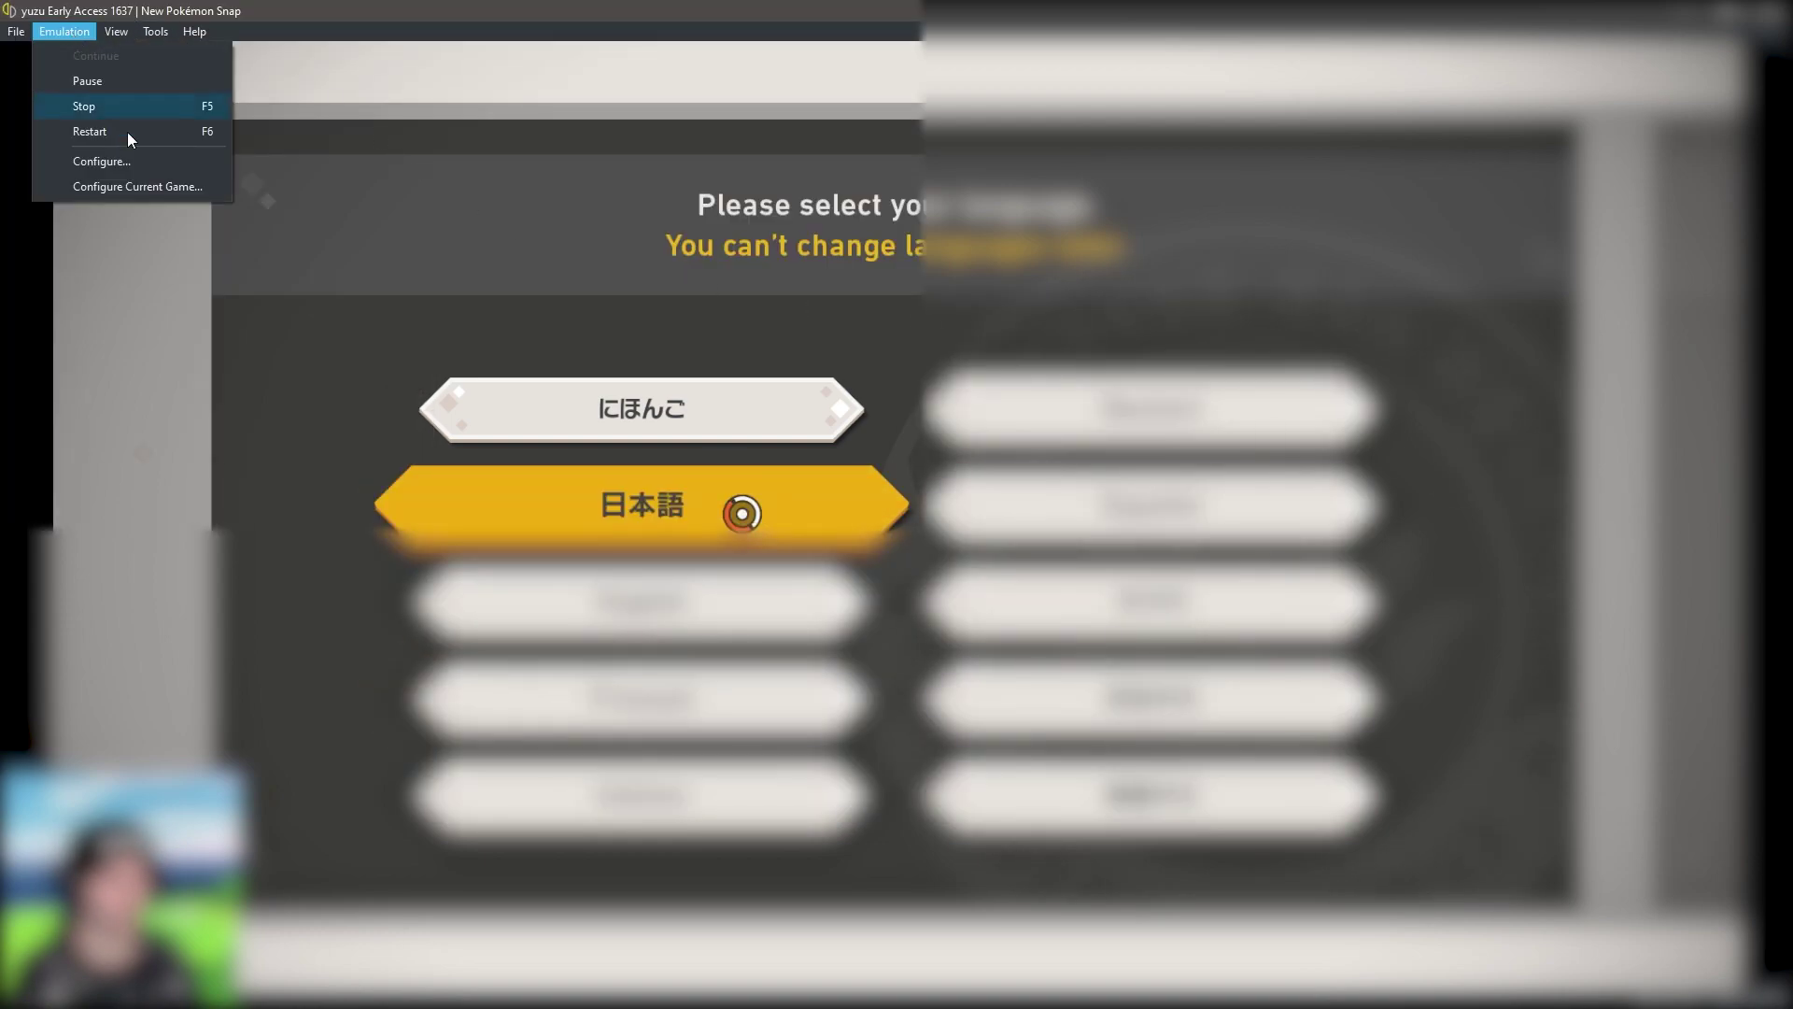
left_click(146, 167)
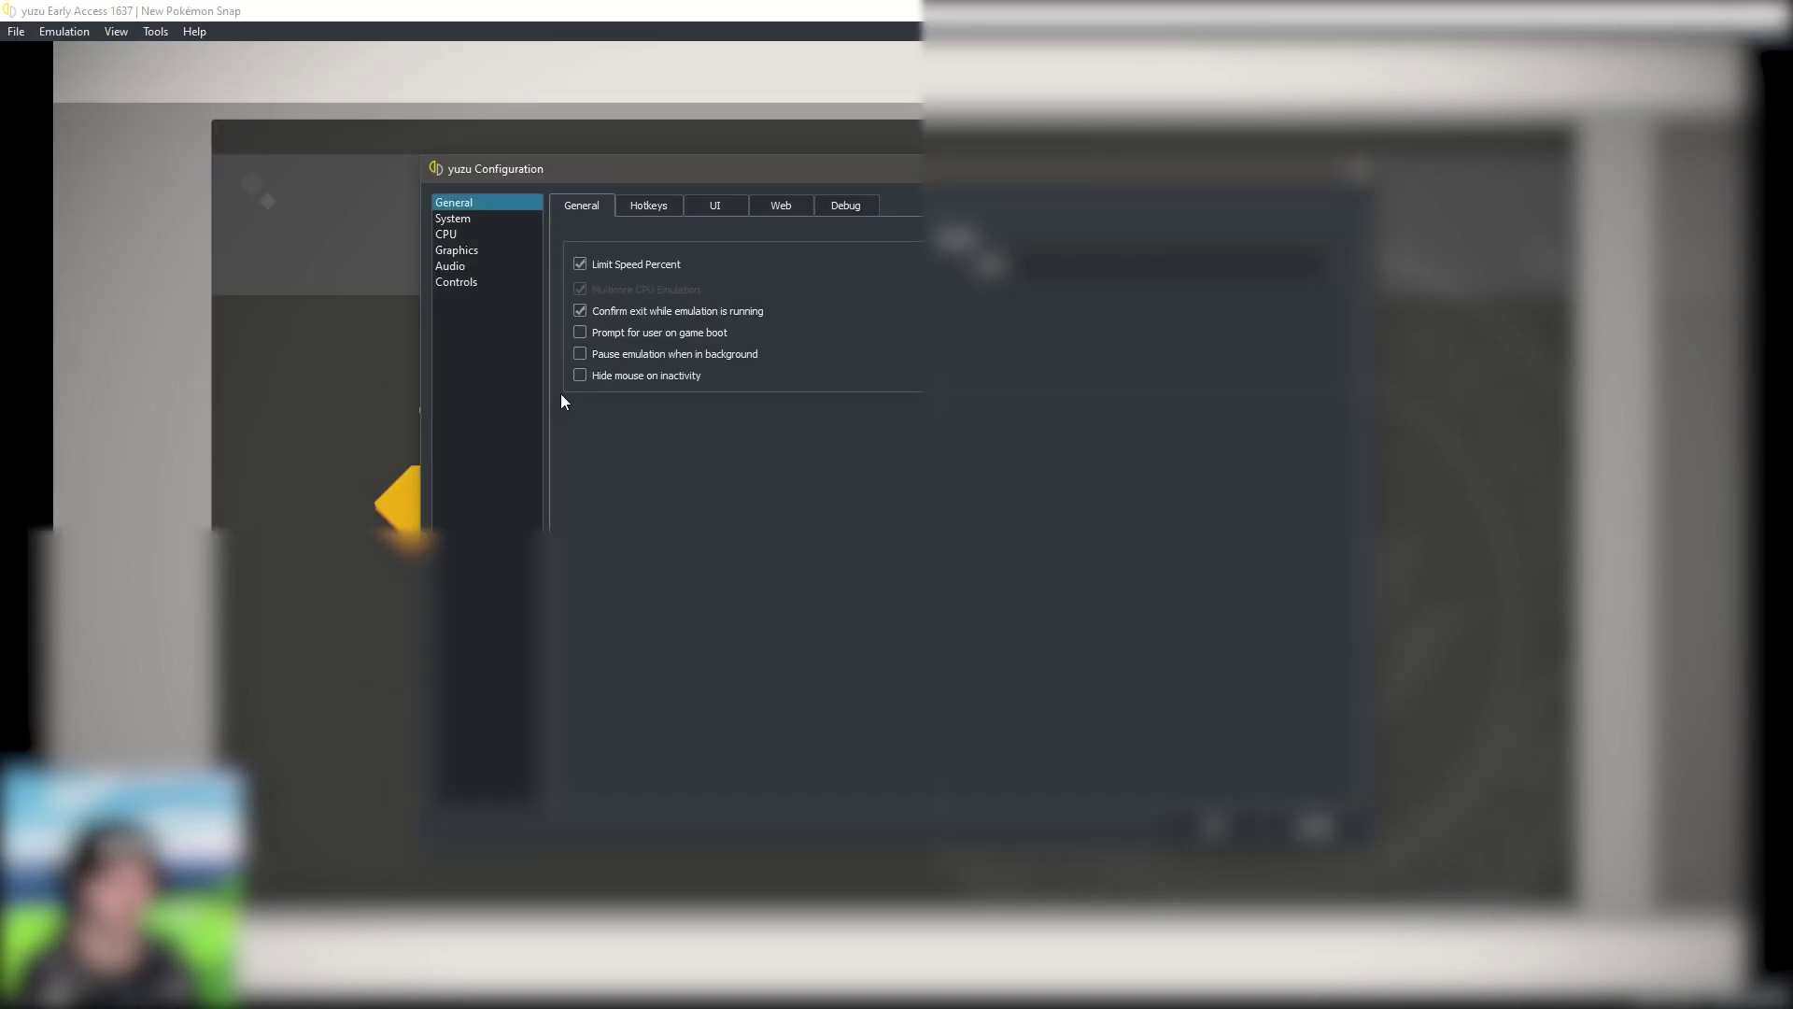
left_click(456, 281)
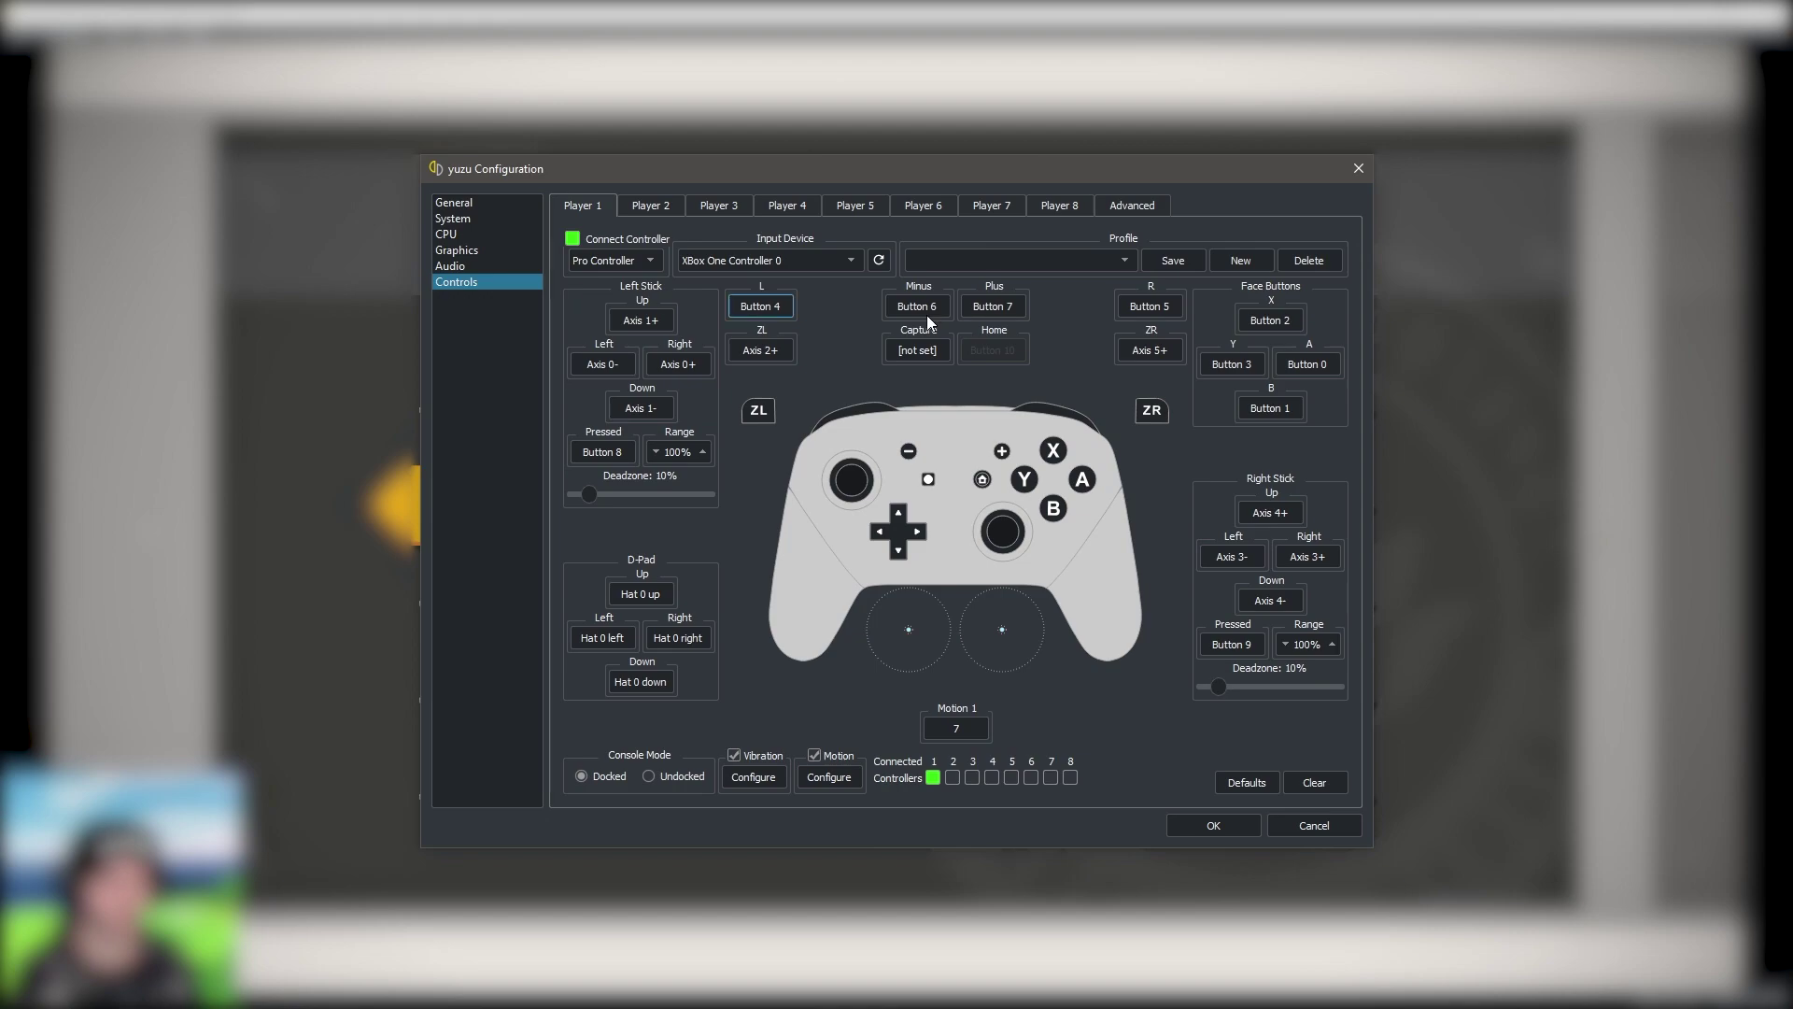
left_click(1305, 364)
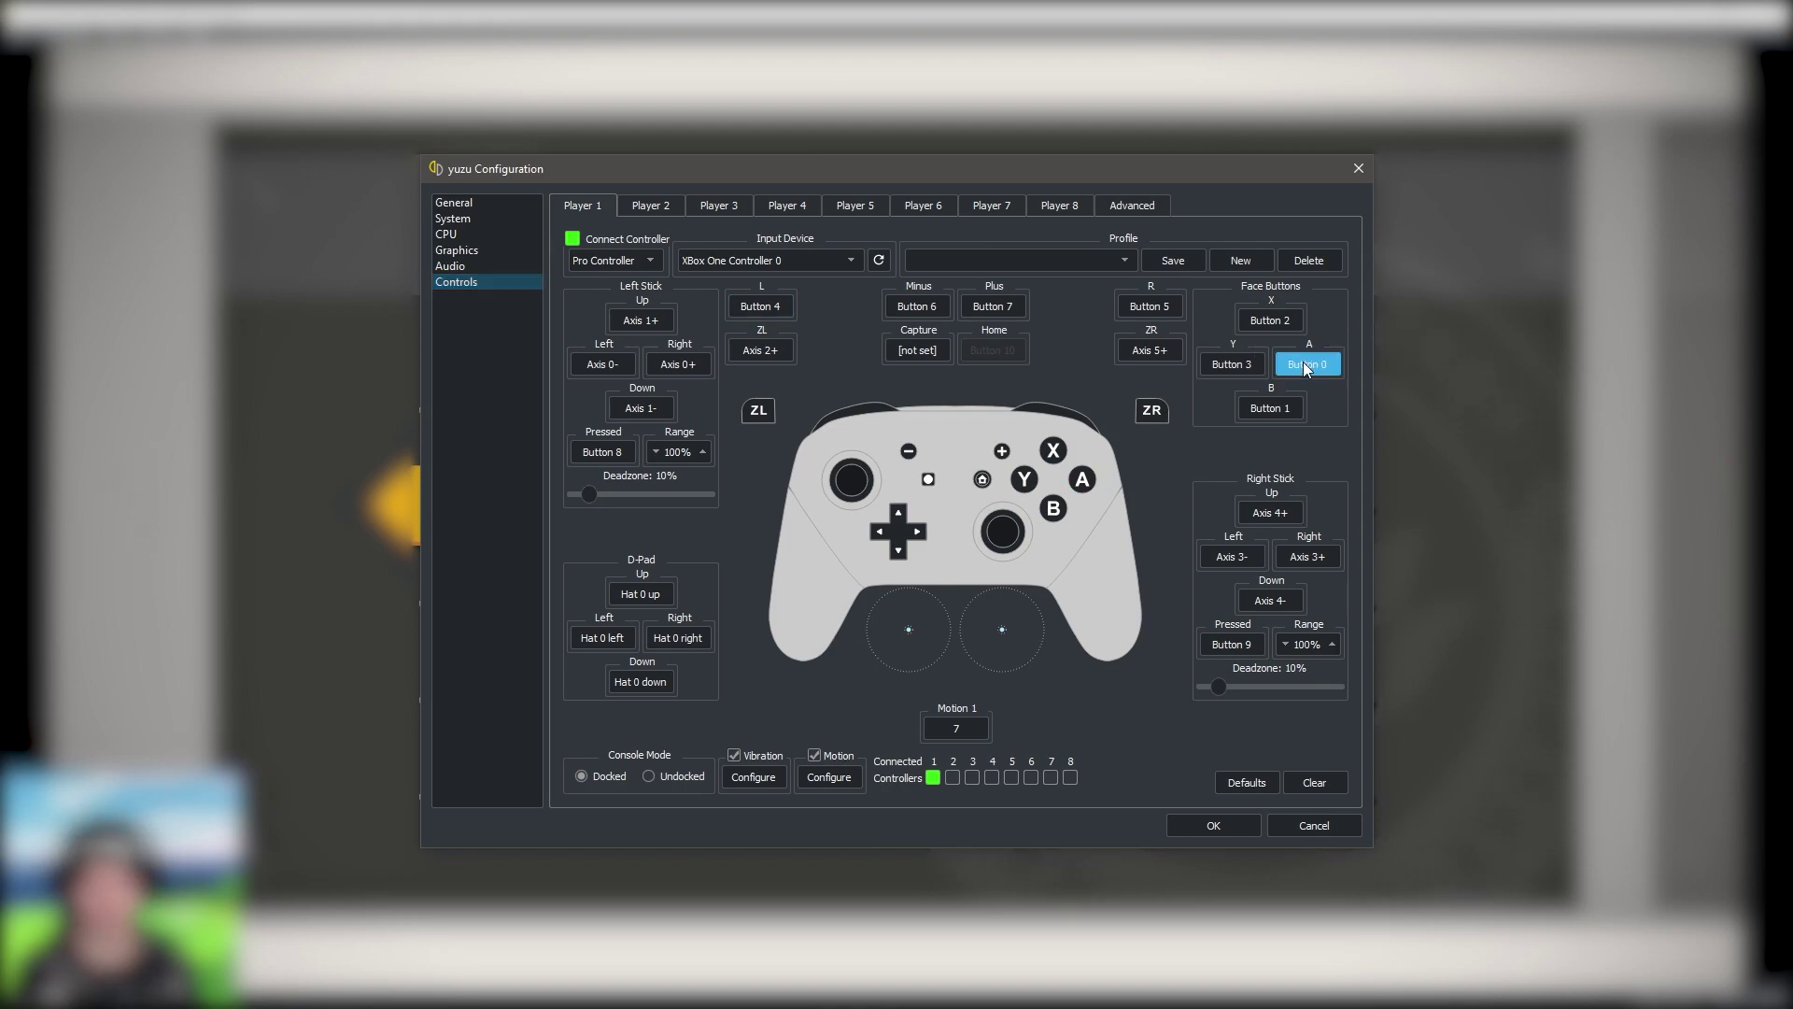
left_click(1212, 825)
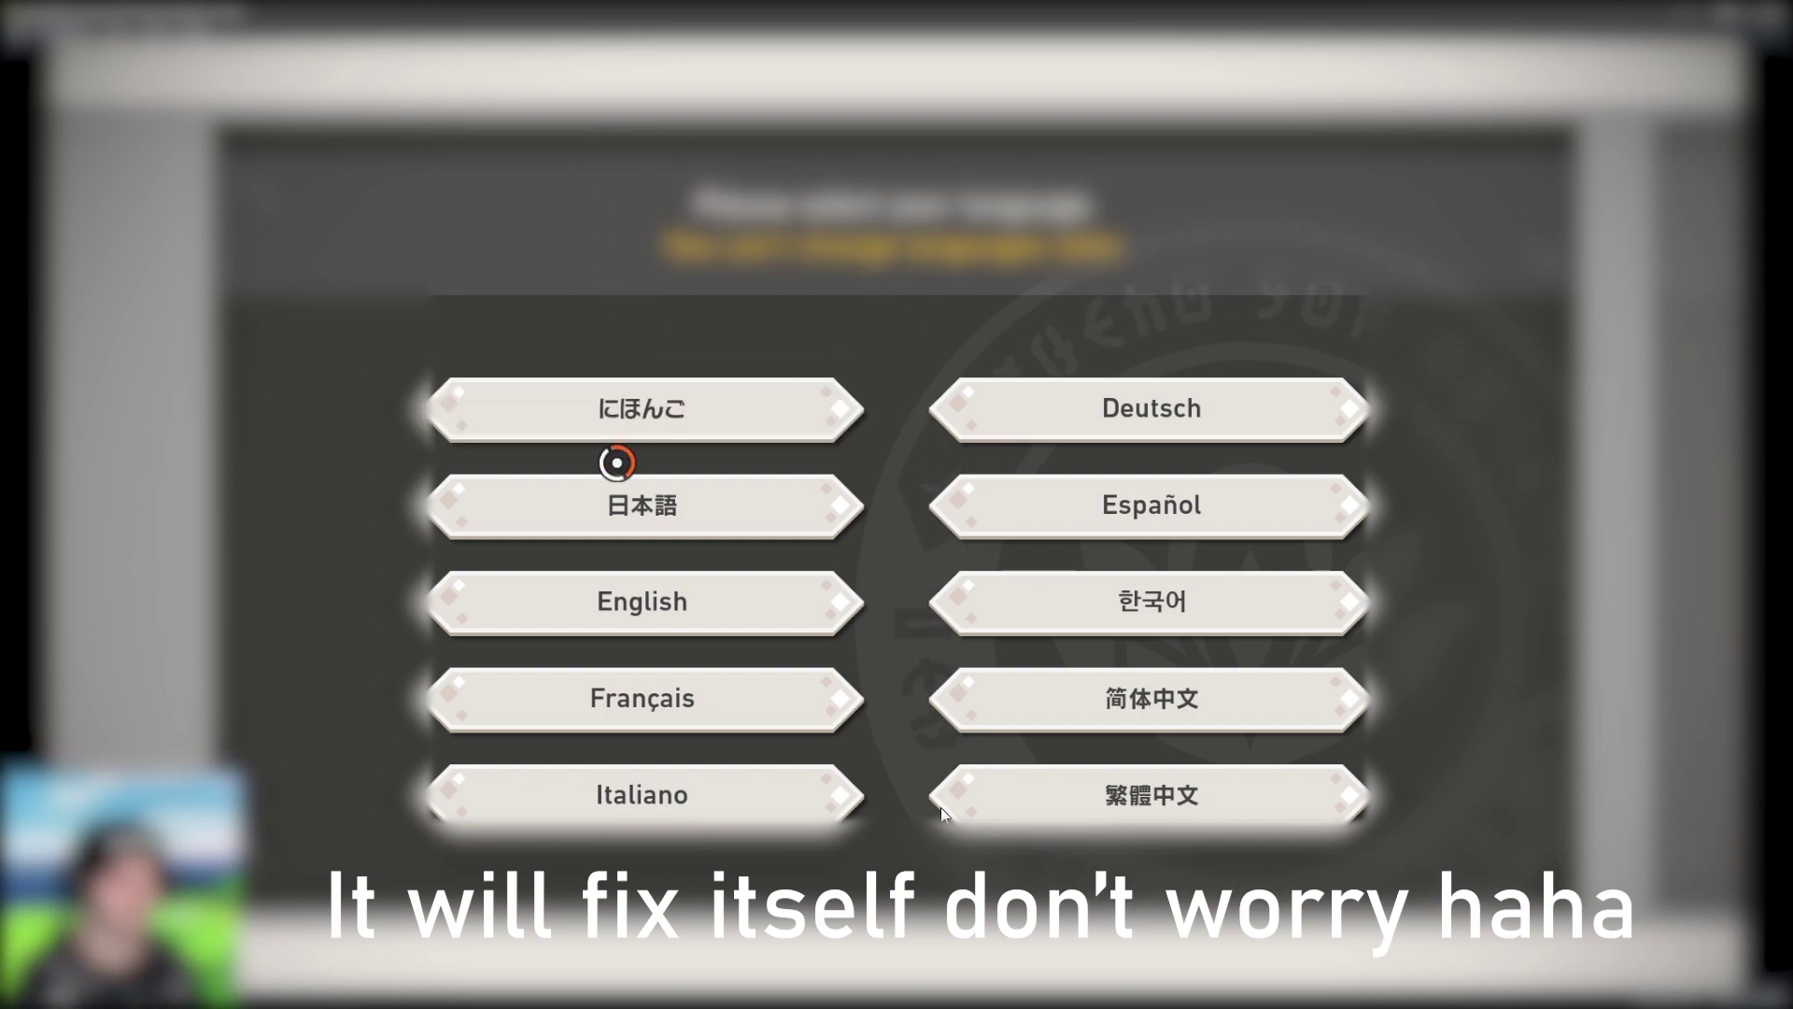
Step: Choose English as the language for New Pokémon Snap and enter the player's nickname
left_click(681, 594)
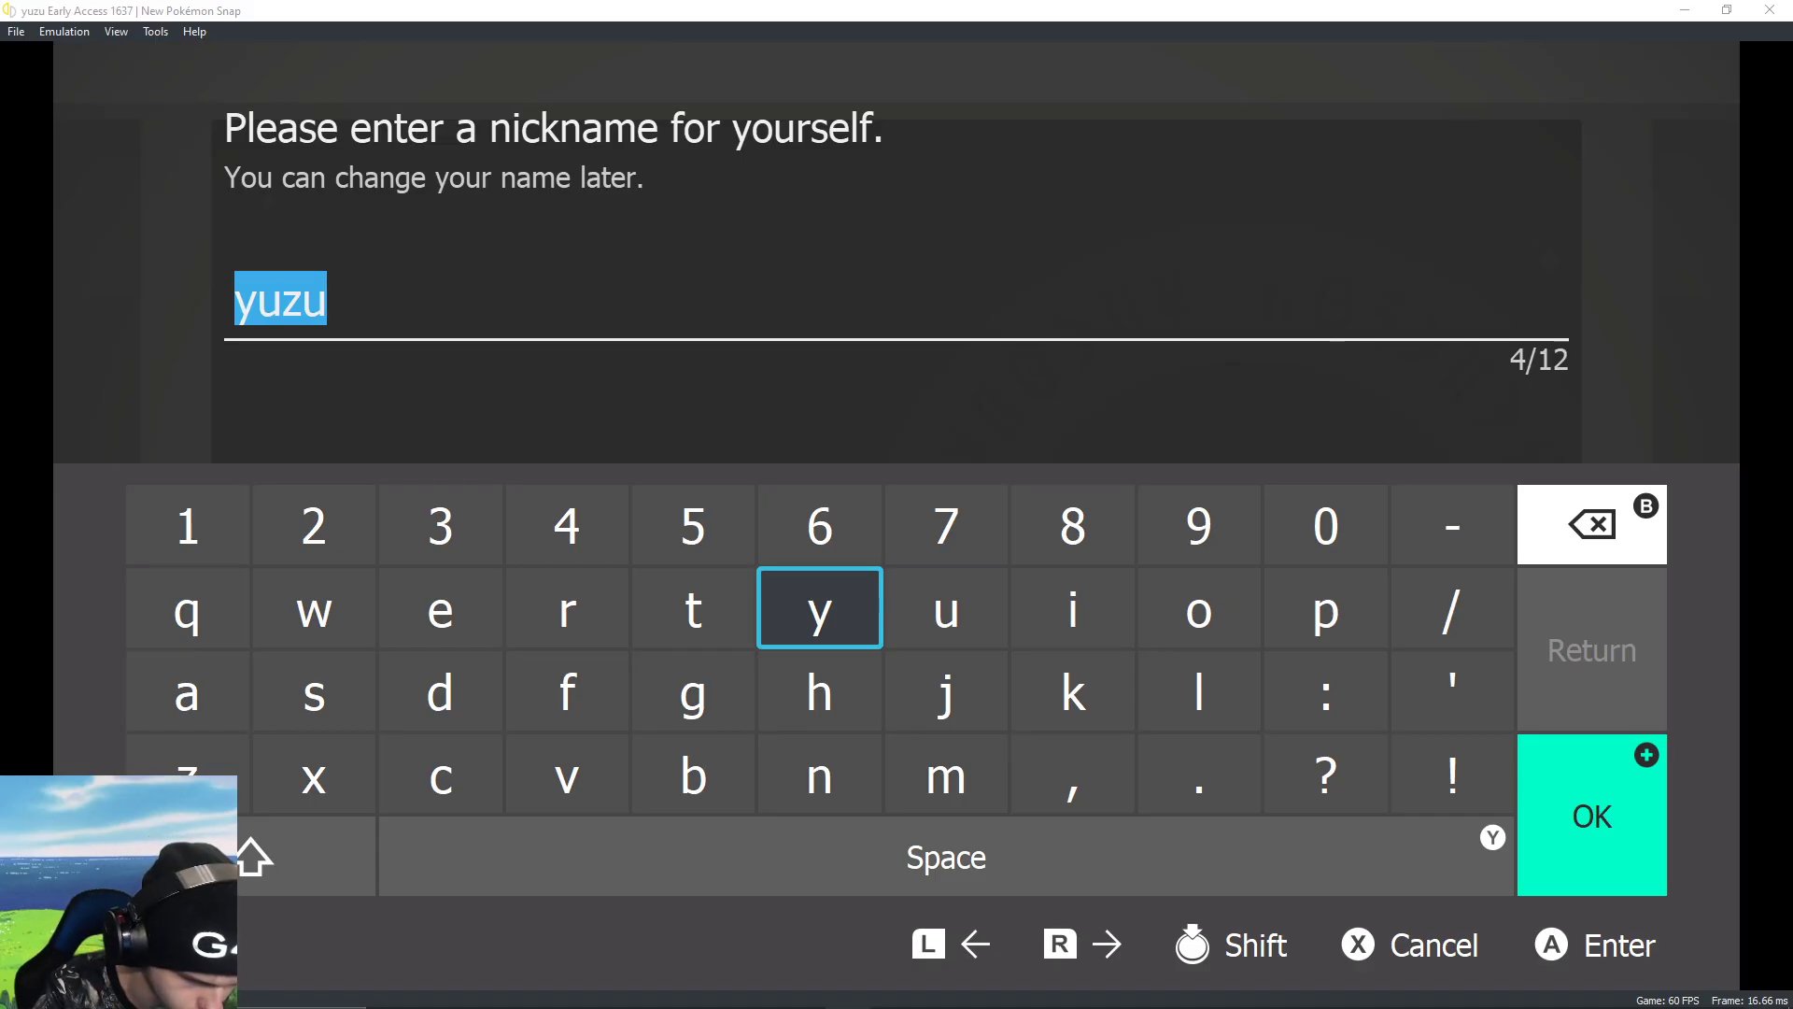
type("Gam")
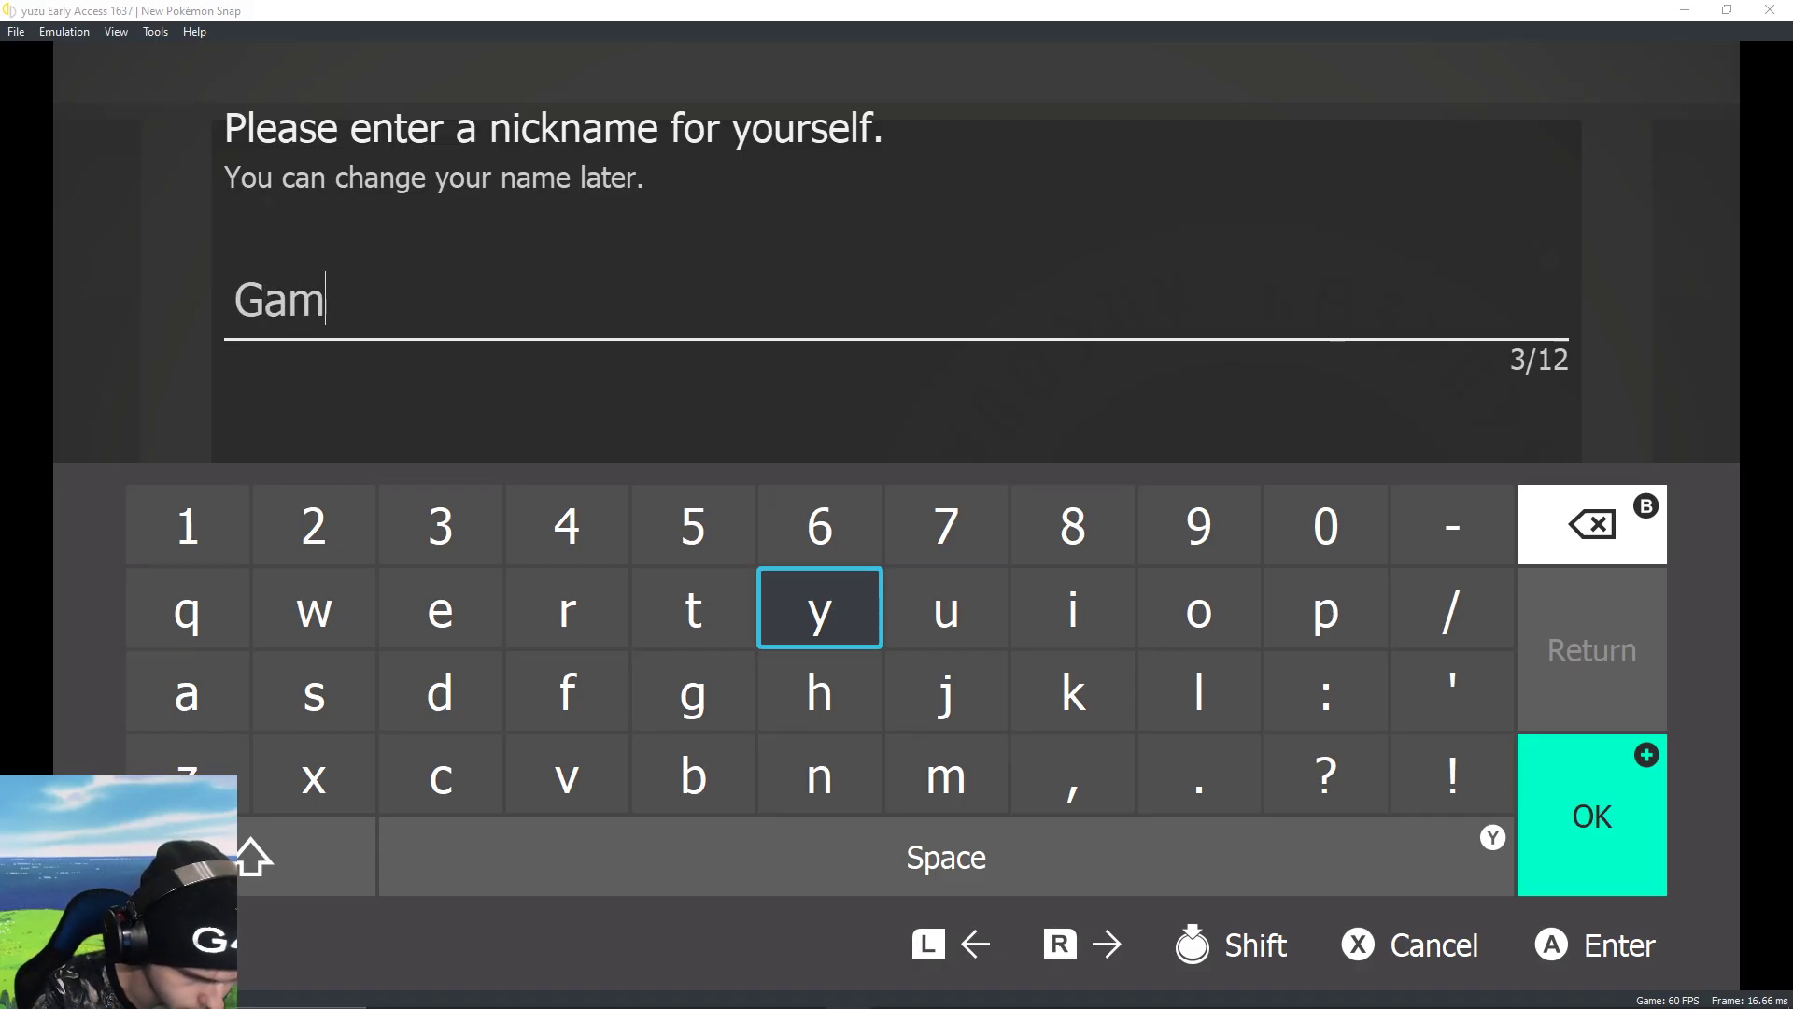
type("en4")
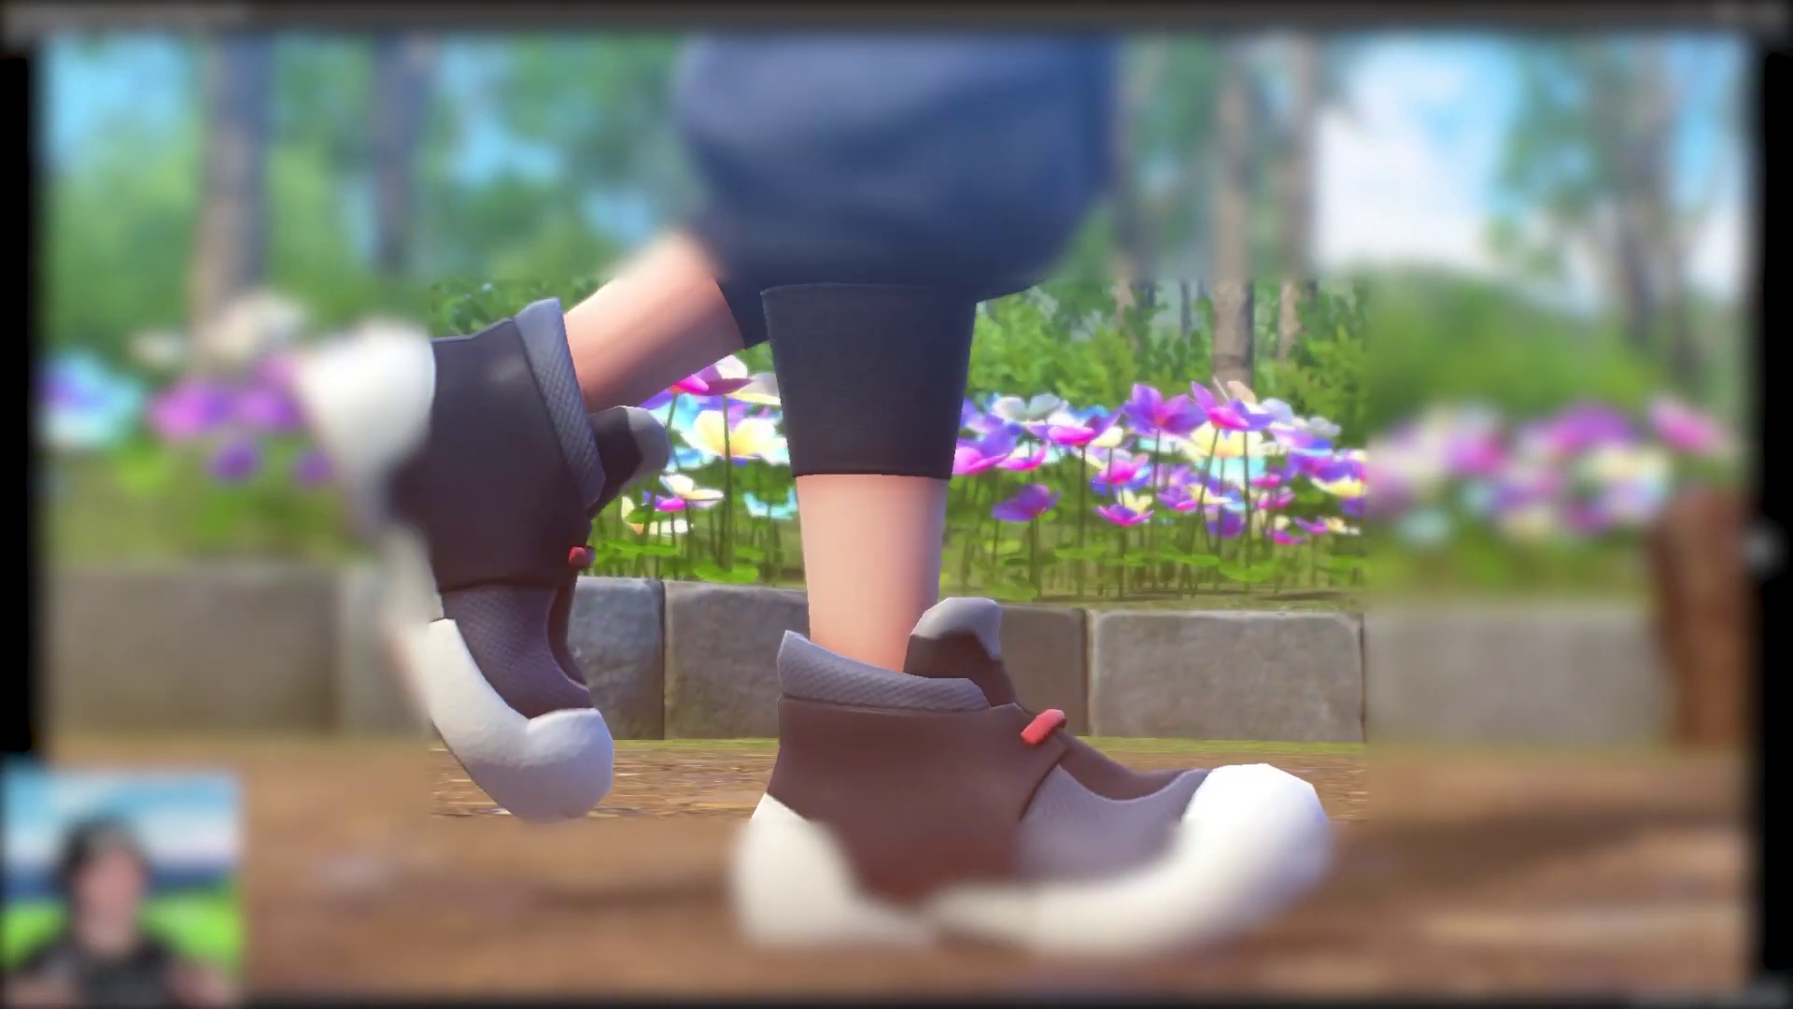